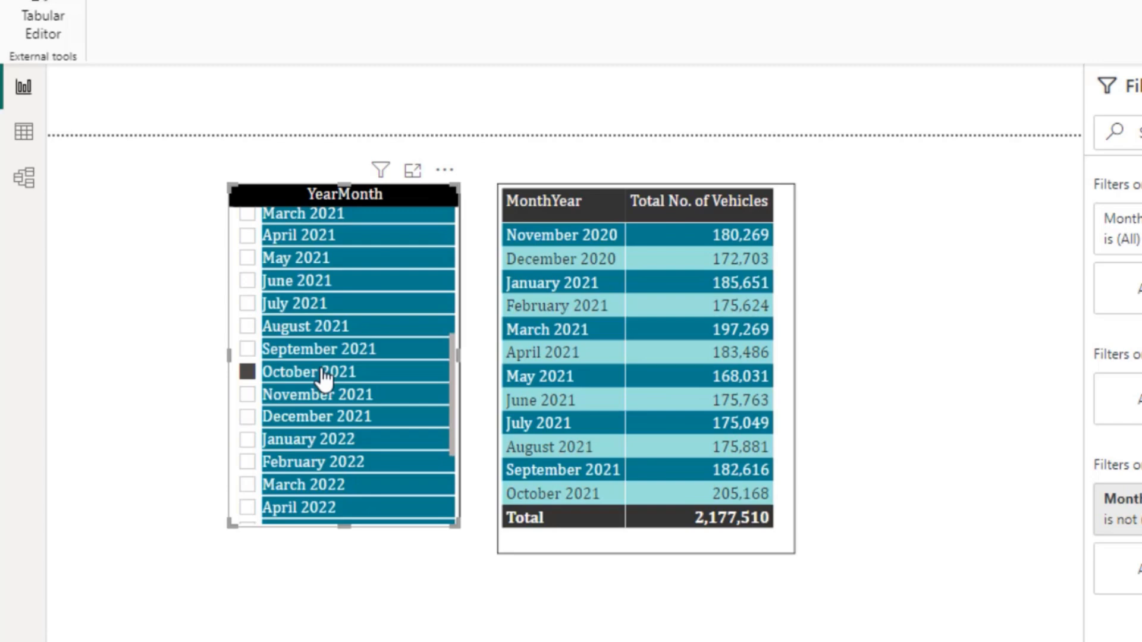
- Test the YearMonth slicer on the vehicles table by selecting August, December, October, September, July and again August 2021 in turn
left_click(294, 328)
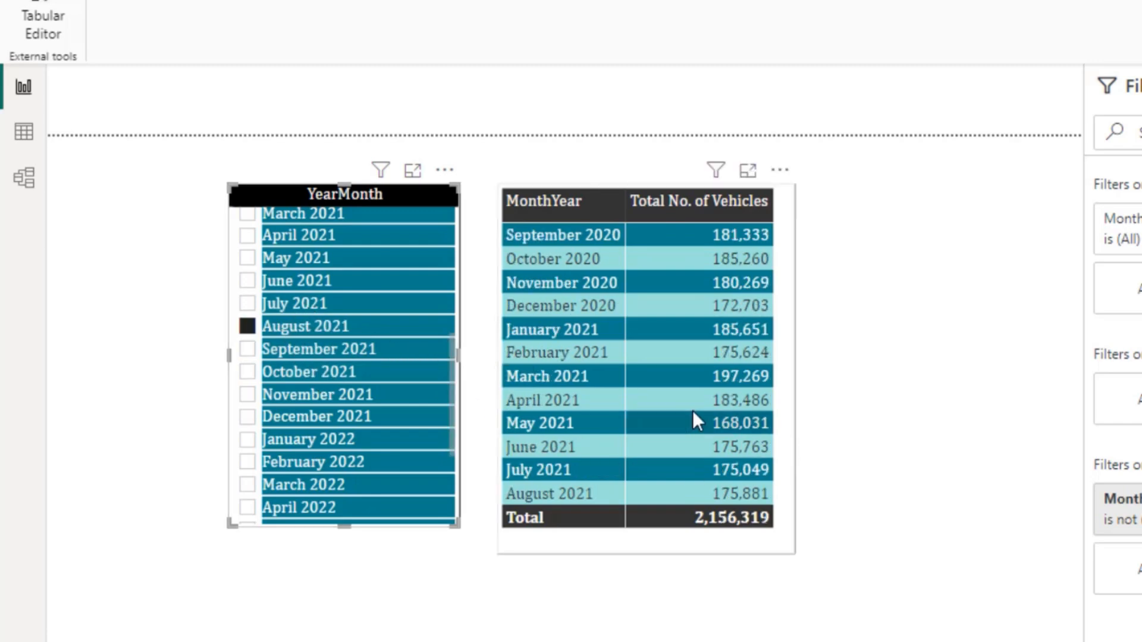
left_click(330, 419)
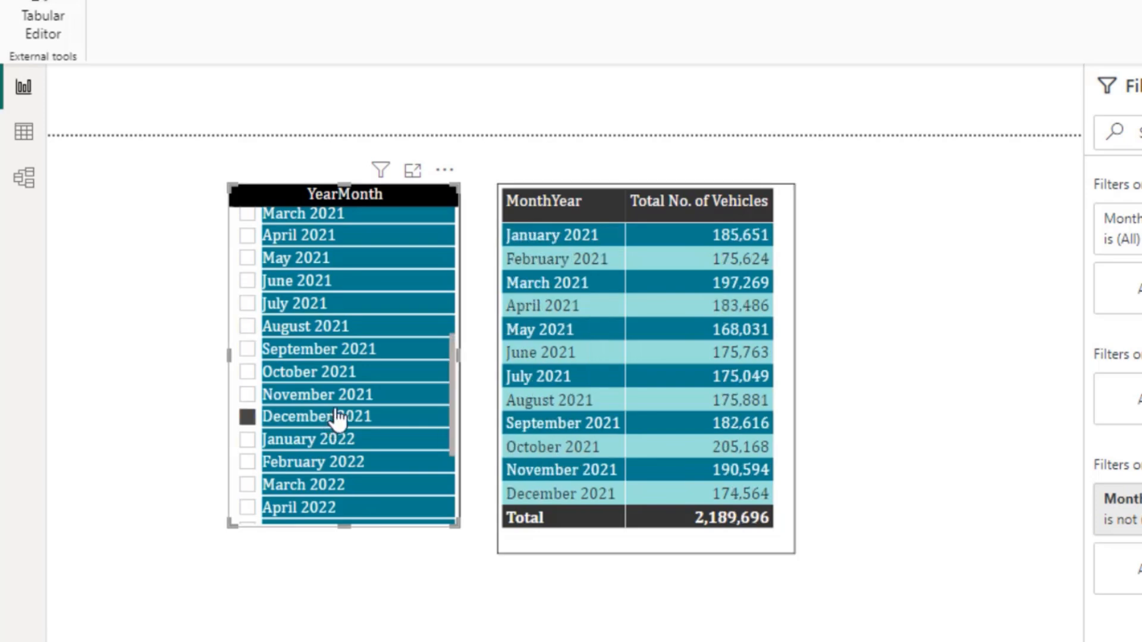
left_click(348, 371)
left_click(336, 351)
left_click(306, 305)
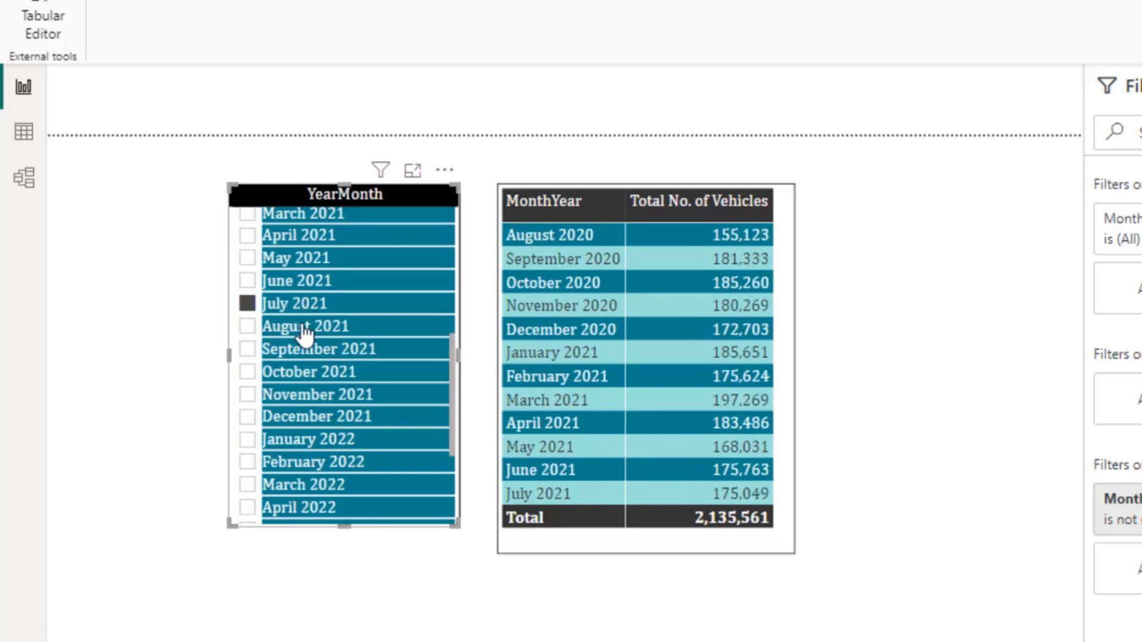
left_click(306, 327)
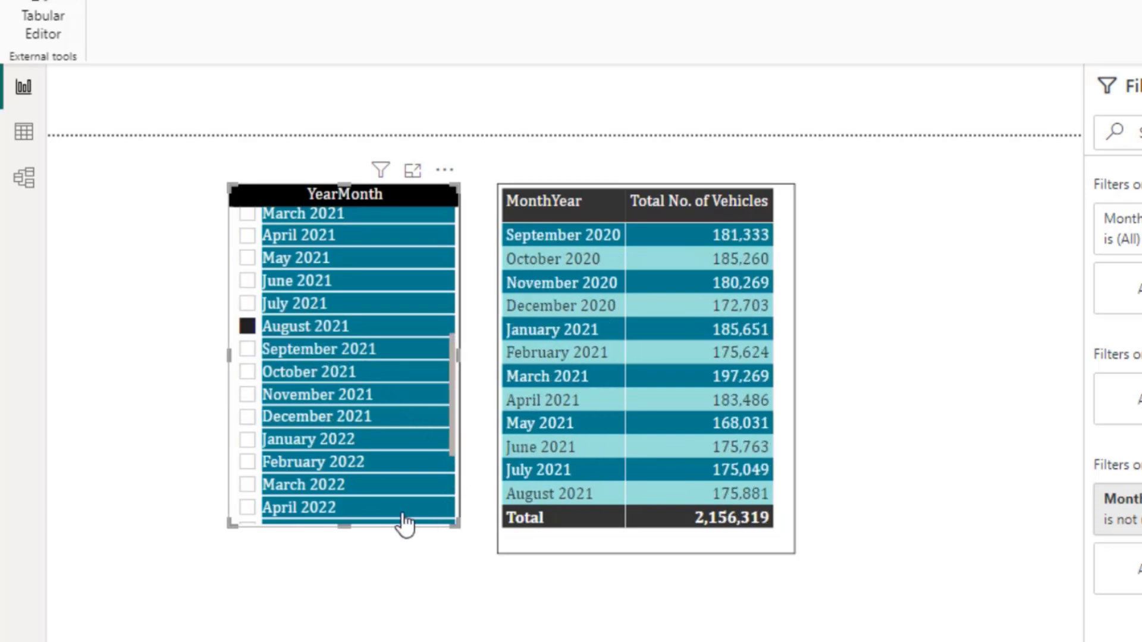
left_click(527, 547)
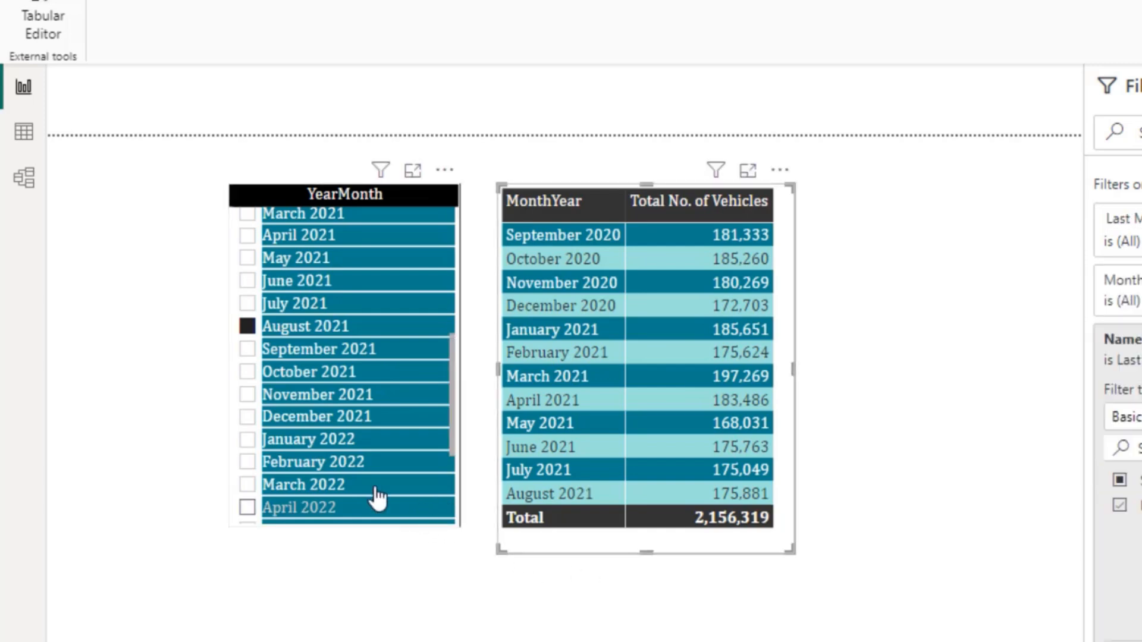
- Extend the YearMonth slicer downward to match the vehicles table's height and select May 2022
scroll(357, 488, "down", 3)
scroll(375, 523, "up", 2)
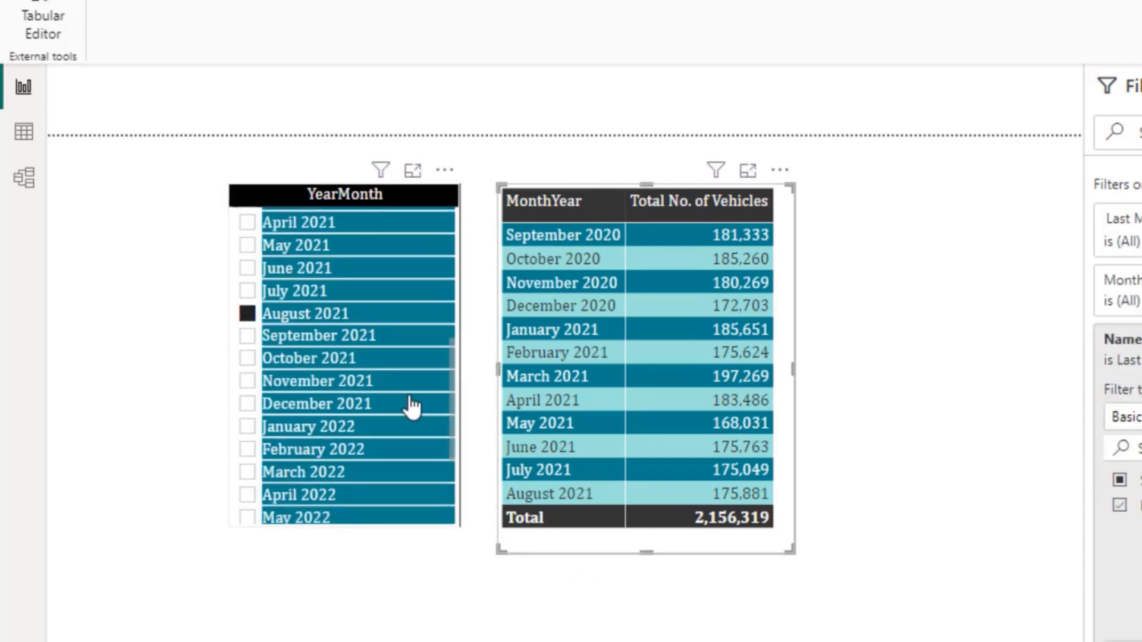
left_click(343, 530)
left_click_drag(345, 531, 345, 562)
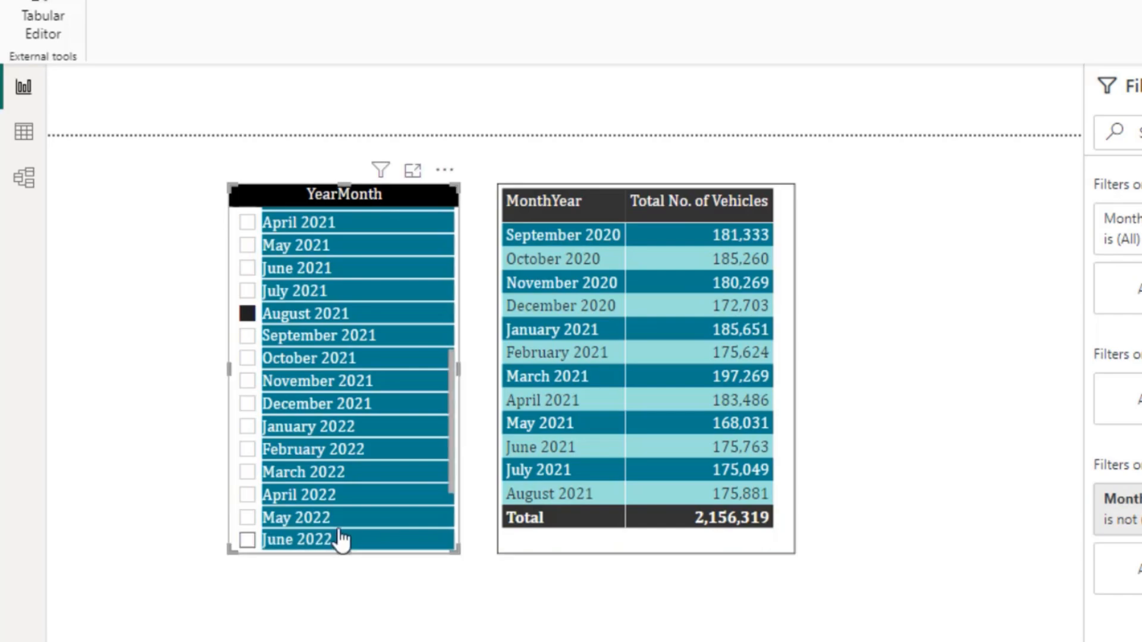
left_click(312, 519)
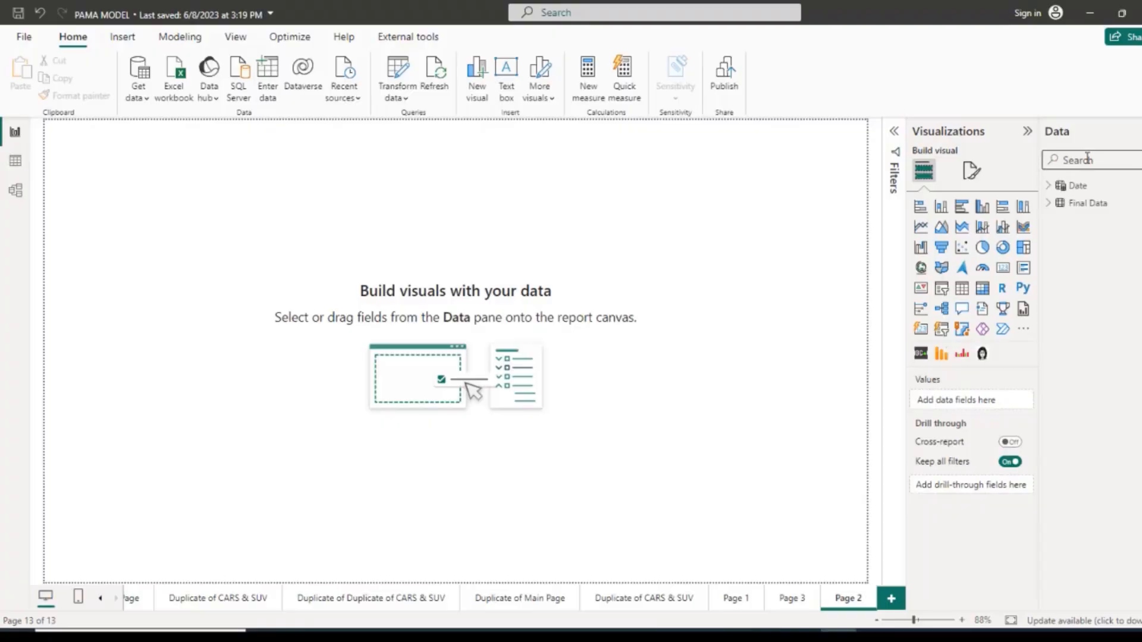
- Review the fields contained in the Date and Final Data tables
left_click(1049, 185)
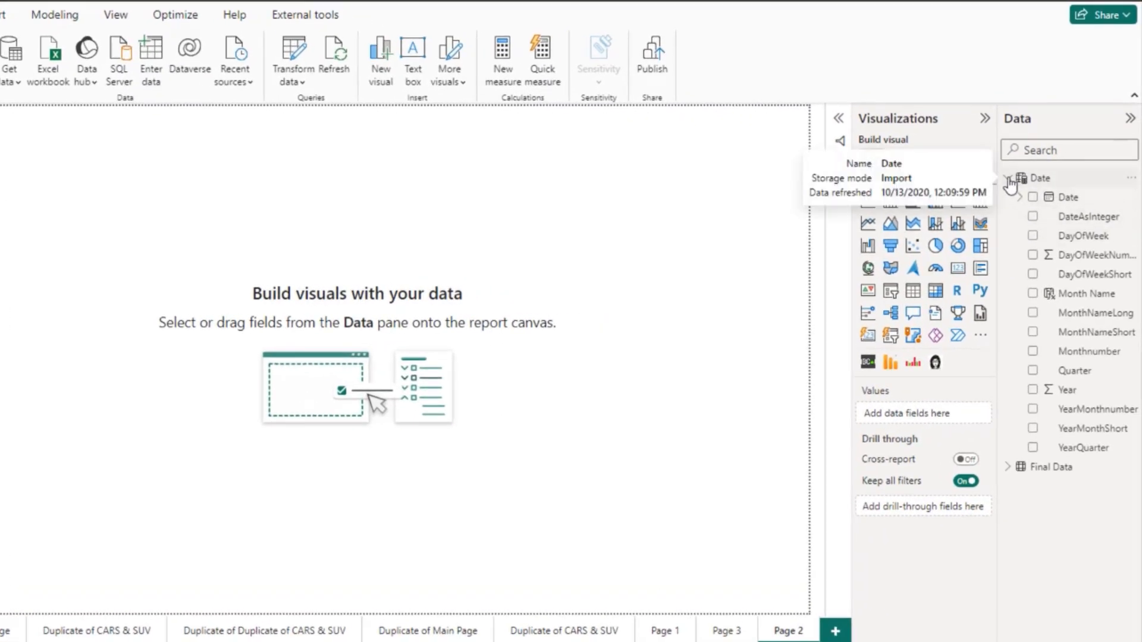
left_click(1012, 179)
left_click(1011, 199)
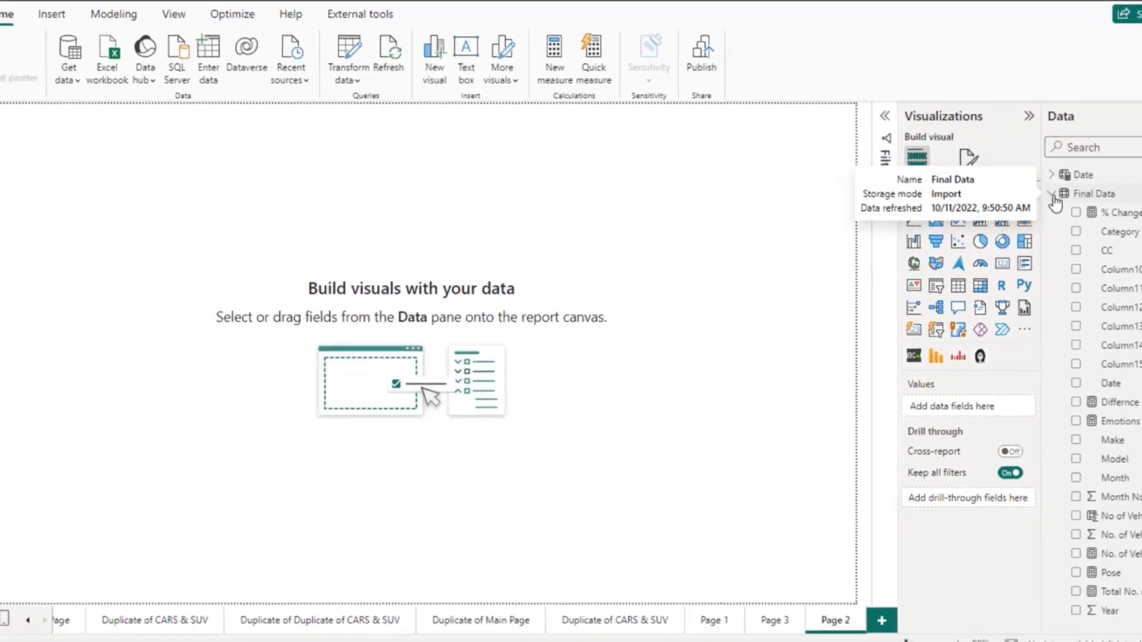
left_click(1011, 202)
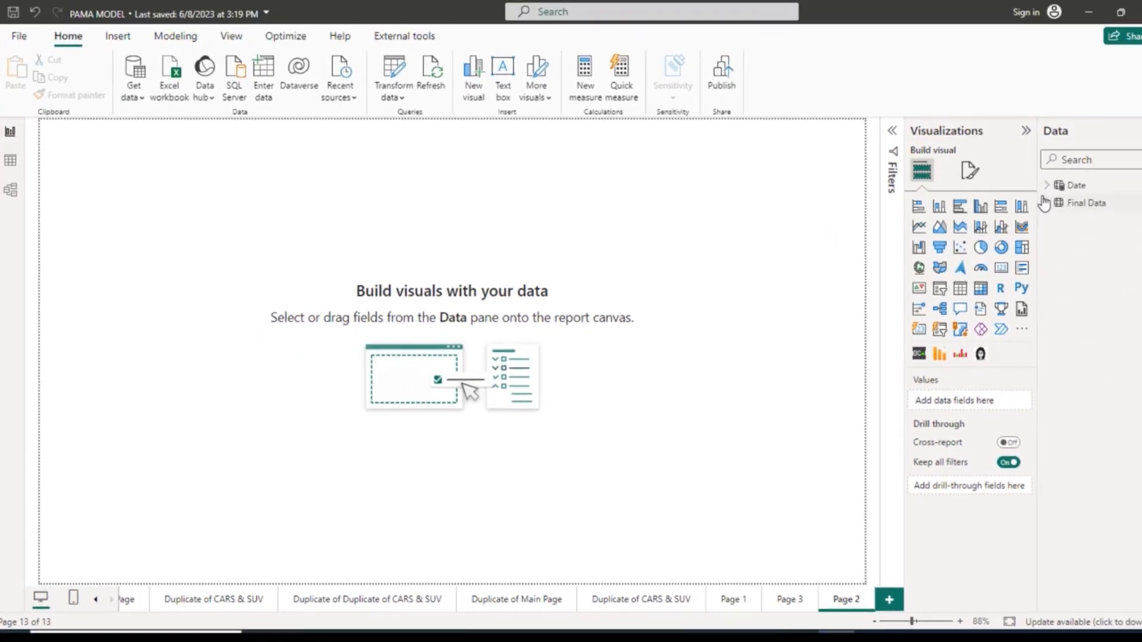
left_click(1048, 185)
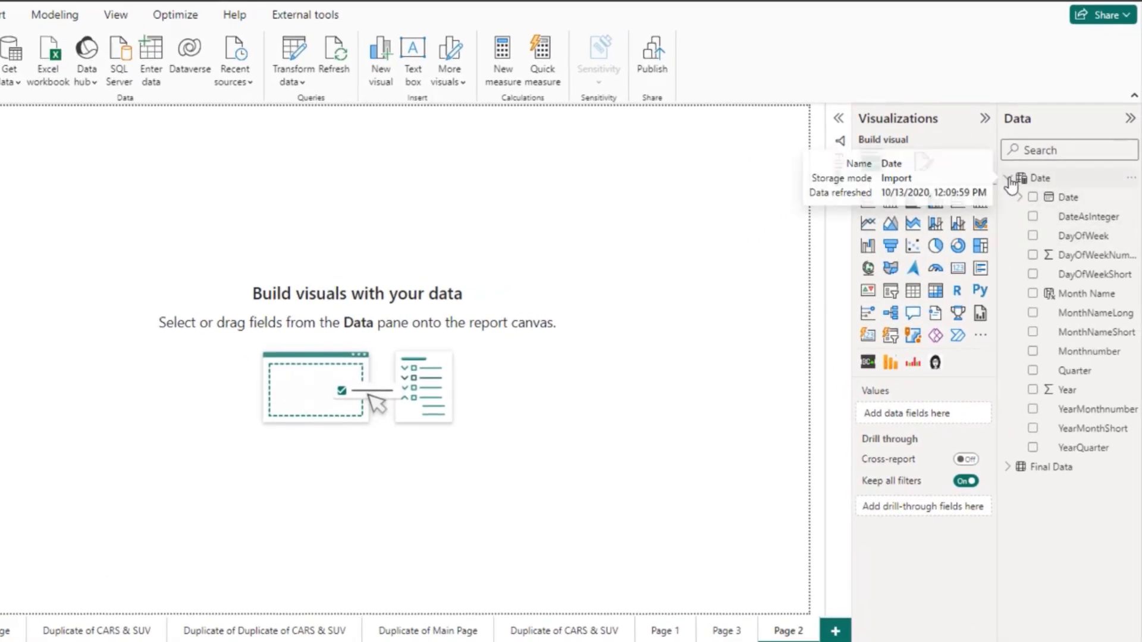
left_click(1011, 179)
left_click(1010, 199)
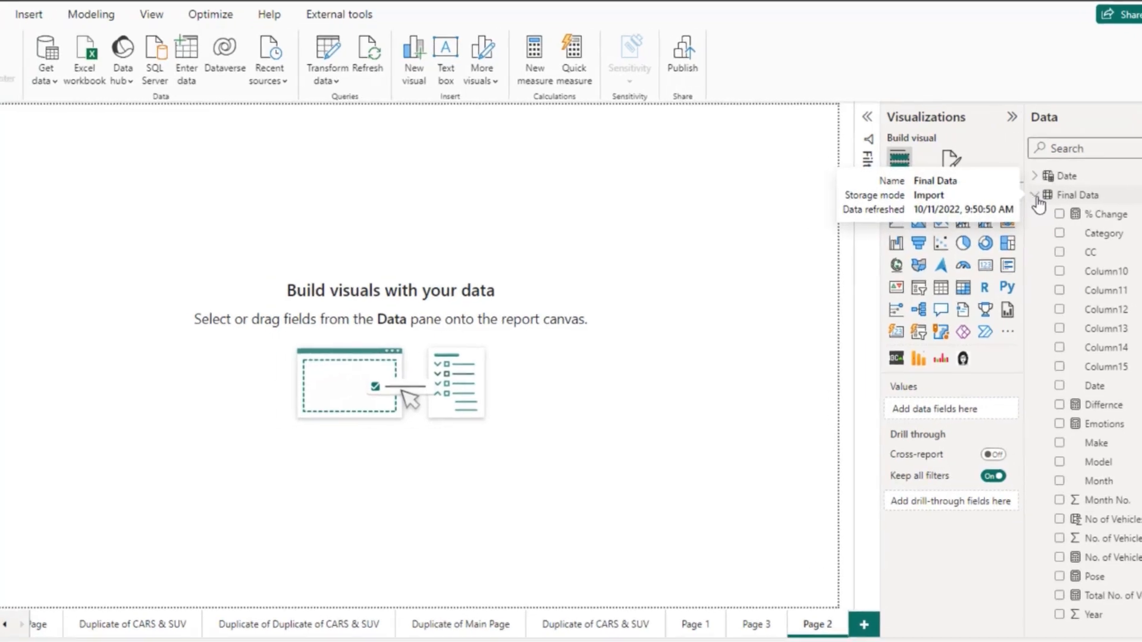
left_click(1009, 199)
- Arrange Final Data and Date side by side in the model diagram, with Date on the right, and inspect their relationship's settings
left_click(18, 177)
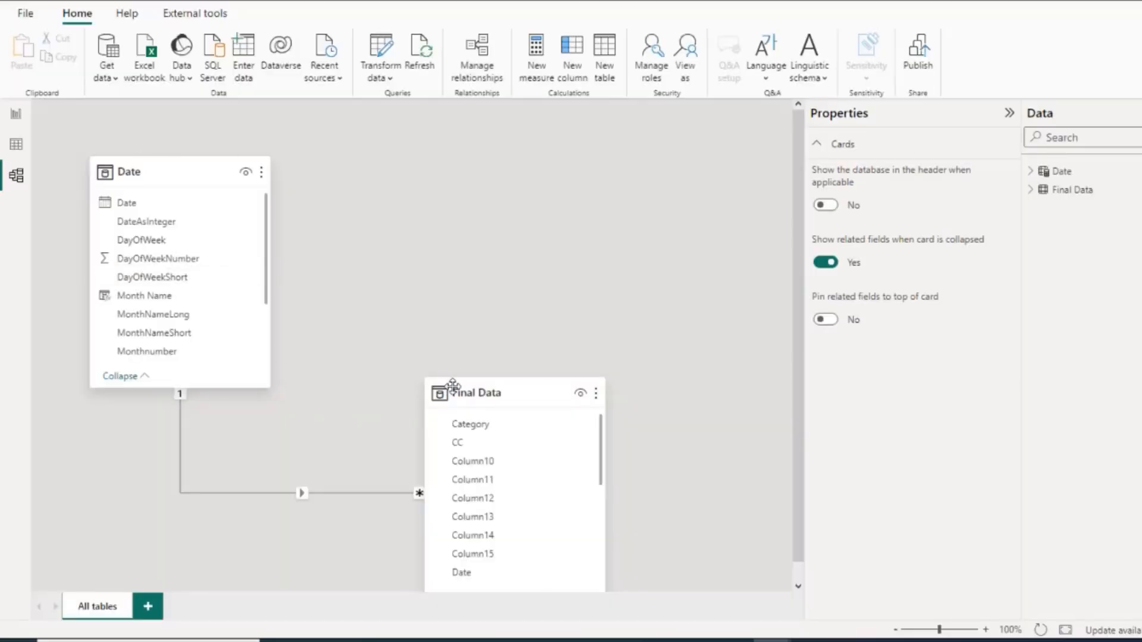
left_click_drag(453, 386, 381, 162)
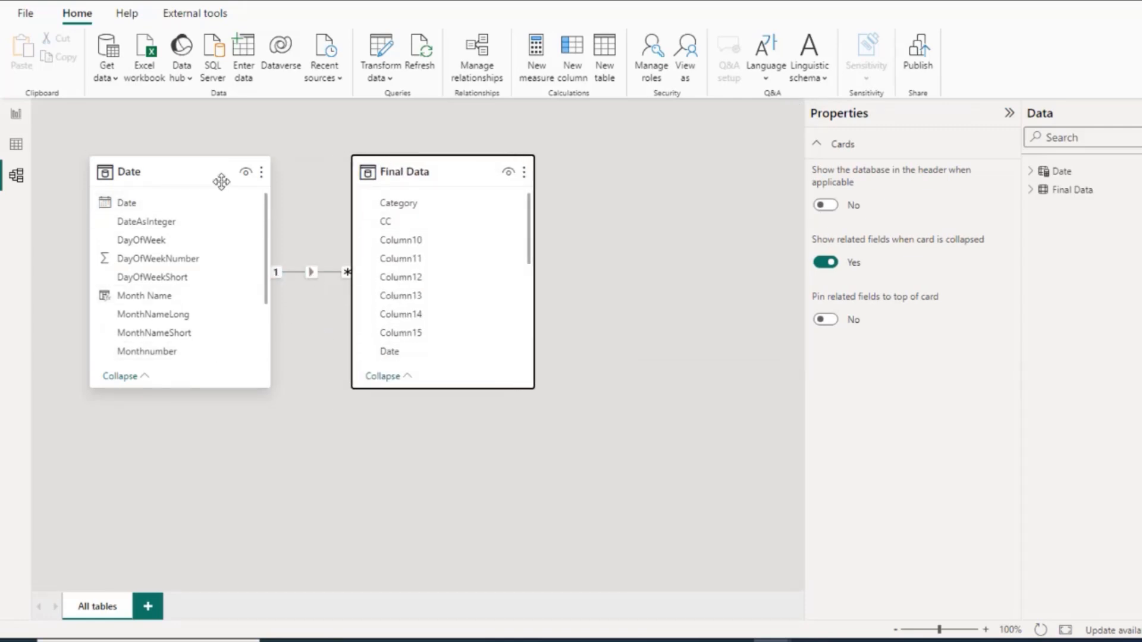
left_click_drag(221, 182, 630, 181)
left_click_drag(429, 176, 180, 184)
left_click_drag(547, 165, 504, 166)
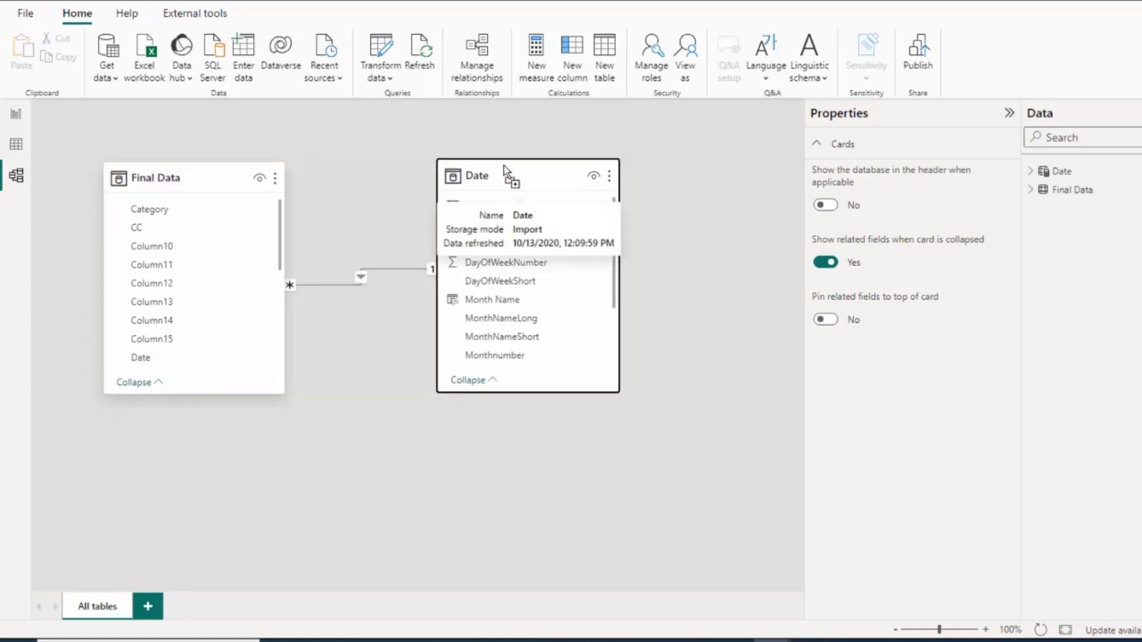
double_click(360, 277)
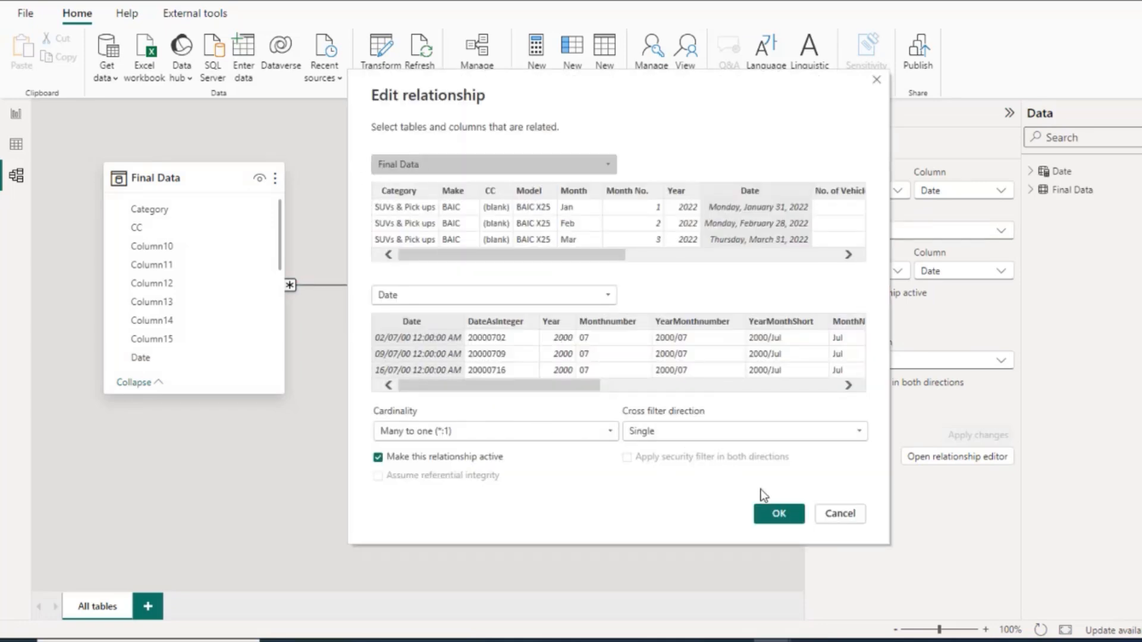
left_click(768, 515)
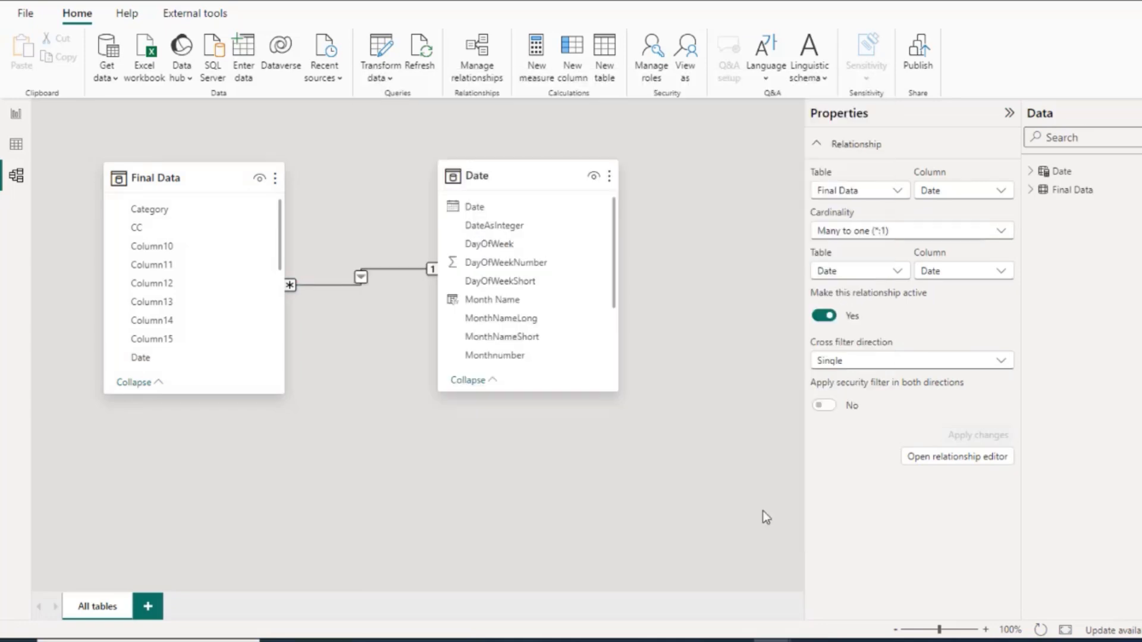
- Add a slicer to the report page using the MonthYear field of the Date table and look through its list
left_click(15, 114)
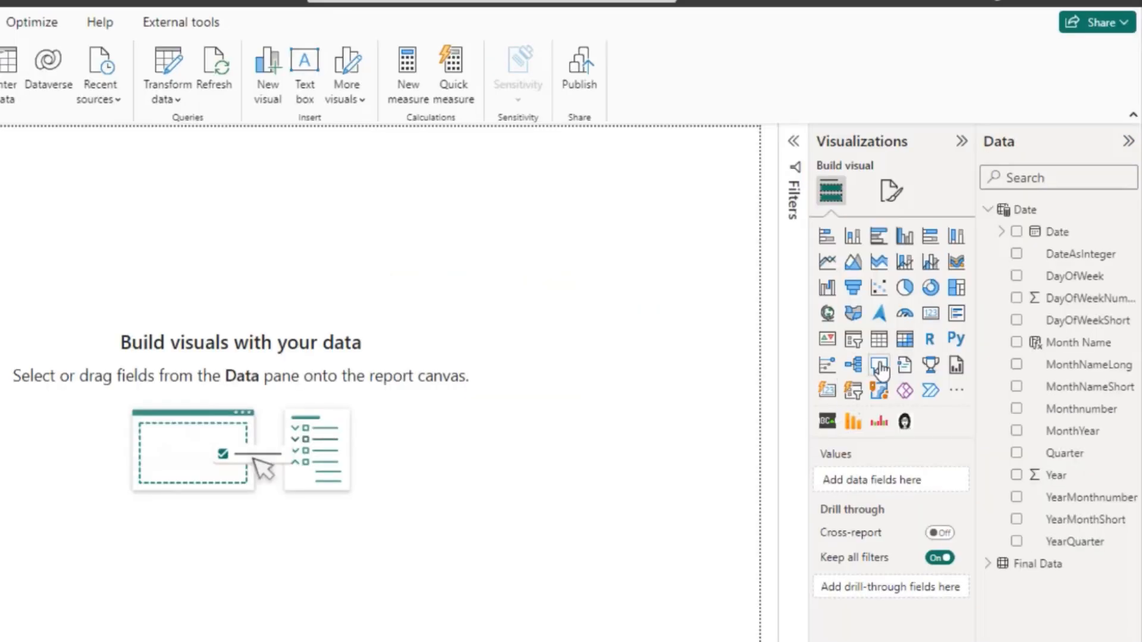
left_click(853, 344)
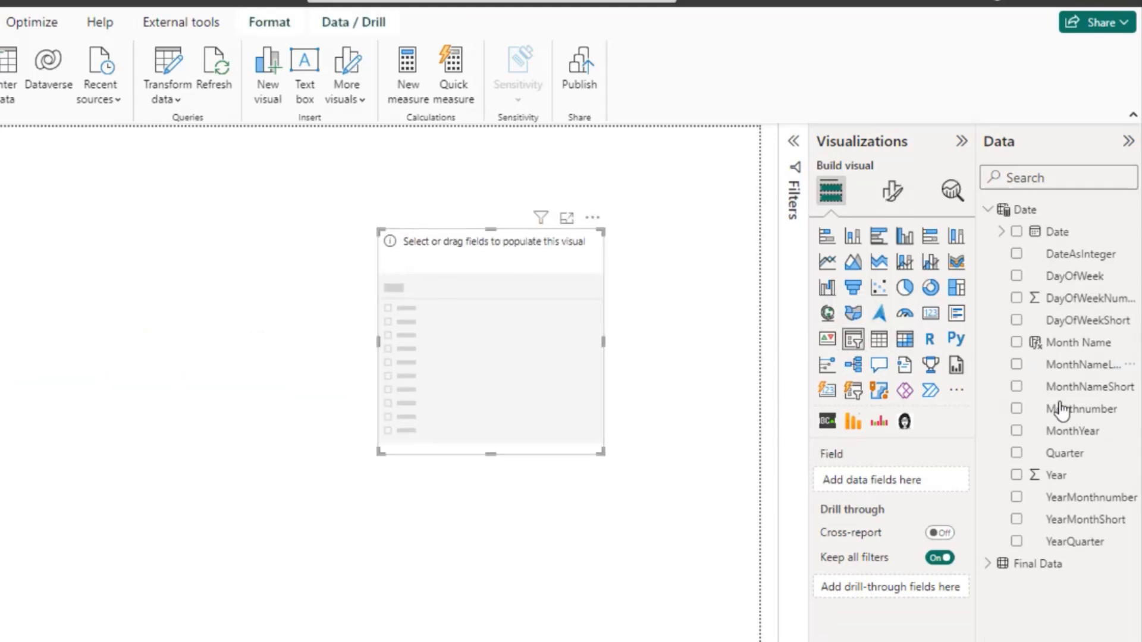
left_click_drag(1062, 440, 892, 481)
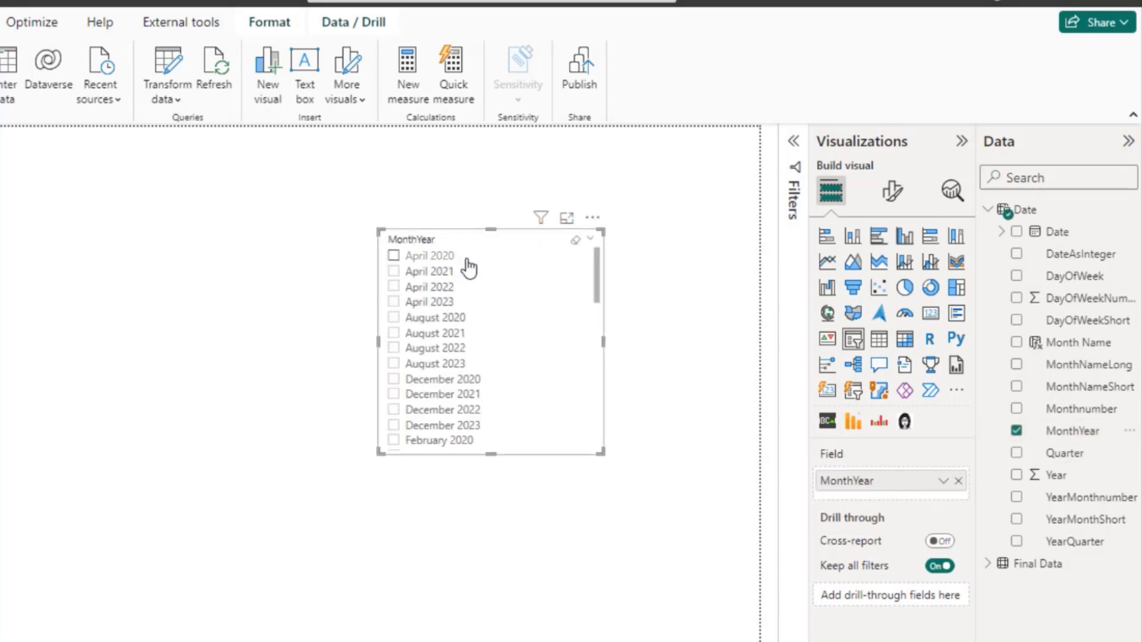
scroll(496, 411, "down", 3)
scroll(497, 411, "down", 7)
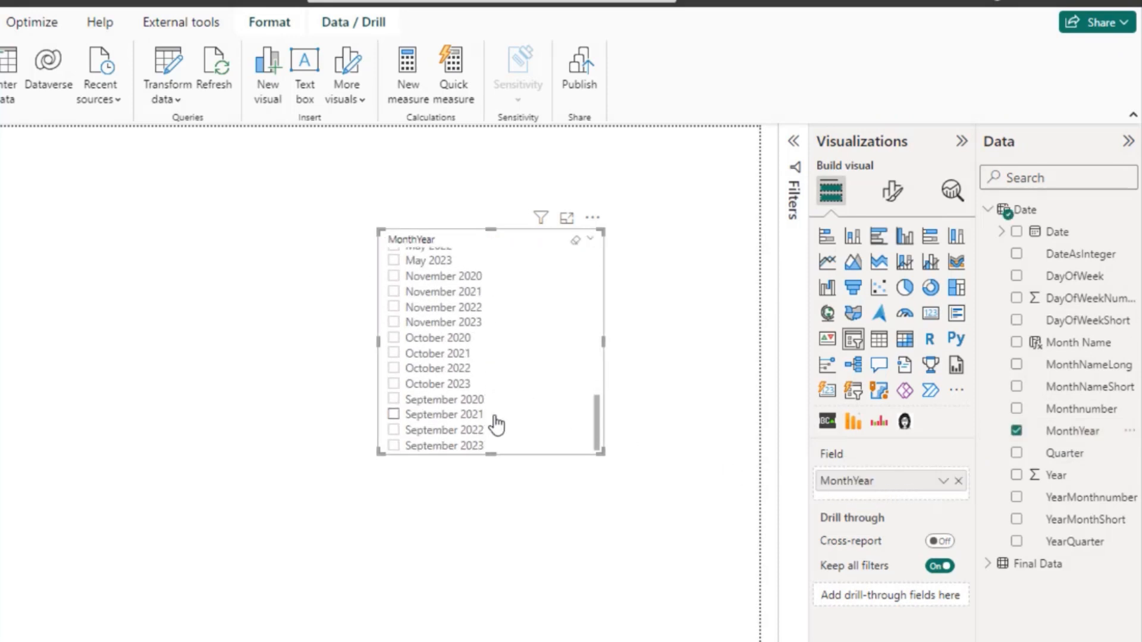
scroll(496, 419, "up", 10)
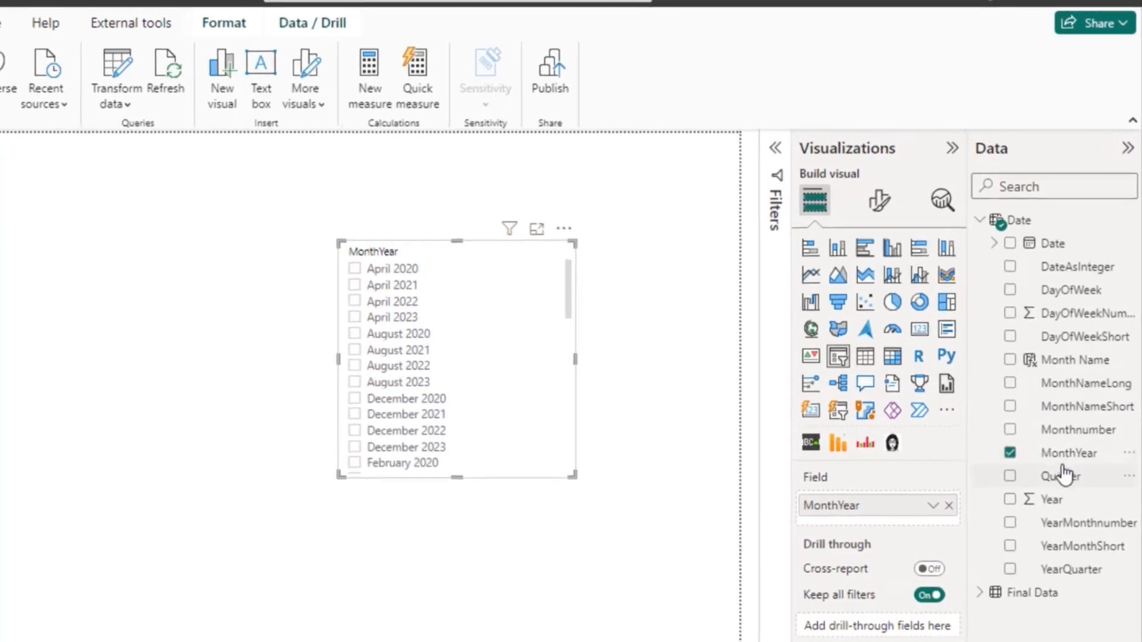
- Sort the MonthYear column by YearMonthnumber and check the month order in the slicer
left_click(1071, 431)
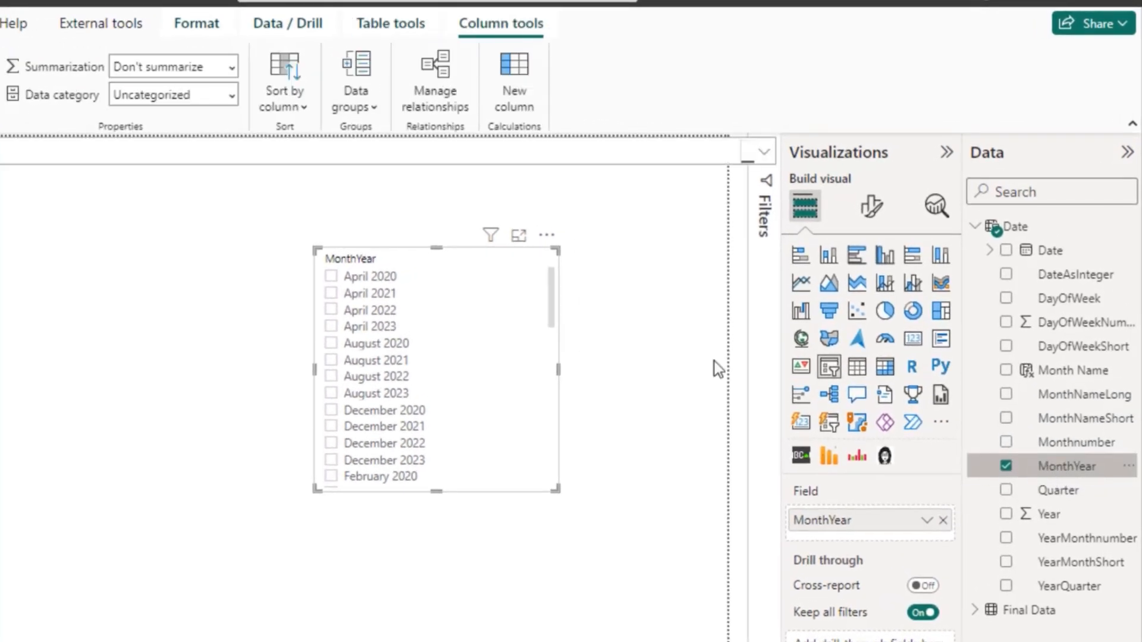
left_click(301, 109)
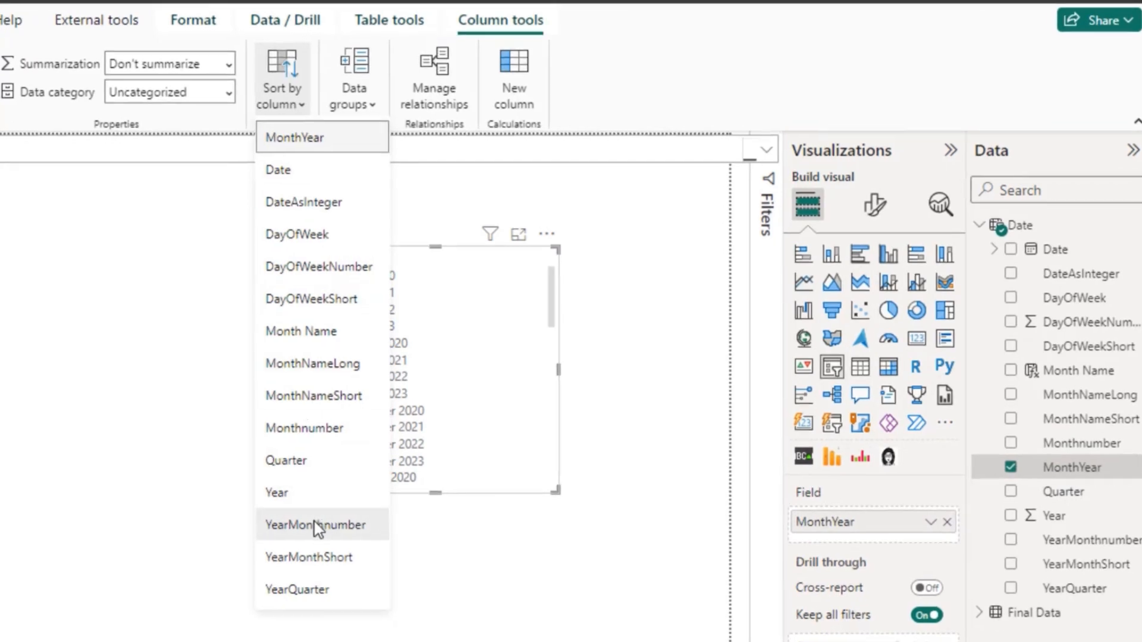
left_click(319, 524)
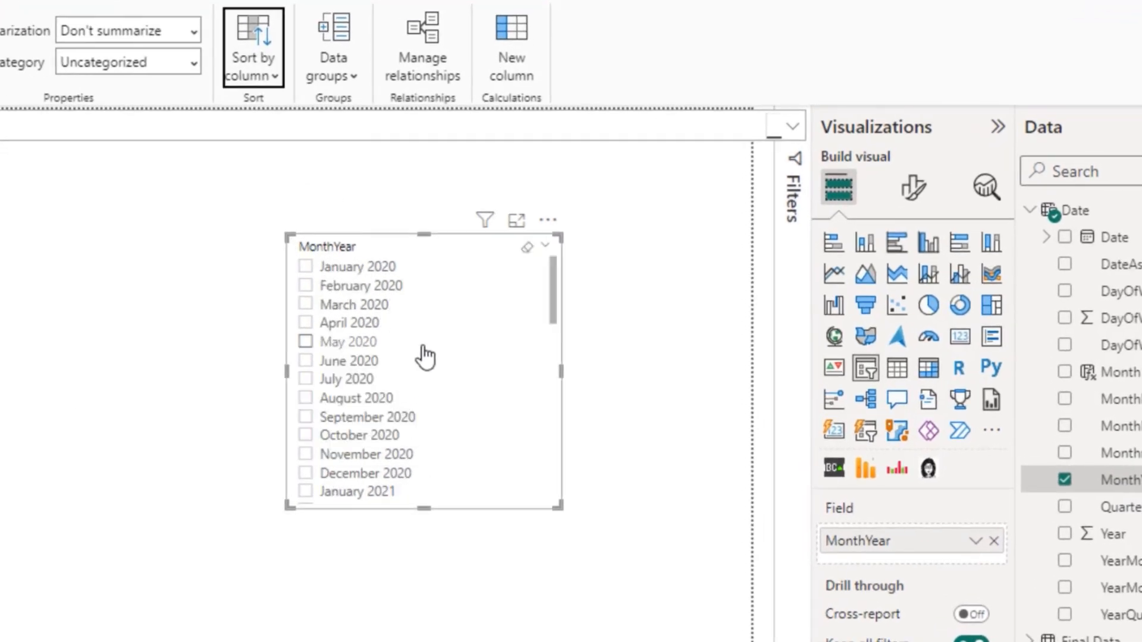
scroll(431, 426, "down", 2)
scroll(436, 429, "down", 10)
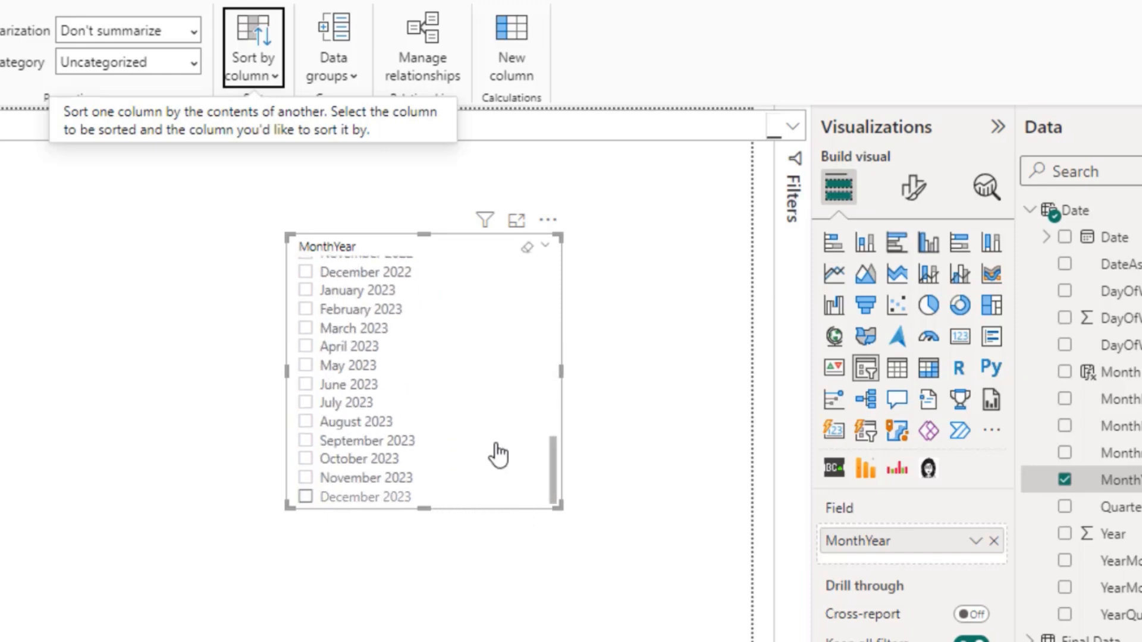
scroll(447, 428, "up", 12)
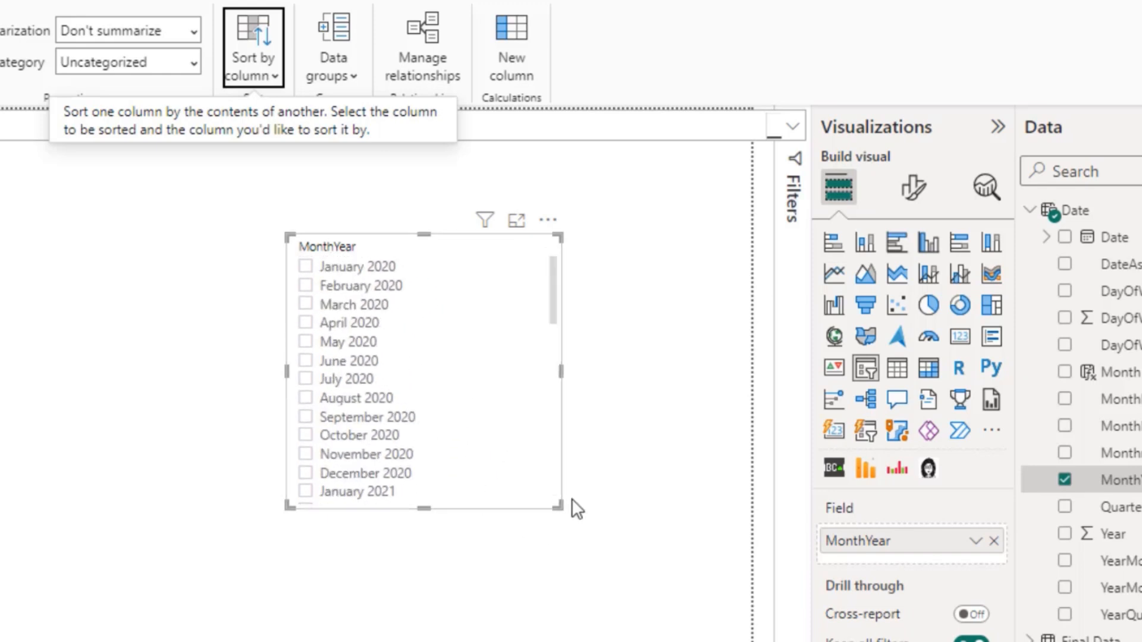
- Make the MonthYear slicer taller and move it toward the left side of the report page
left_click_drag(560, 505, 545, 563)
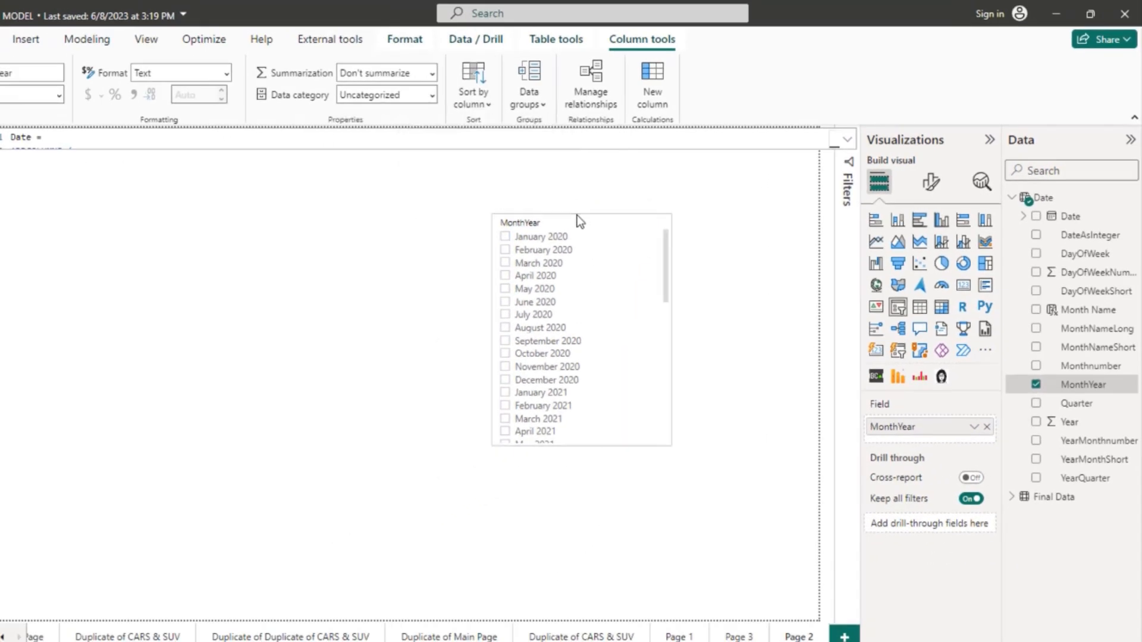
left_click_drag(415, 241, 0, 170)
left_click_drag(261, 169, 161, 169)
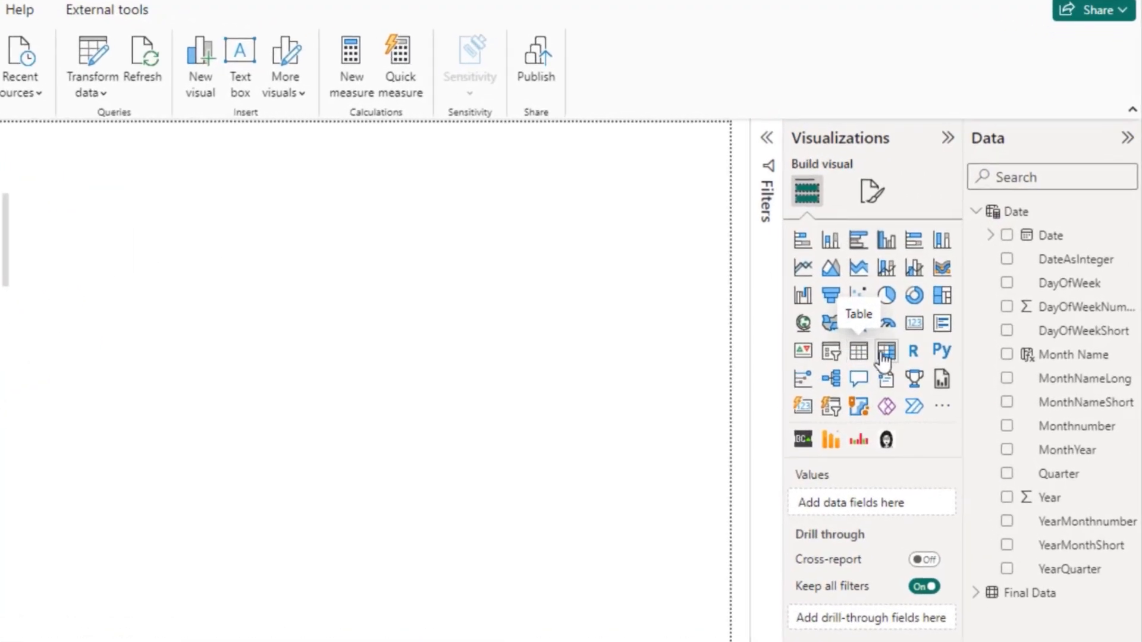
- Add a matrix visual beside the MonthYear slicer and enlarge it to fill the page's remaining width
left_click(885, 353)
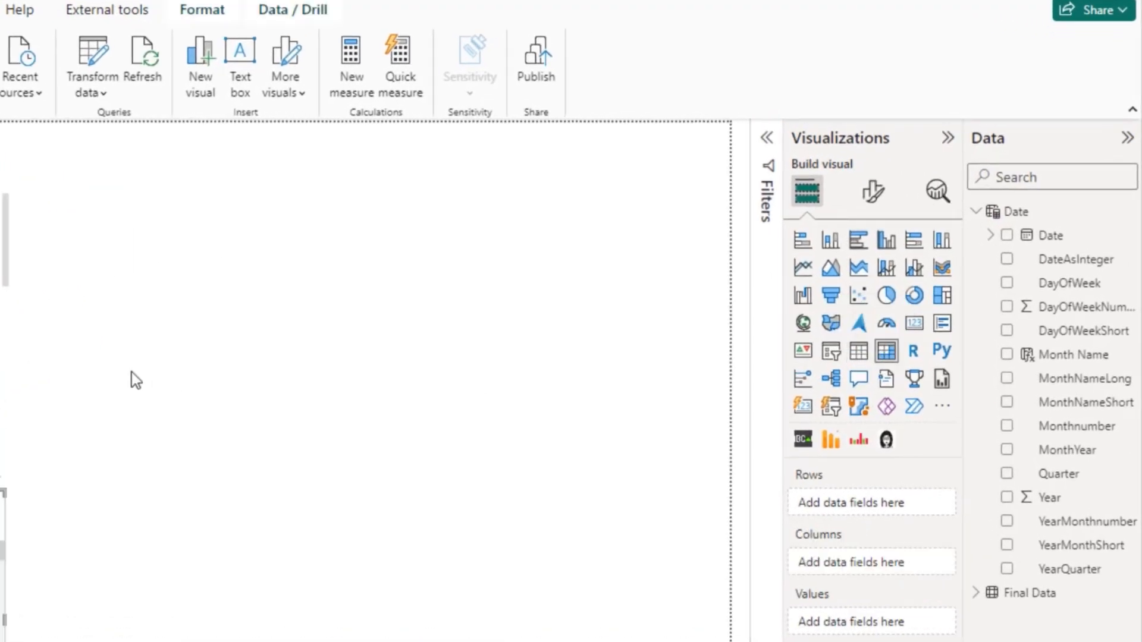
left_click_drag(186, 242, 156, 192)
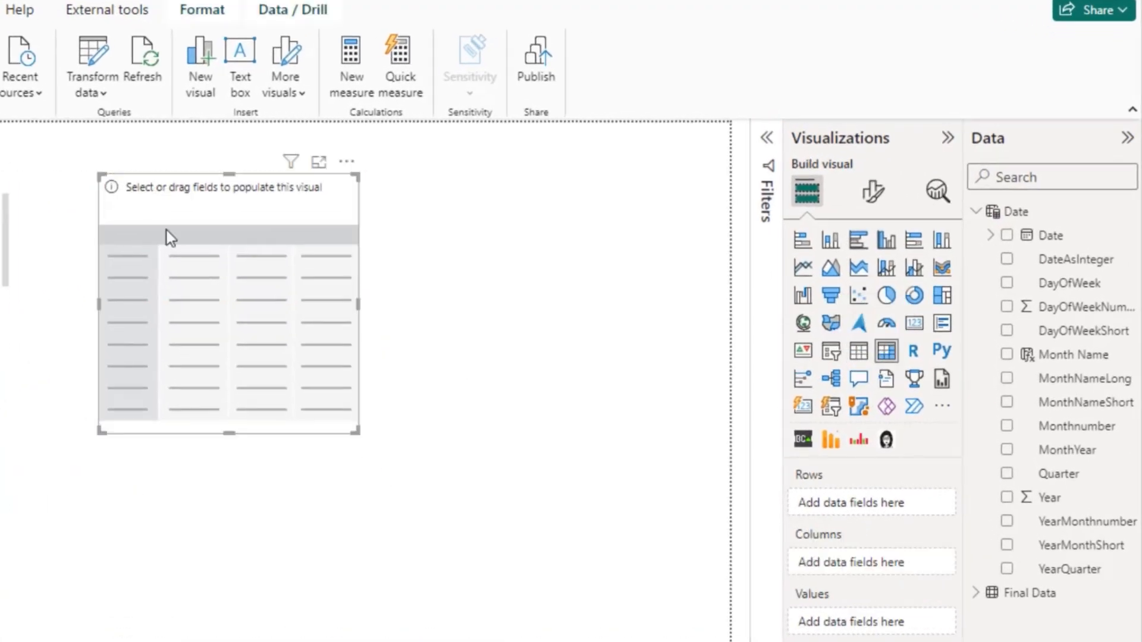
left_click_drag(355, 433, 727, 490)
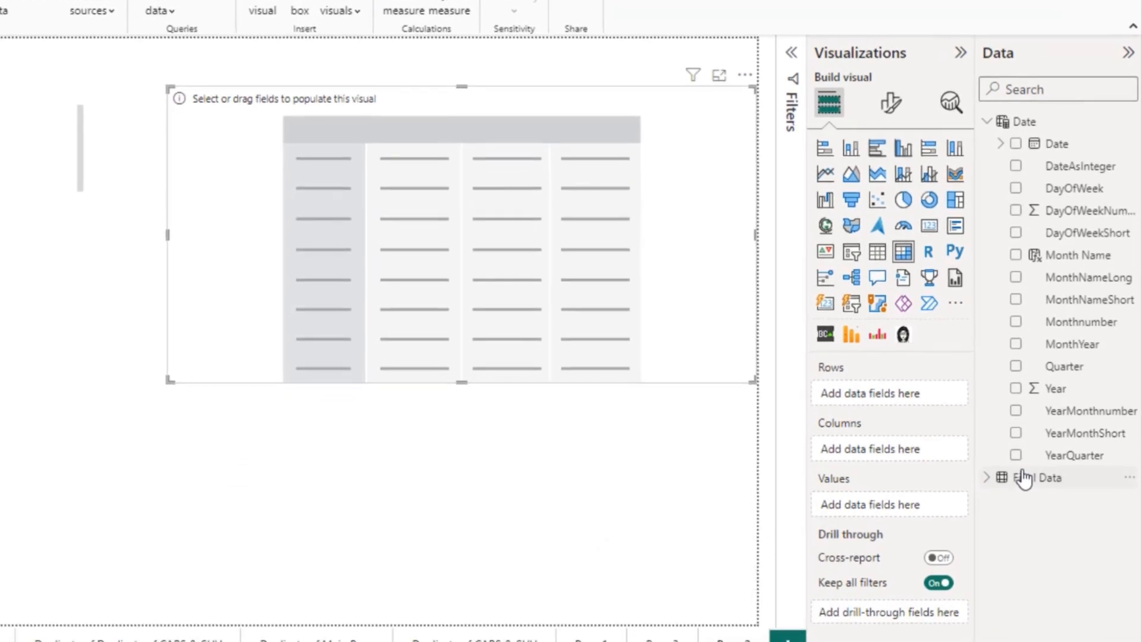
- Fill the matrix with Final Data's No. of Vehicles LY measure as values and the Date table's MonthYear field as rows
left_click(987, 478)
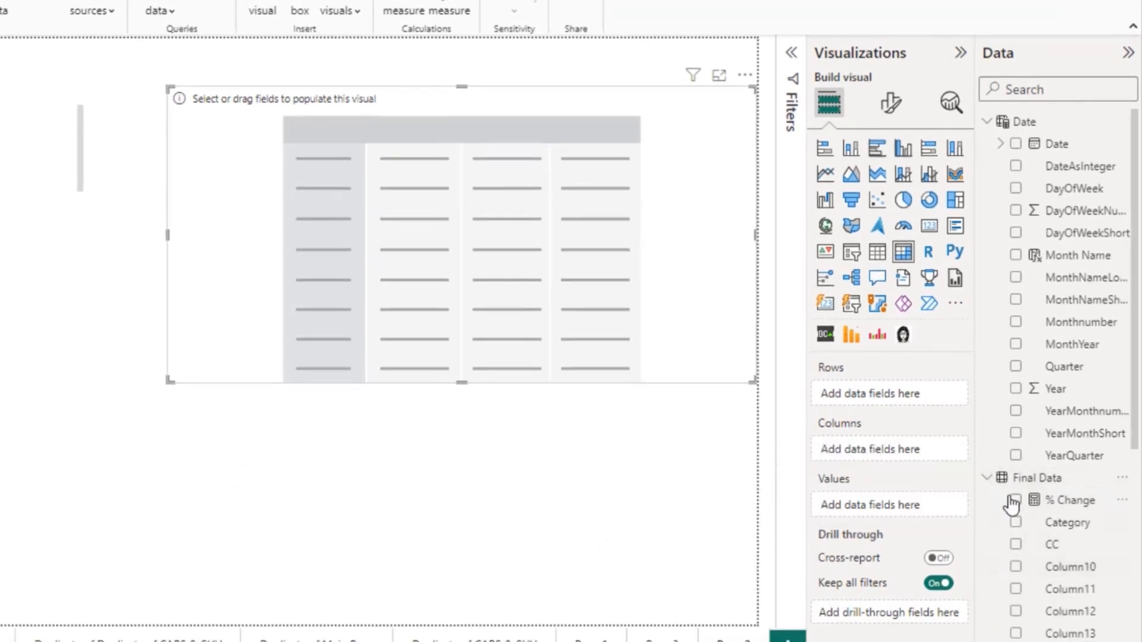
scroll(1026, 518, "down", 3)
scroll(1034, 536, "down", 3)
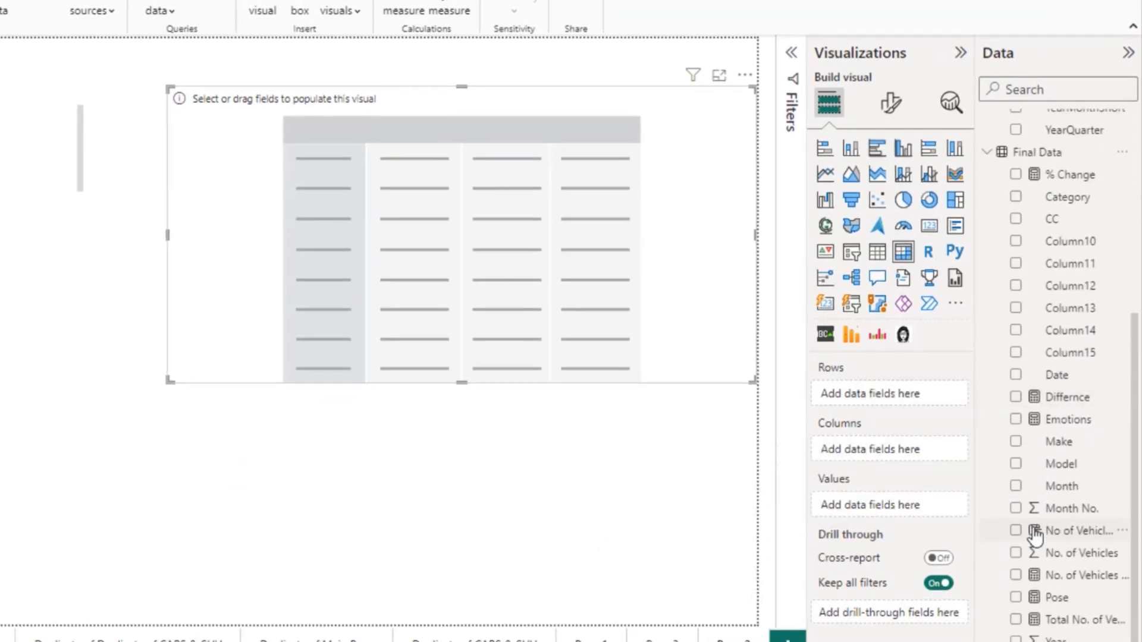
scroll(1035, 535, "up", 6)
scroll(1035, 535, "down", 6)
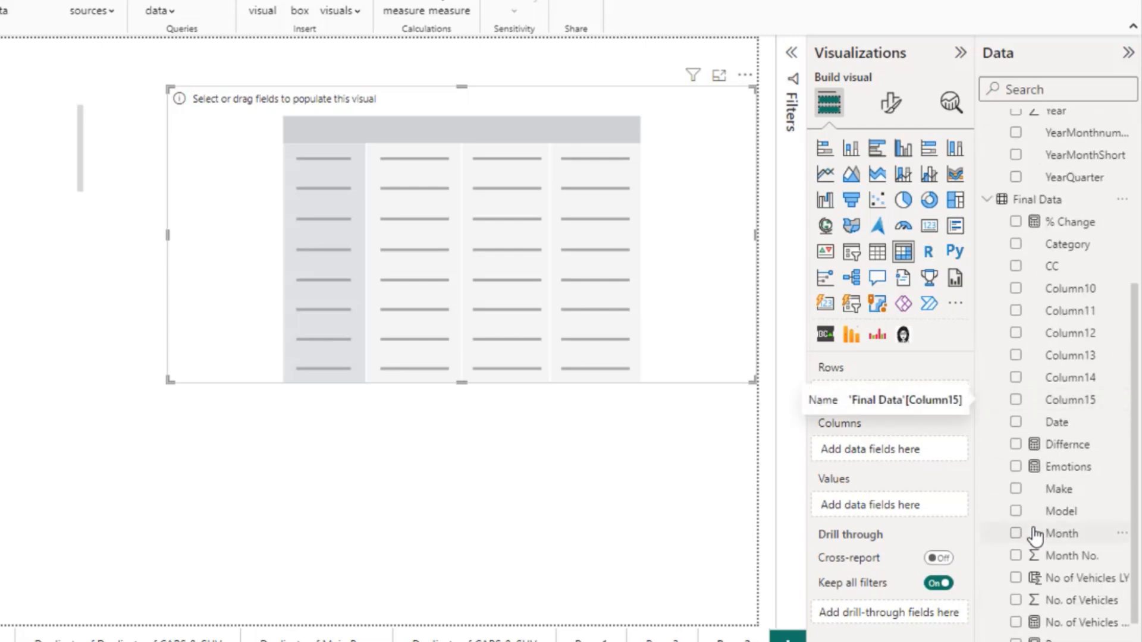
scroll(1035, 537, "down", 1)
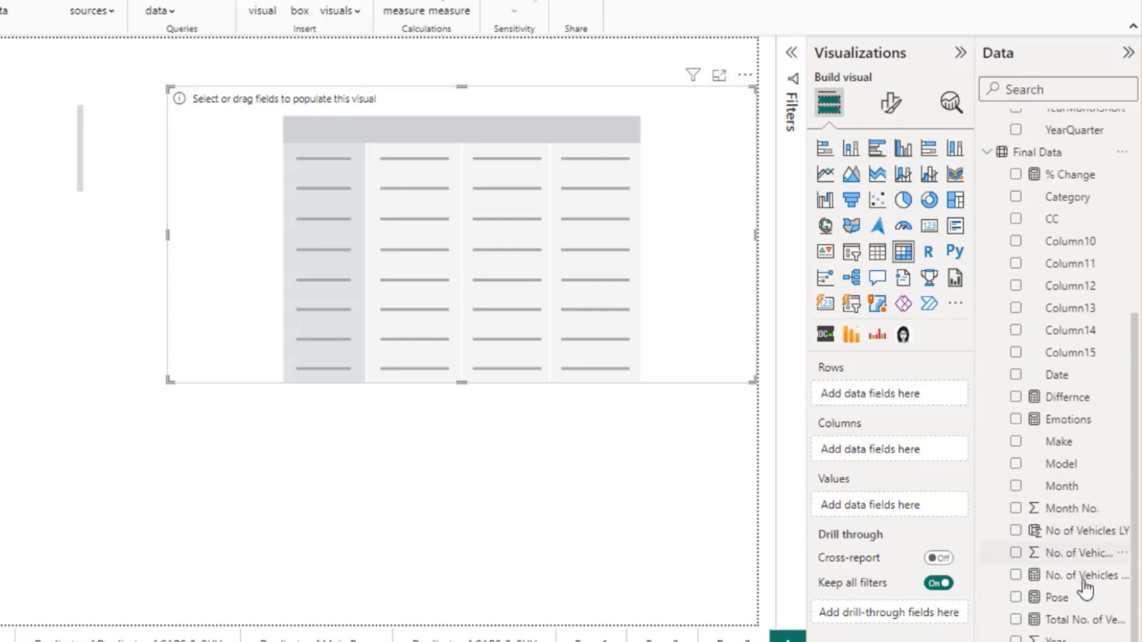
left_click_drag(1072, 583, 837, 518)
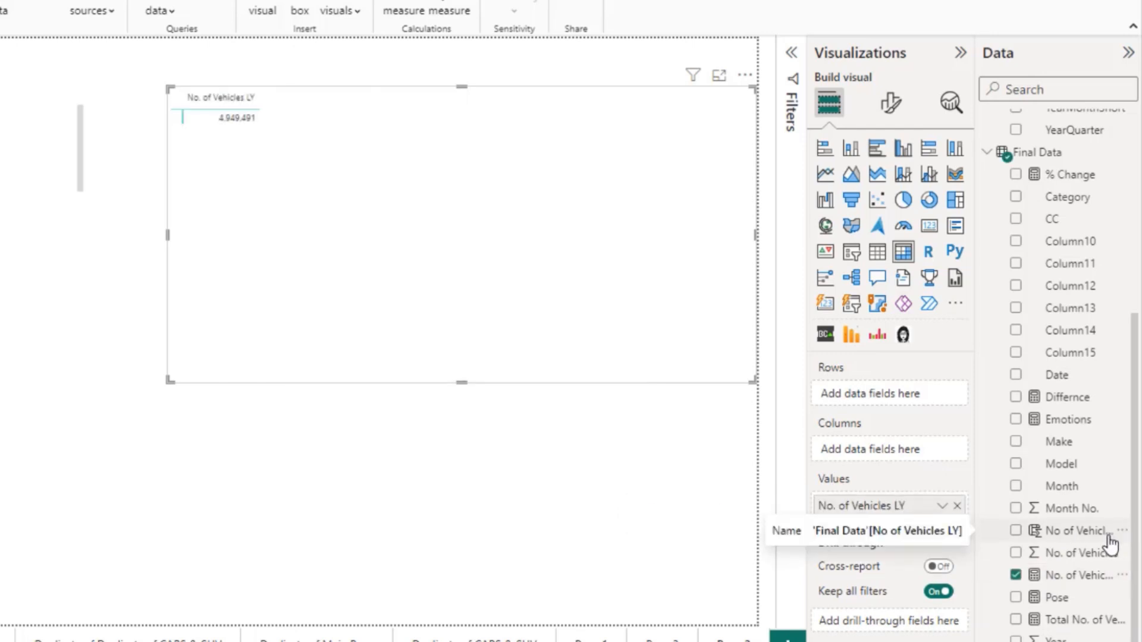
scroll(1110, 545, "up", 5)
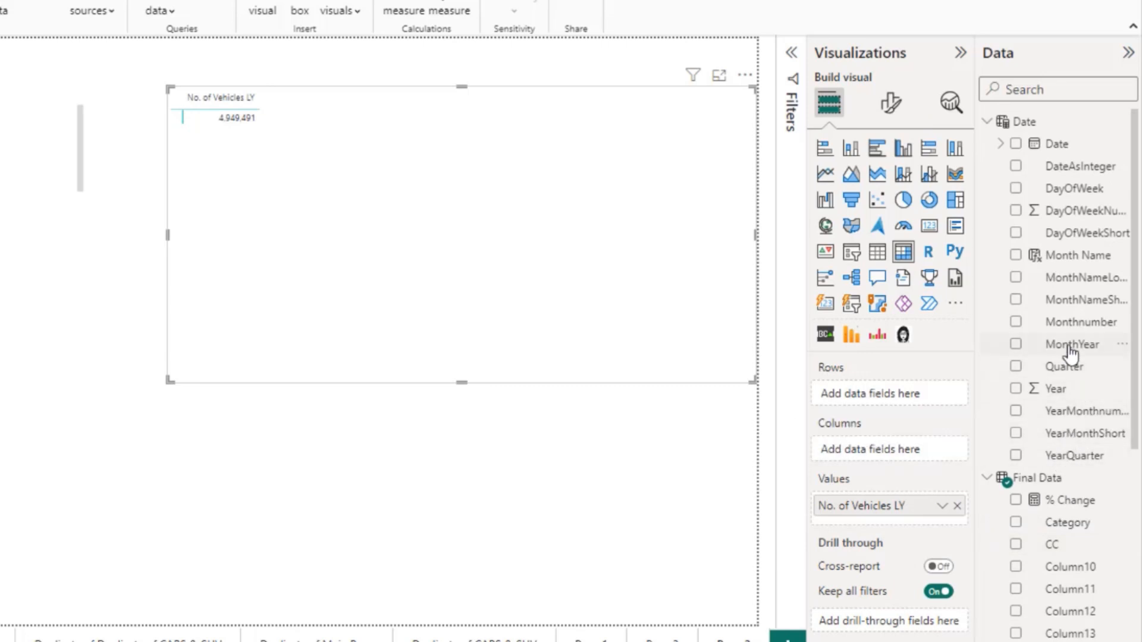
left_click_drag(1071, 347, 881, 393)
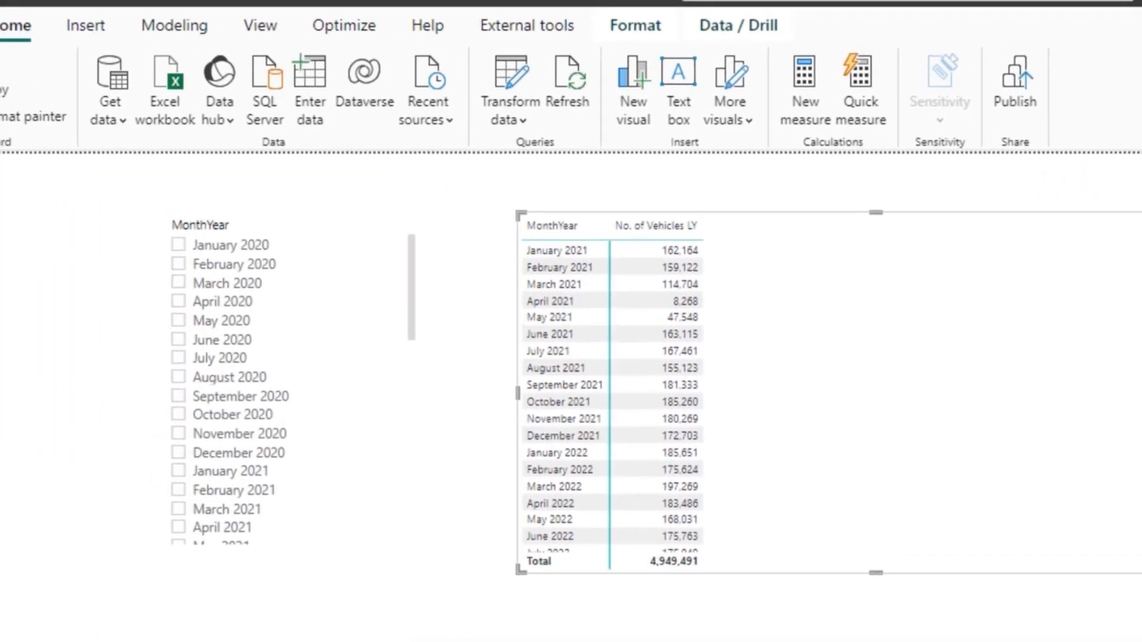
- Test the MonthYear slicer on the matrix with single months such as October 2020, October 2021 and November 2021, and clear the selection
left_click(238, 415)
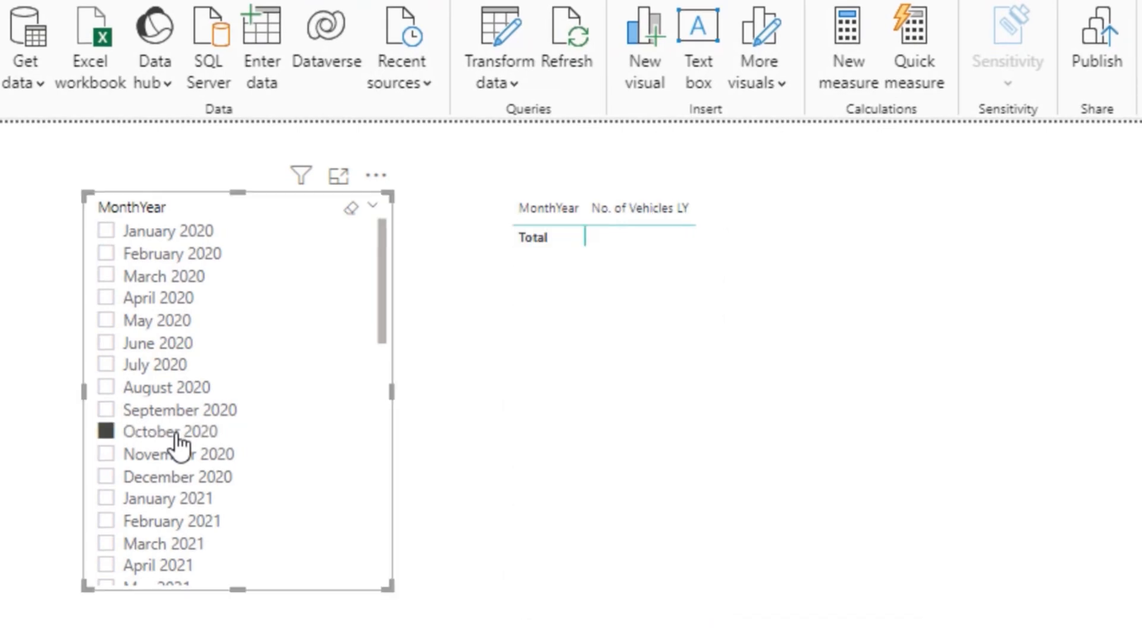
left_click(177, 439)
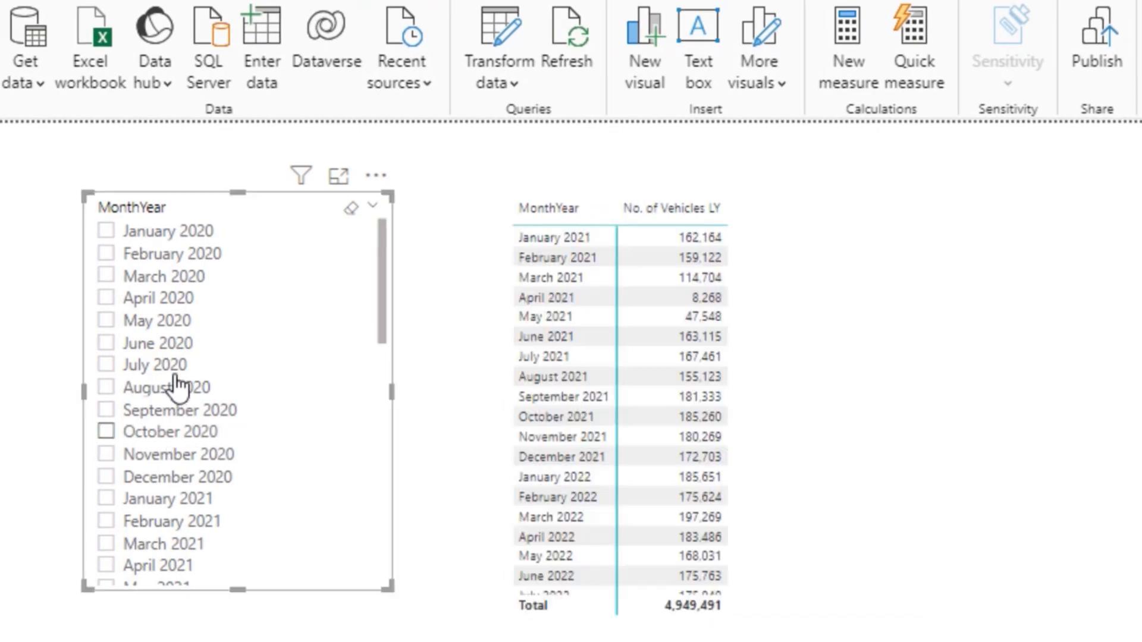
scroll(128, 473, "down", 3)
left_click(188, 467)
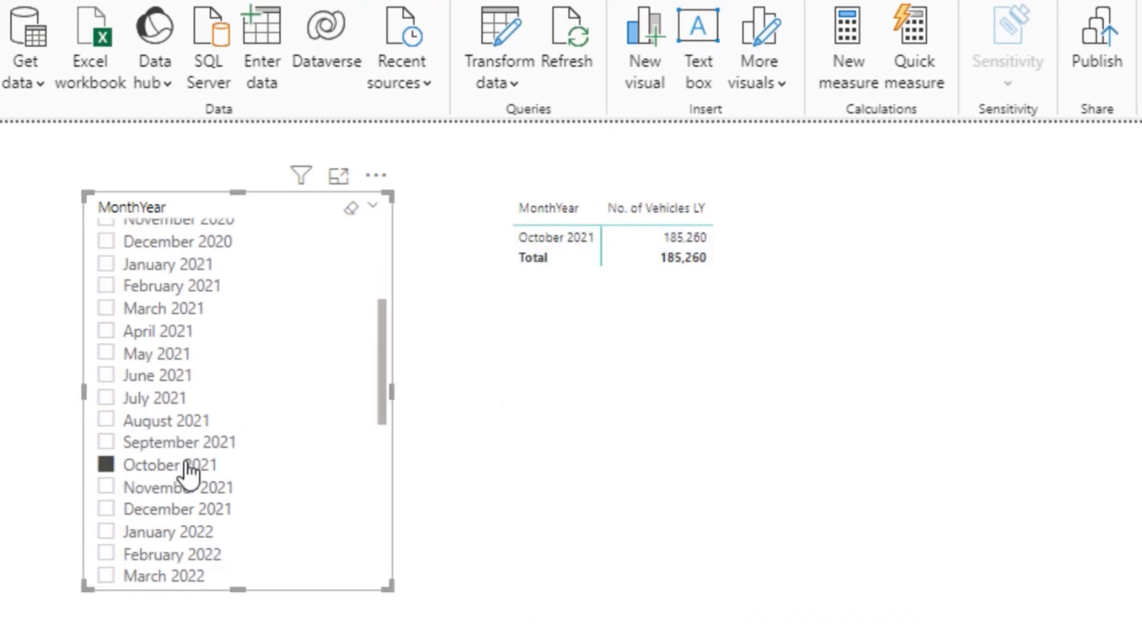
left_click(179, 488)
scroll(177, 517, "down", 3)
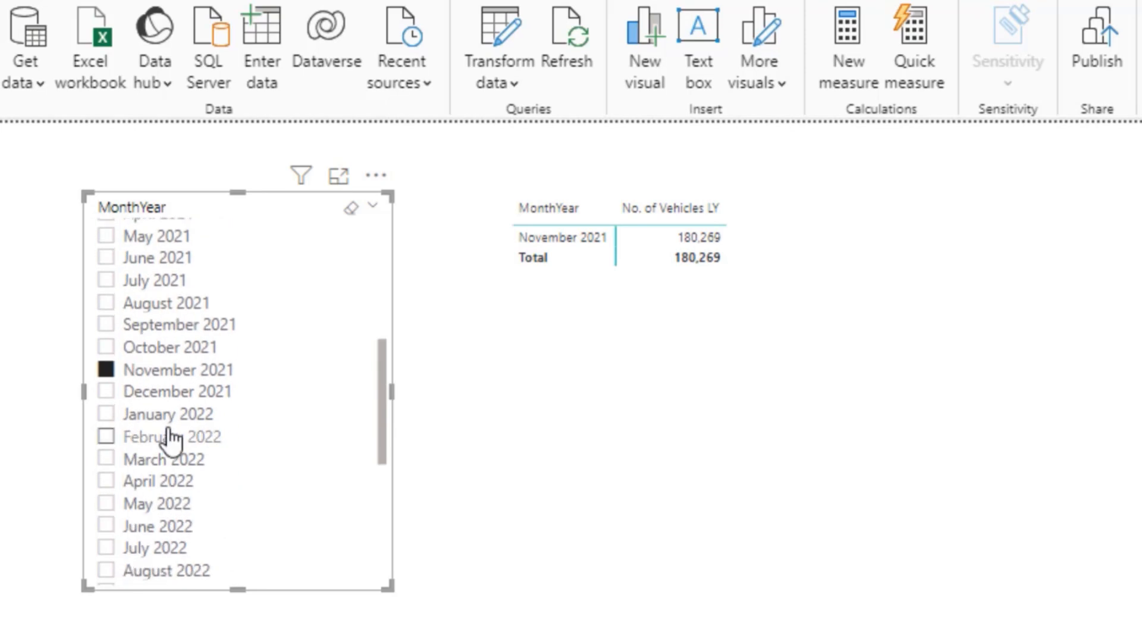
left_click(173, 439)
left_click(172, 439)
scroll(178, 476, "down", 4)
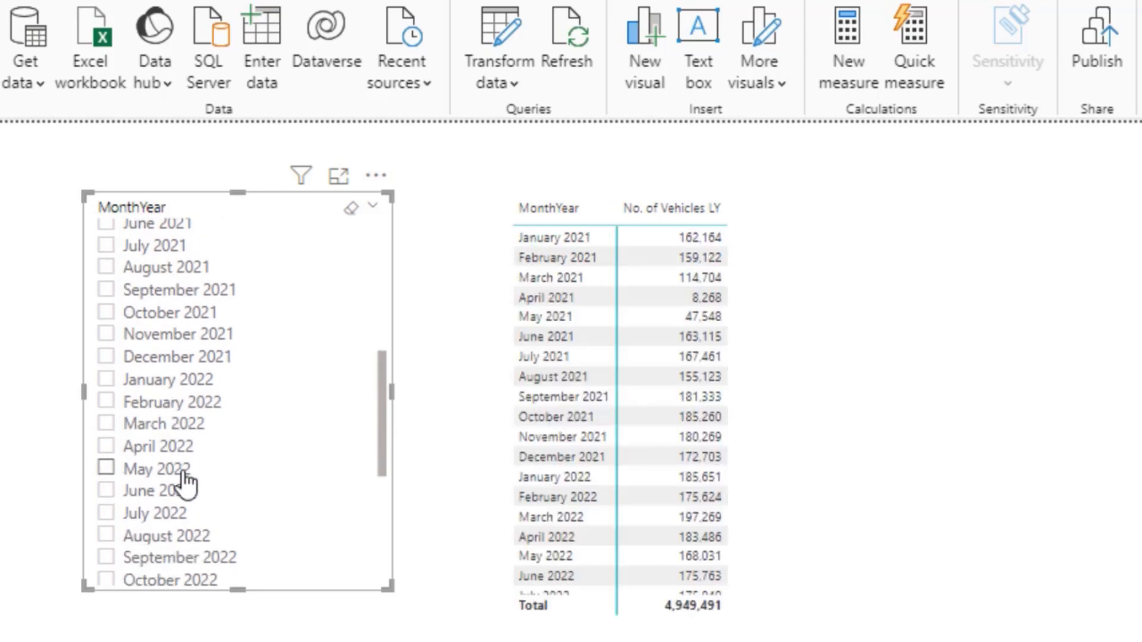
scroll(194, 480, "down", 3)
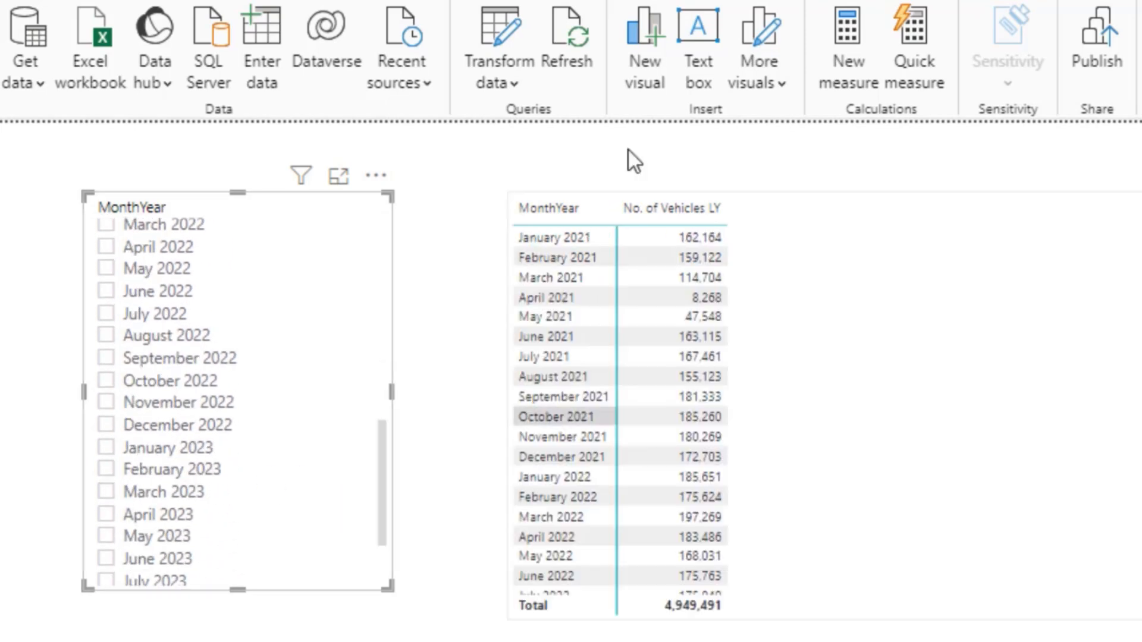
left_click(806, 233)
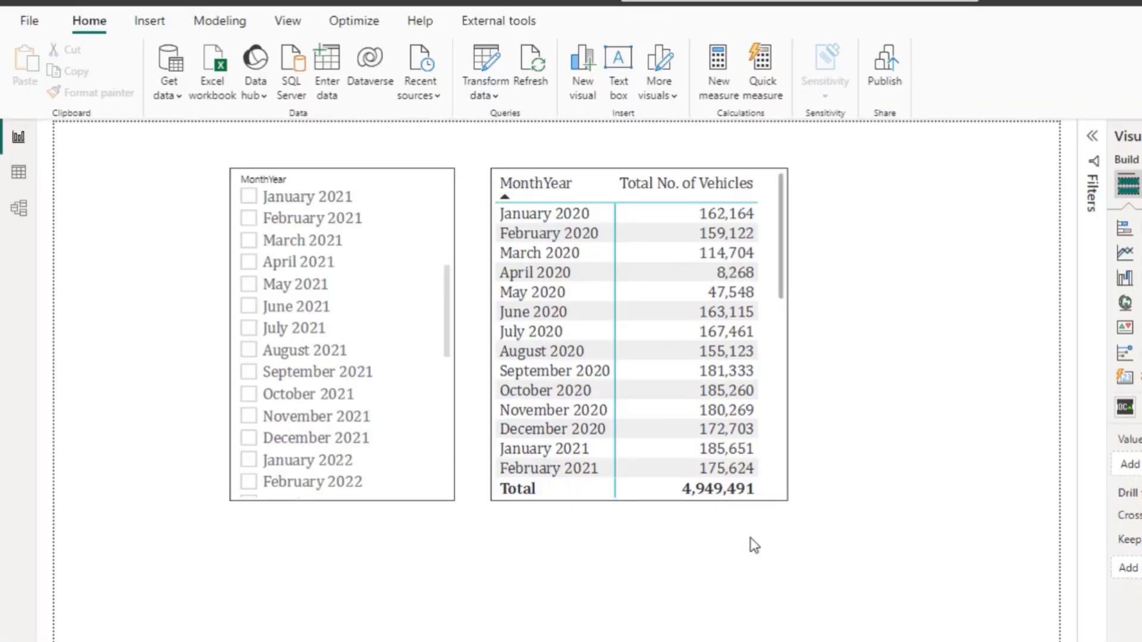
- Create a calculated table named Previous Date that duplicates the Date table, using the formula Previous Date = 'Date'
left_click(150, 22)
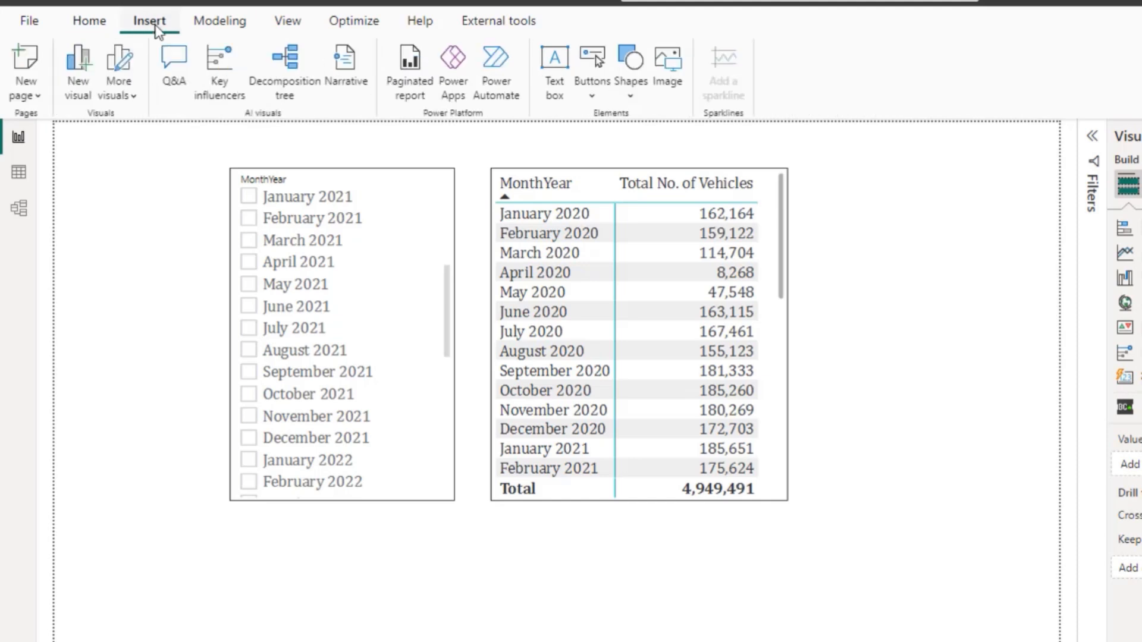
left_click(222, 22)
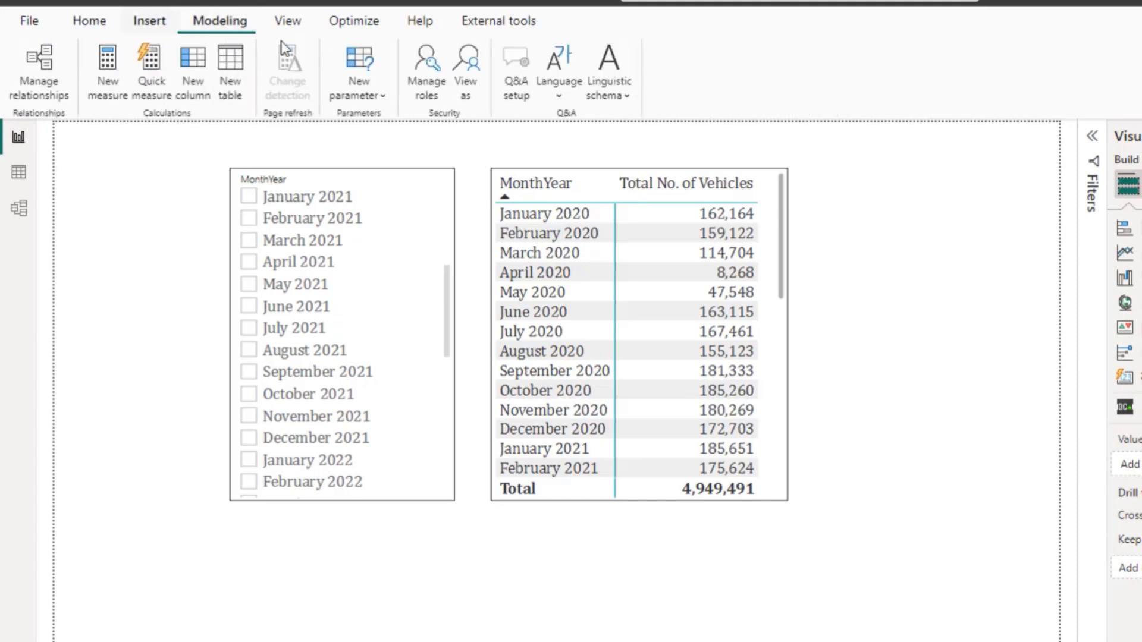
left_click(238, 71)
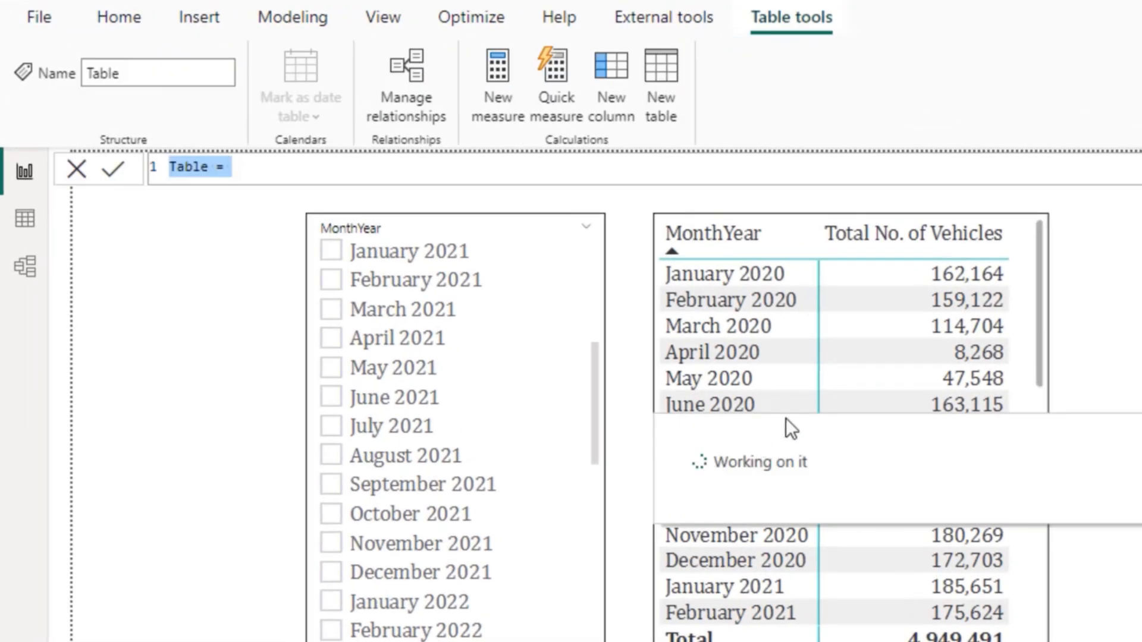
type("Previous D")
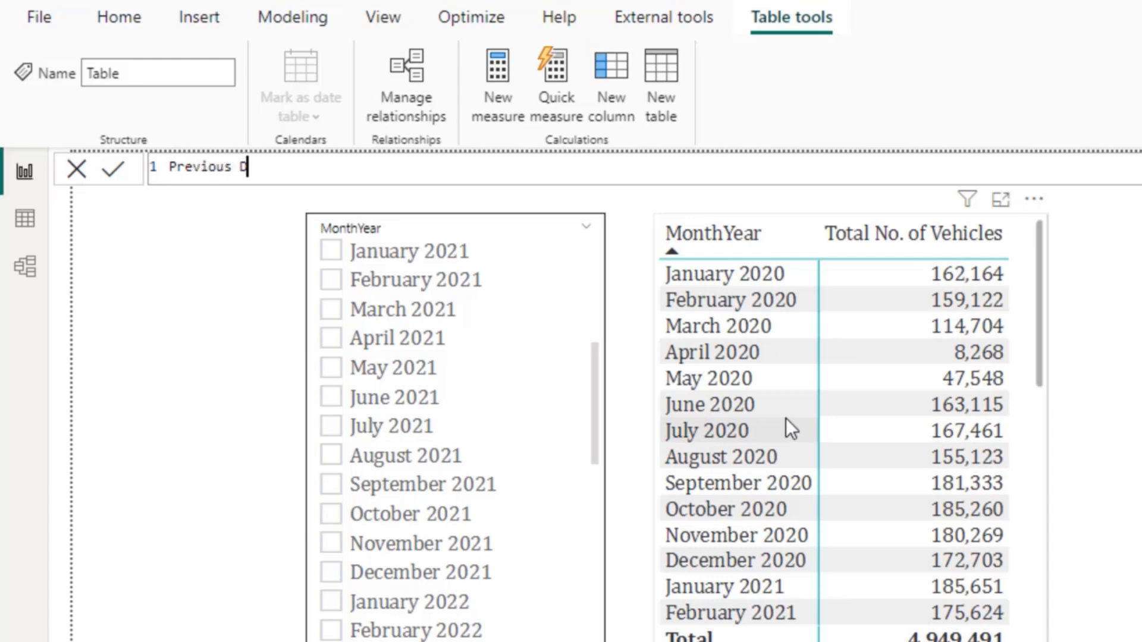
type("ate = ")
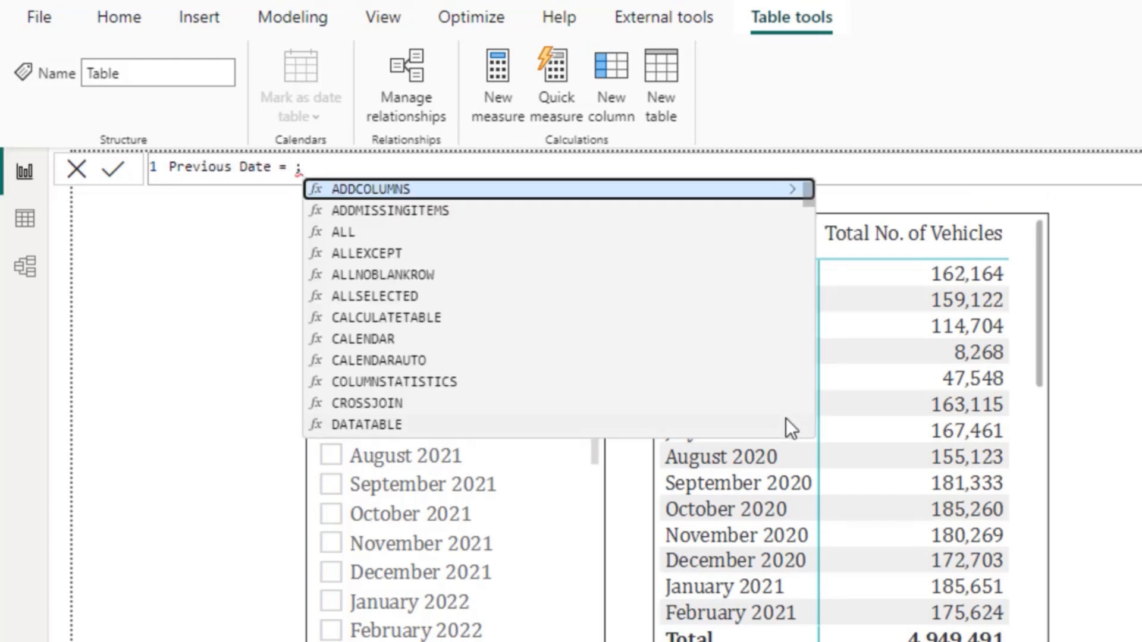
type("'Da")
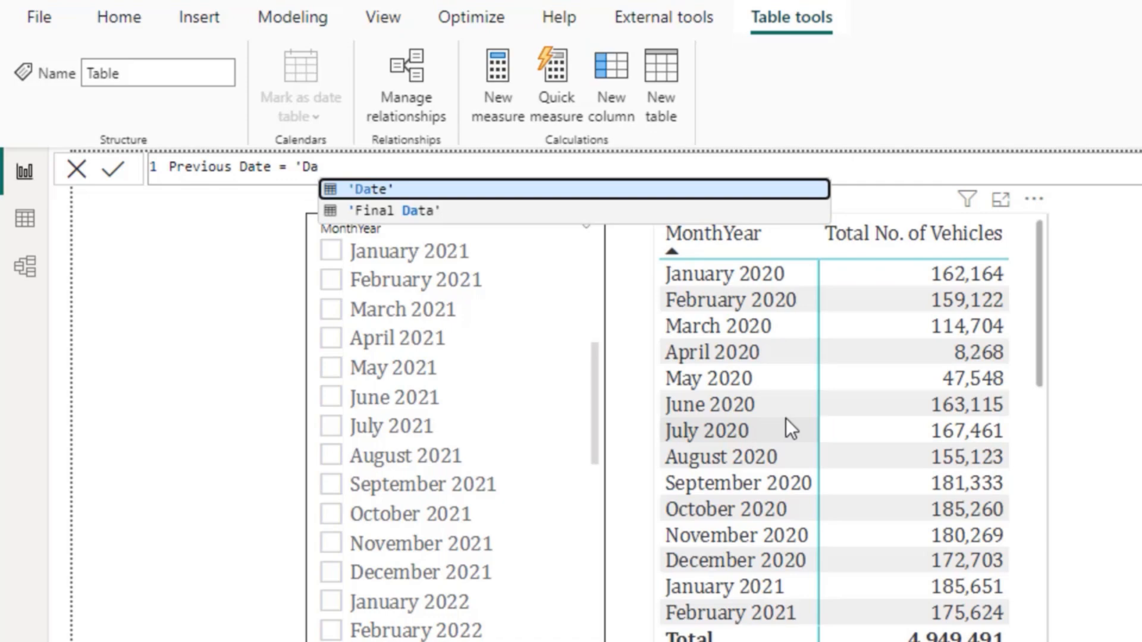
key("Tab")
key("Return")
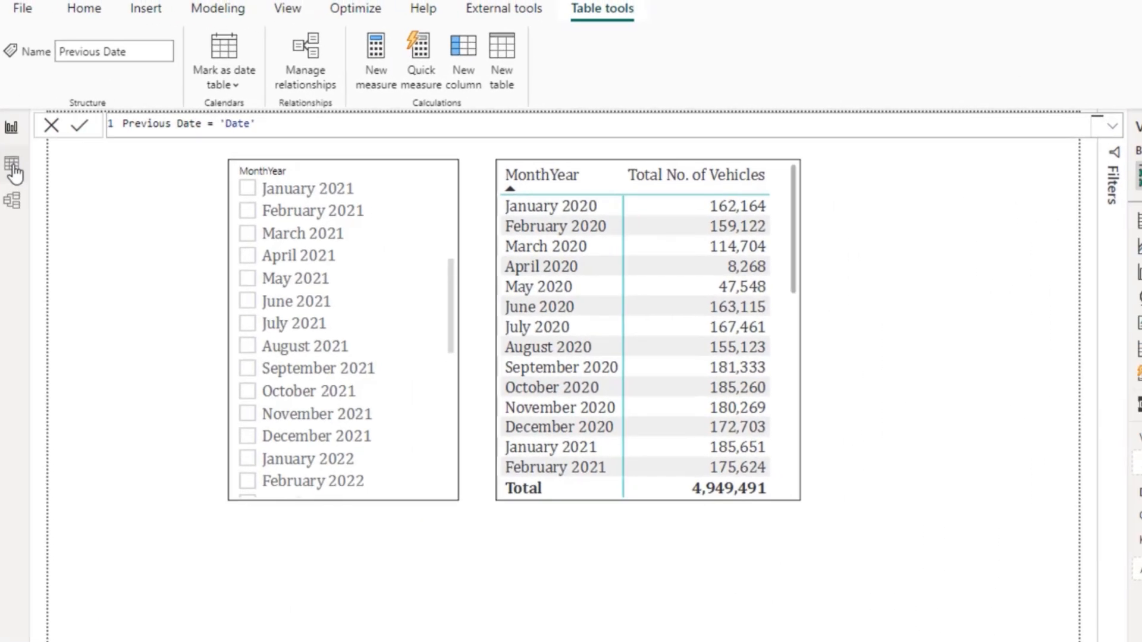
- Inspect the rows of the Date table and the Previous Date table in the data view
left_click(13, 168)
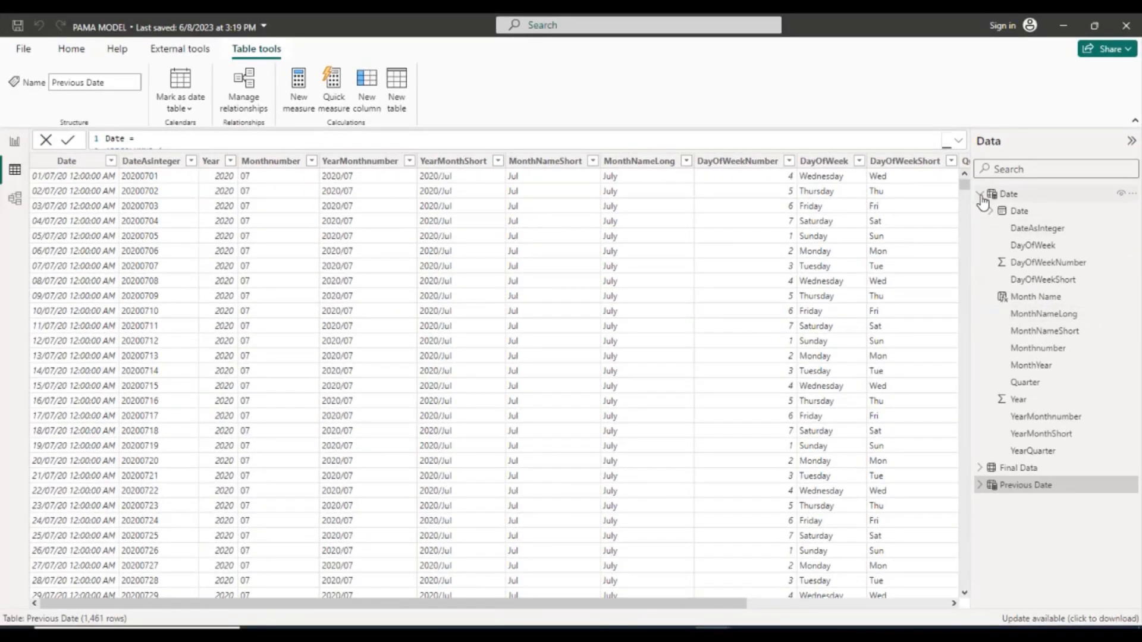
left_click(981, 198)
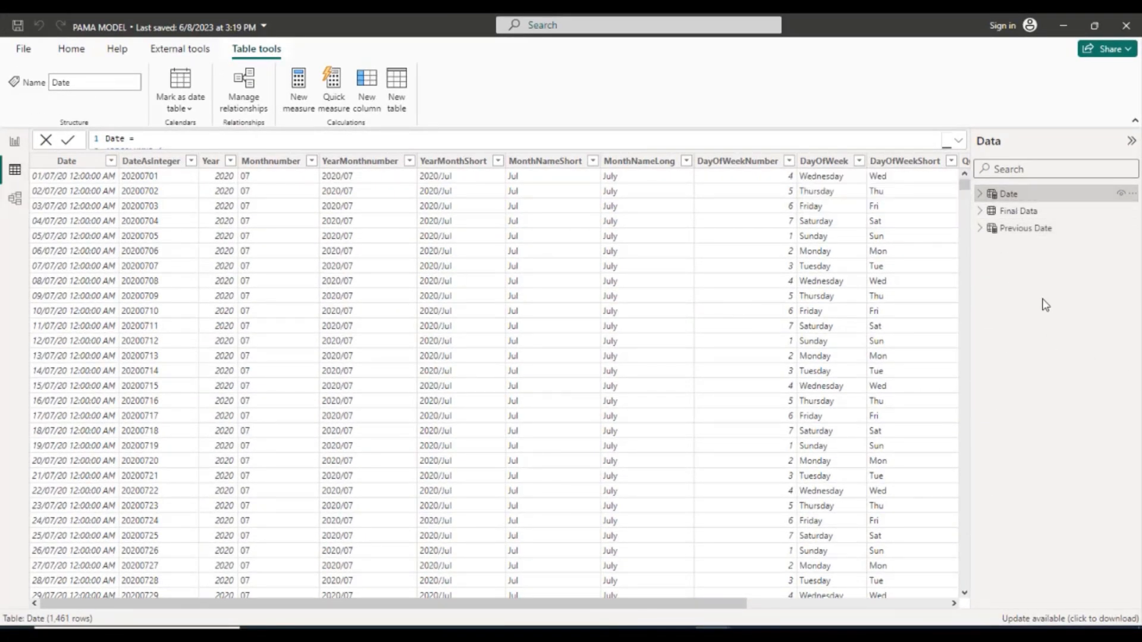
left_click(1016, 232)
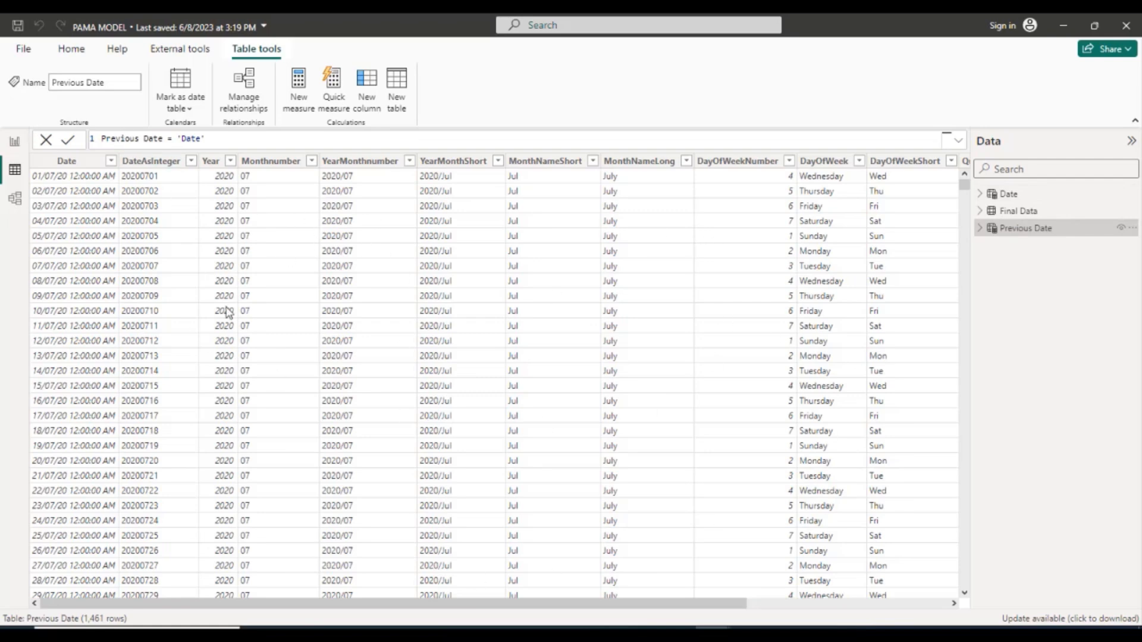
- Back in the report view, start a new measure in the Final Data table named LAst 12 Month Vehicles
left_click(17, 143)
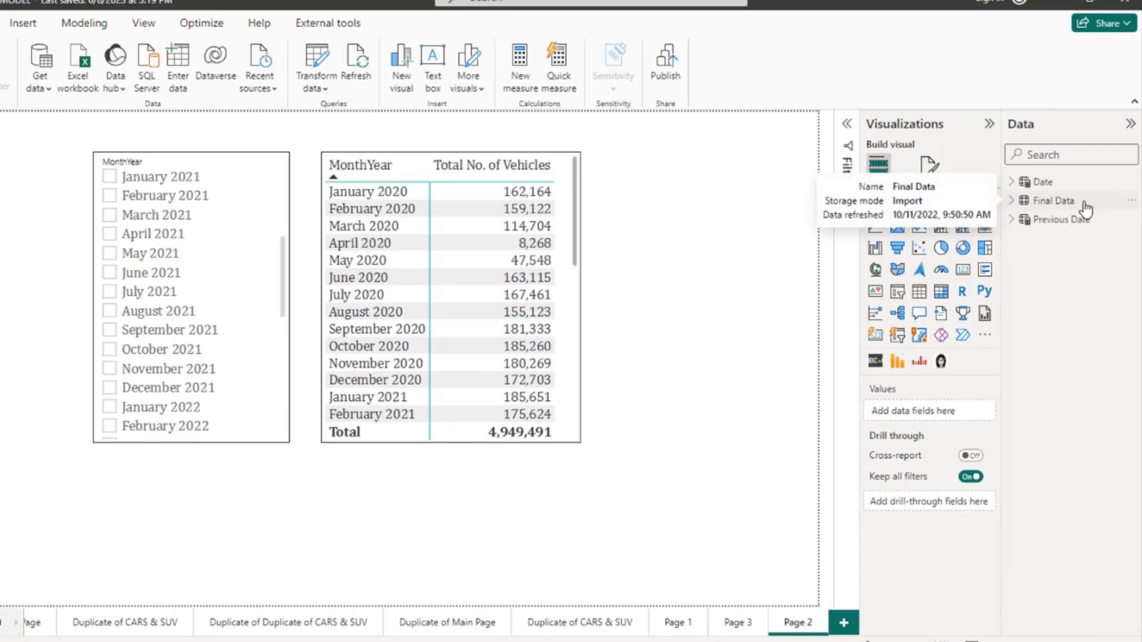
left_click(1013, 202)
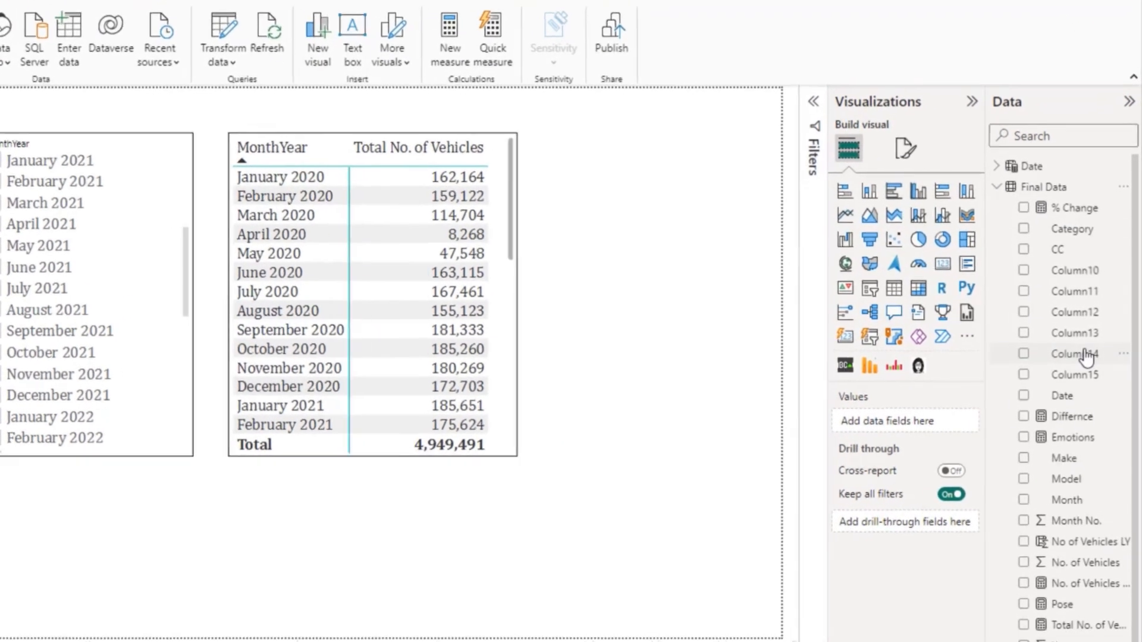
right_click(1062, 447)
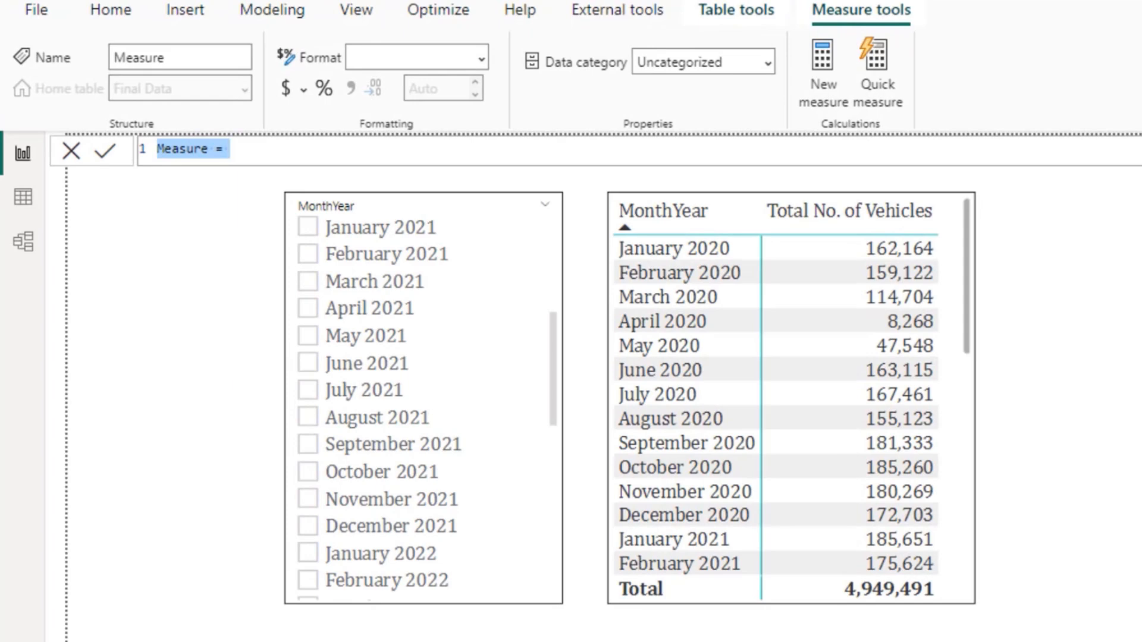
type("Sa")
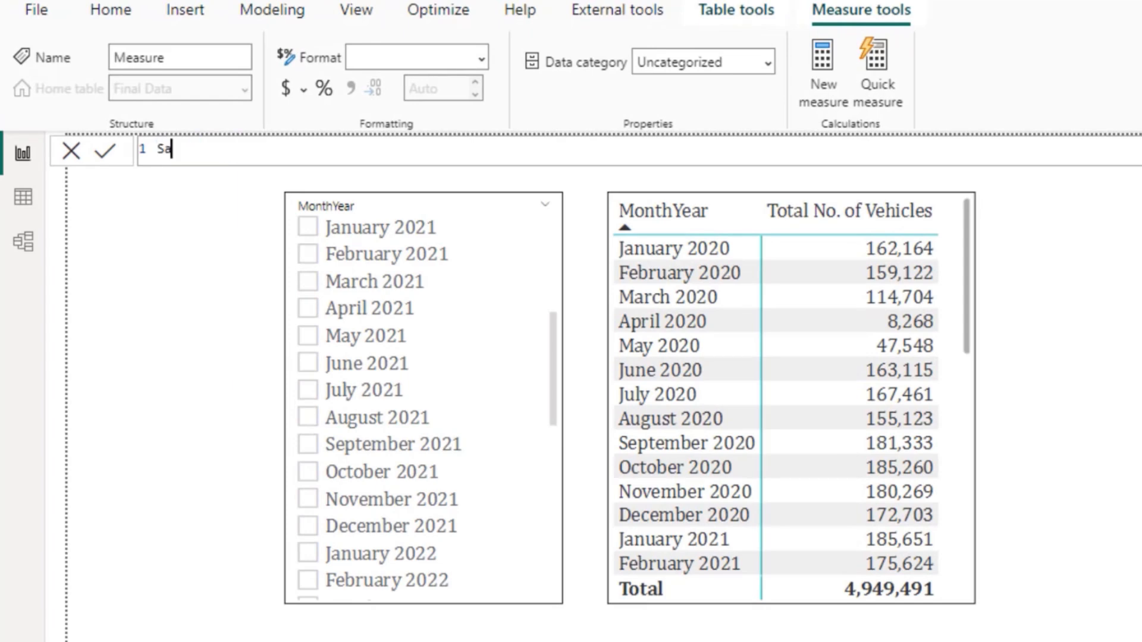
key("BackSpace")
key("BackSpace")
type("LAst 12 Month ")
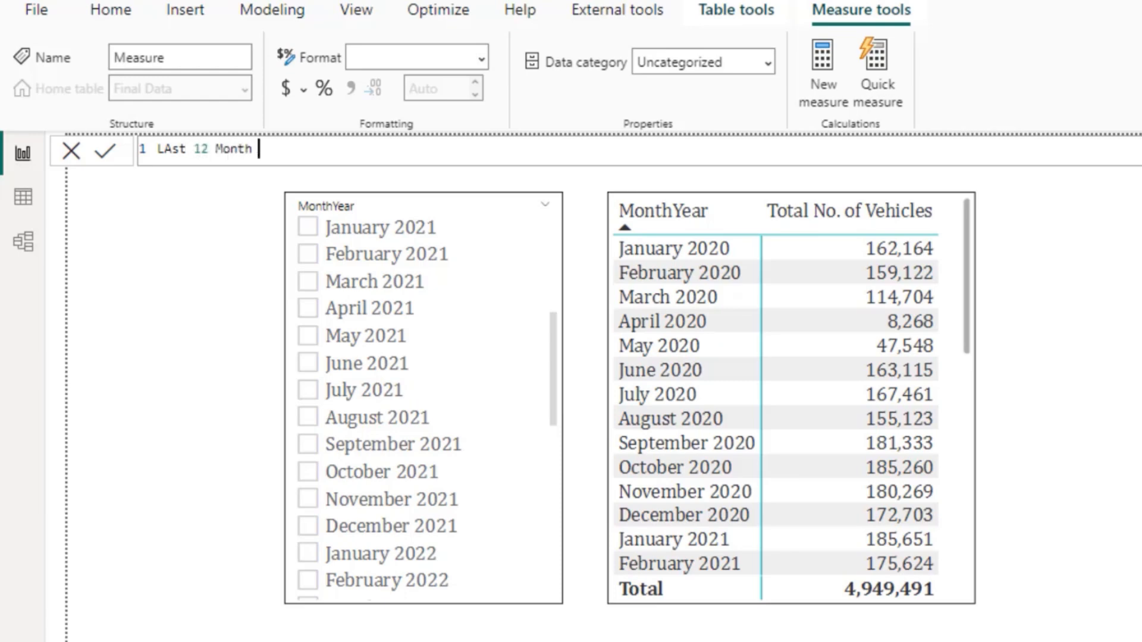
type("Vehicles =")
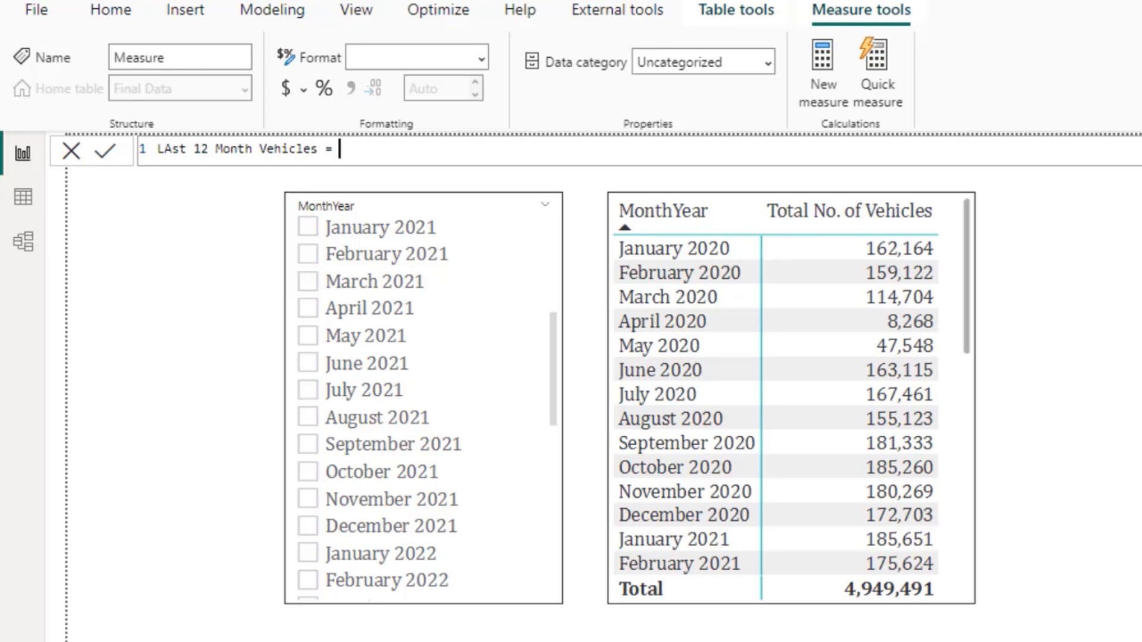
- Declare the variable ReferenceDate in the LAst 12 Month Vehicles measure as MAX('Date'[Date])
key("shift+Return")
type("VAR")
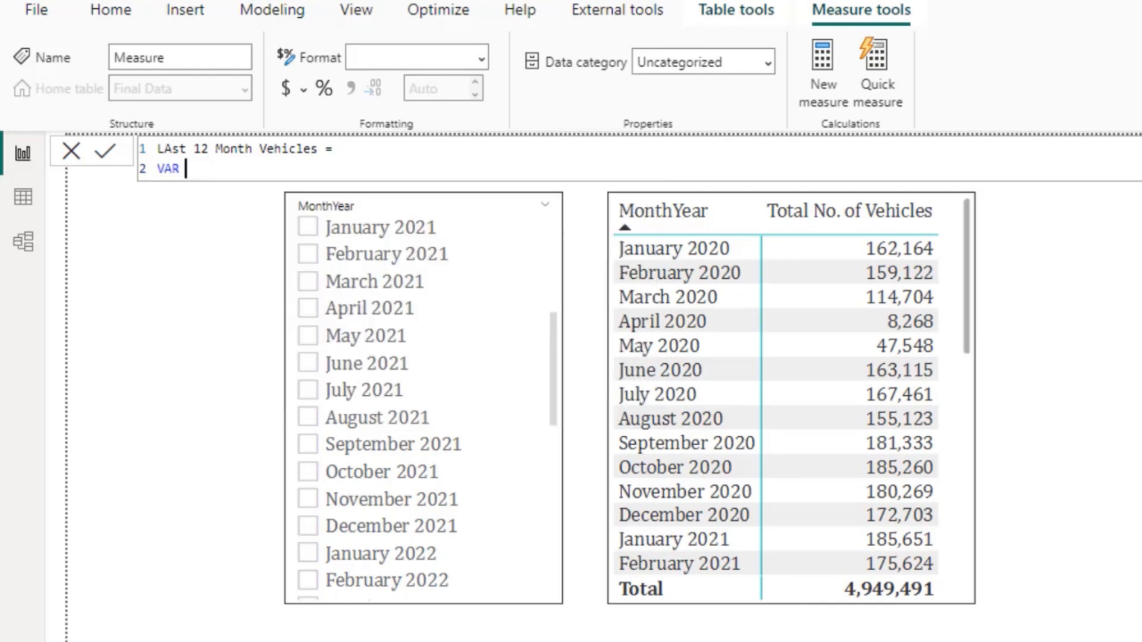
type(" ReferenceDate =")
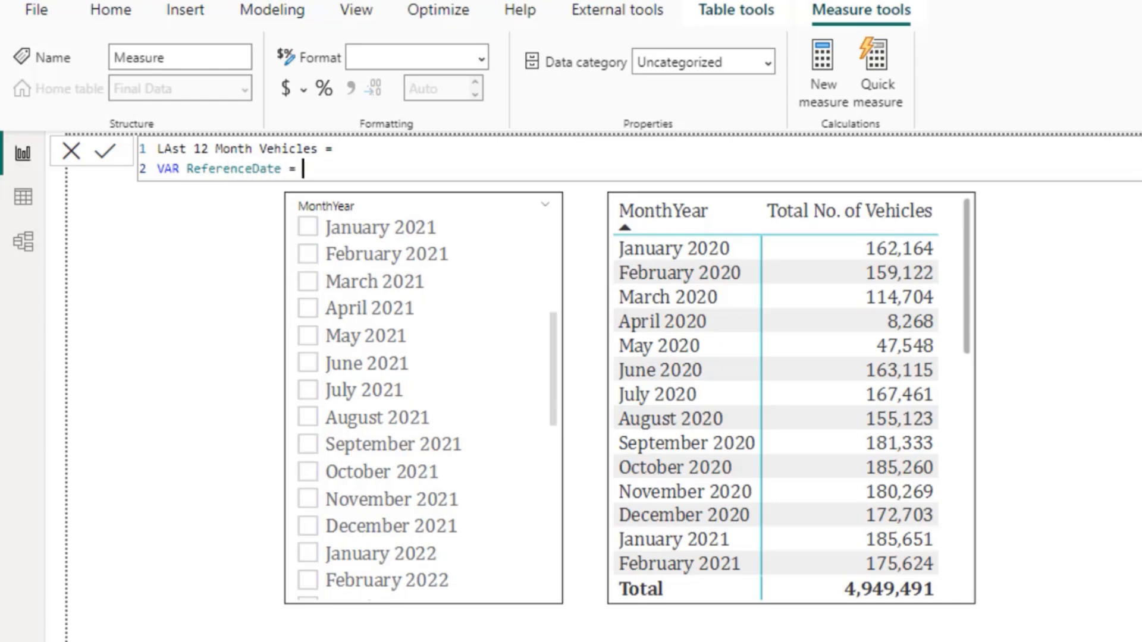
type(" M")
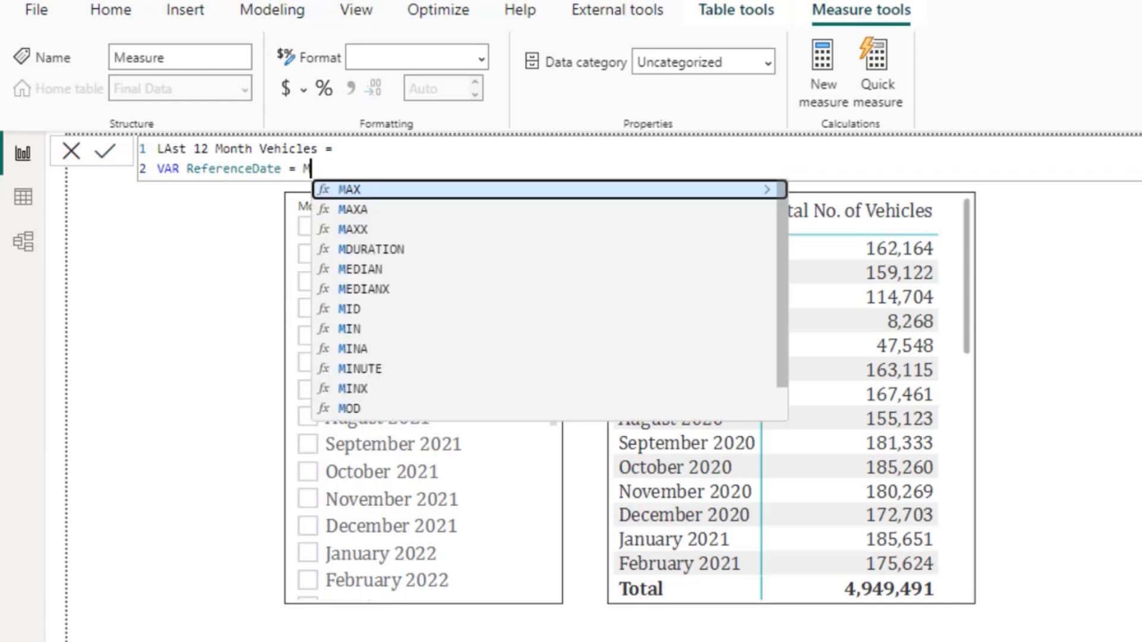
type("AX")
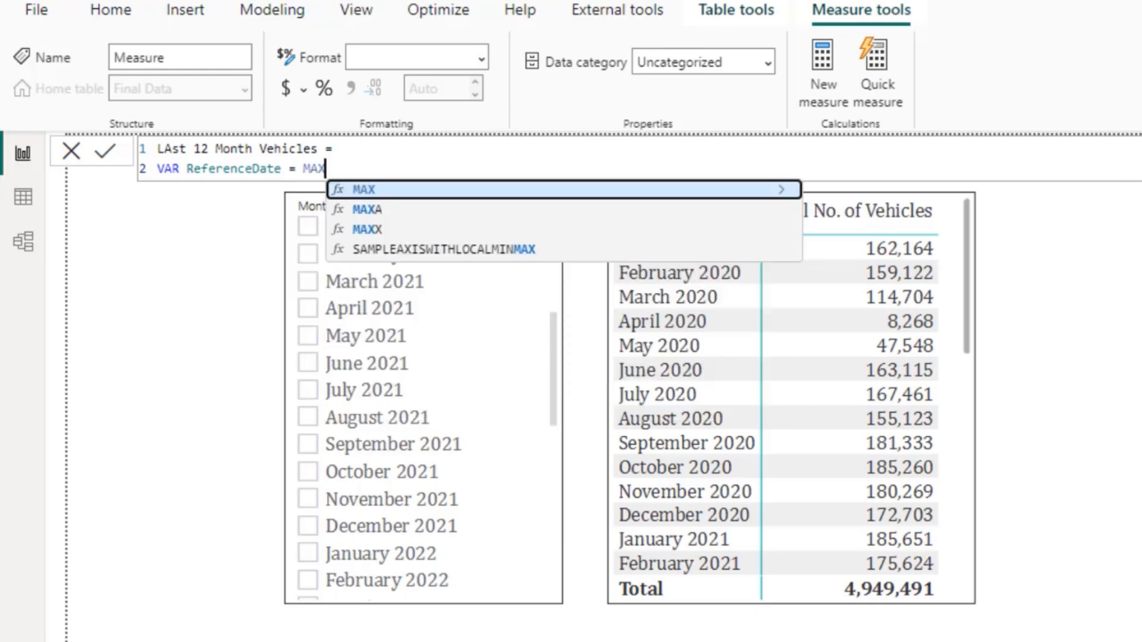
type("(")
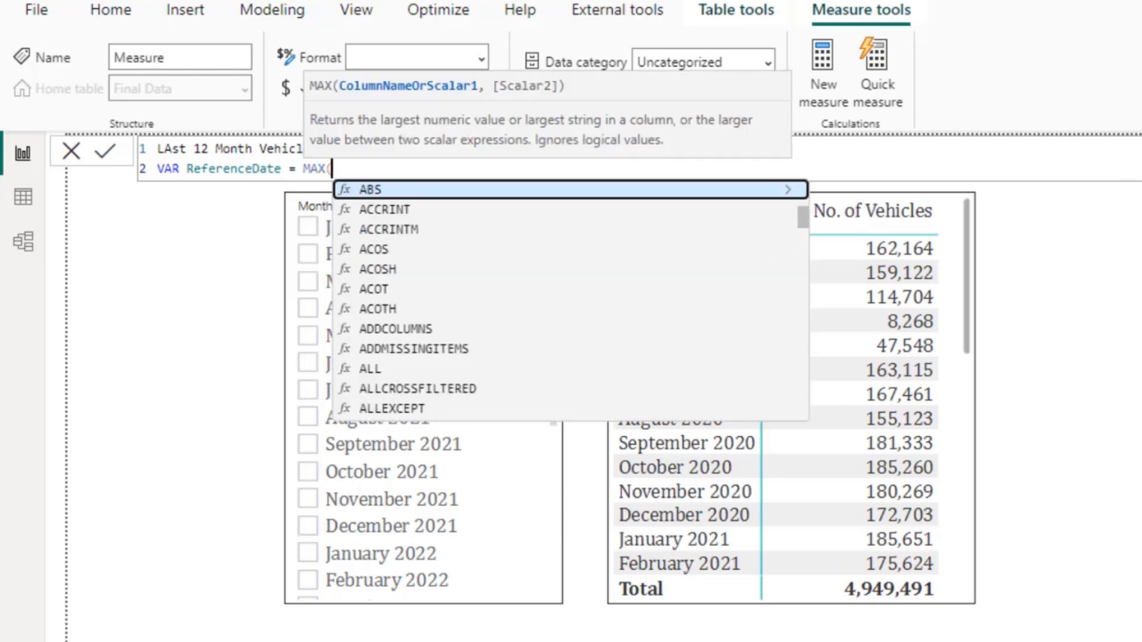
type(" 'Da")
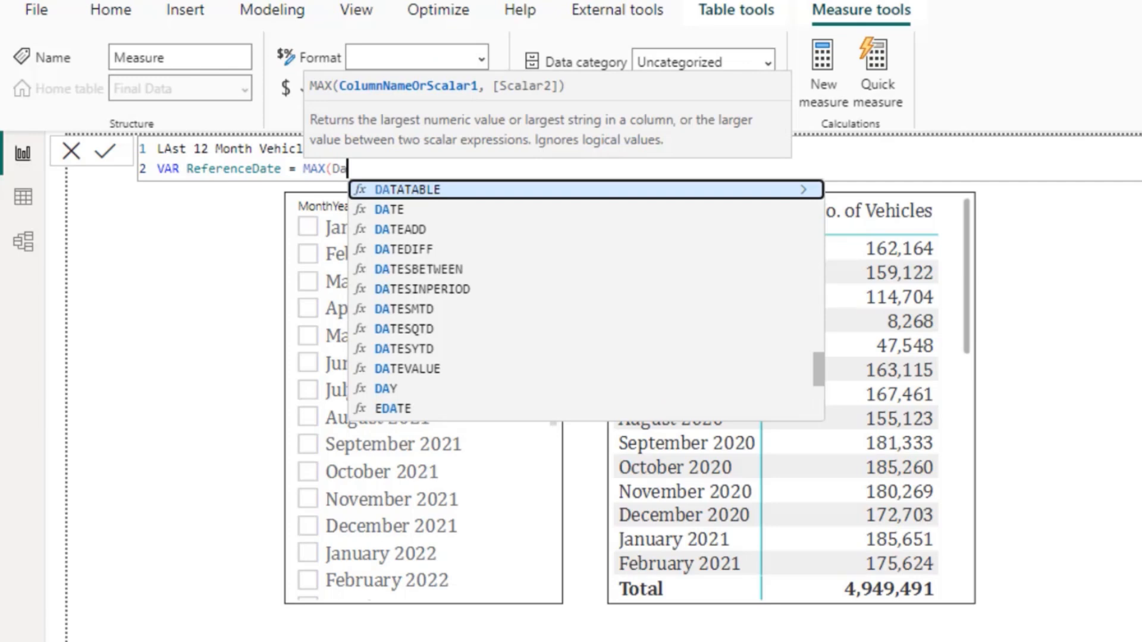
type("te")
key("Down")
key("Tab")
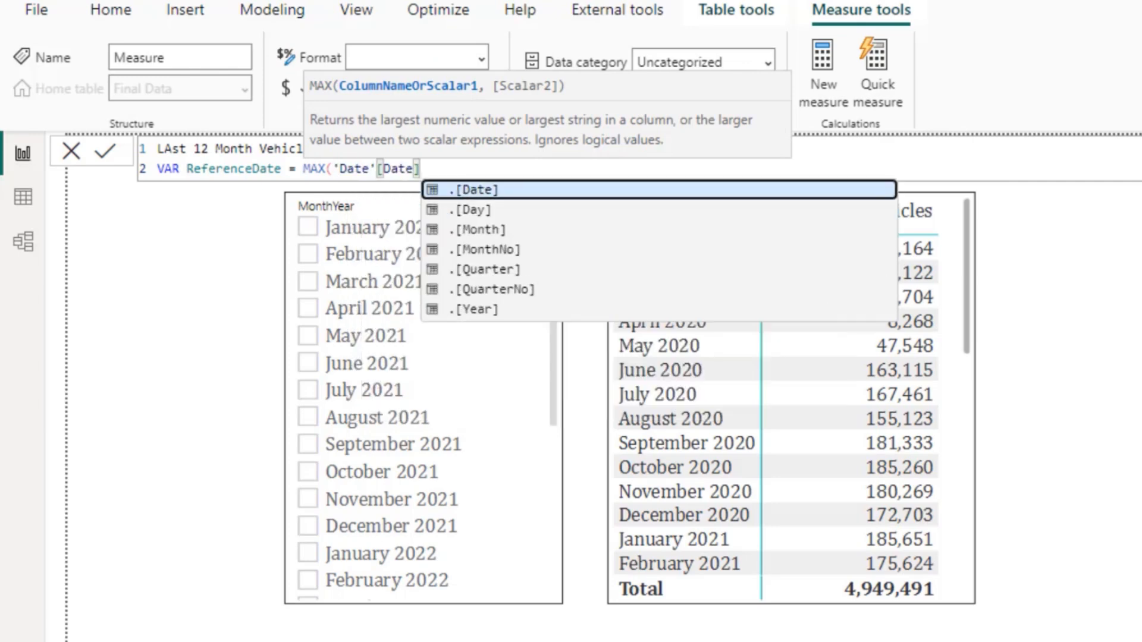
type(")")
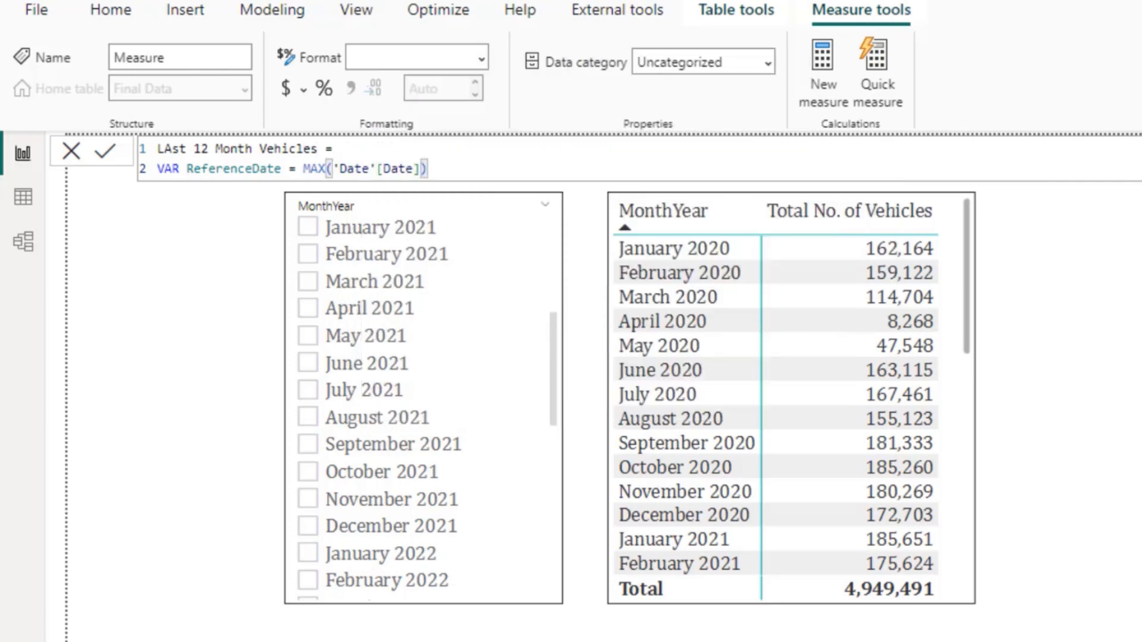
- Declare a second variable PreviousDates in the measure and open a DATESINPERIOD function on an indented line as its expression
key("shift+Return")
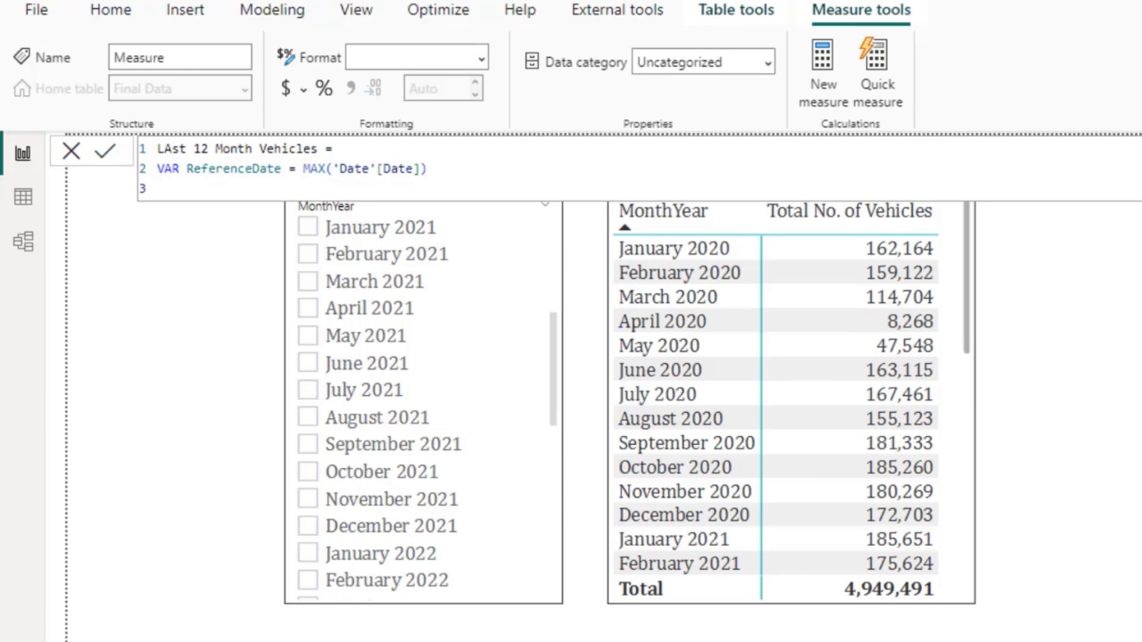
type("VA")
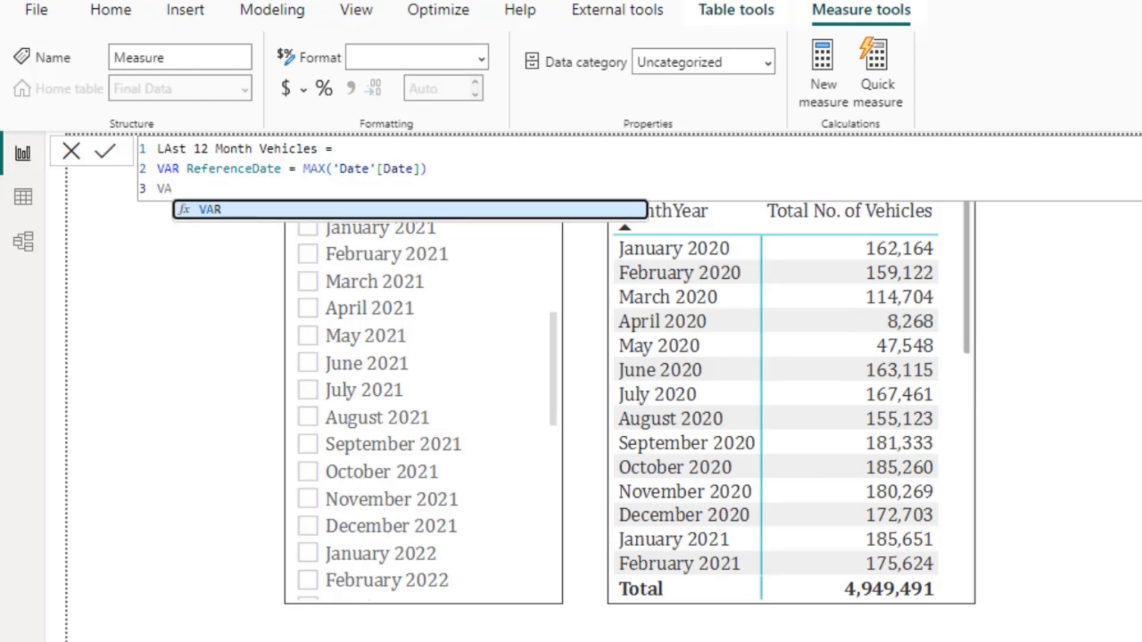
type("R P")
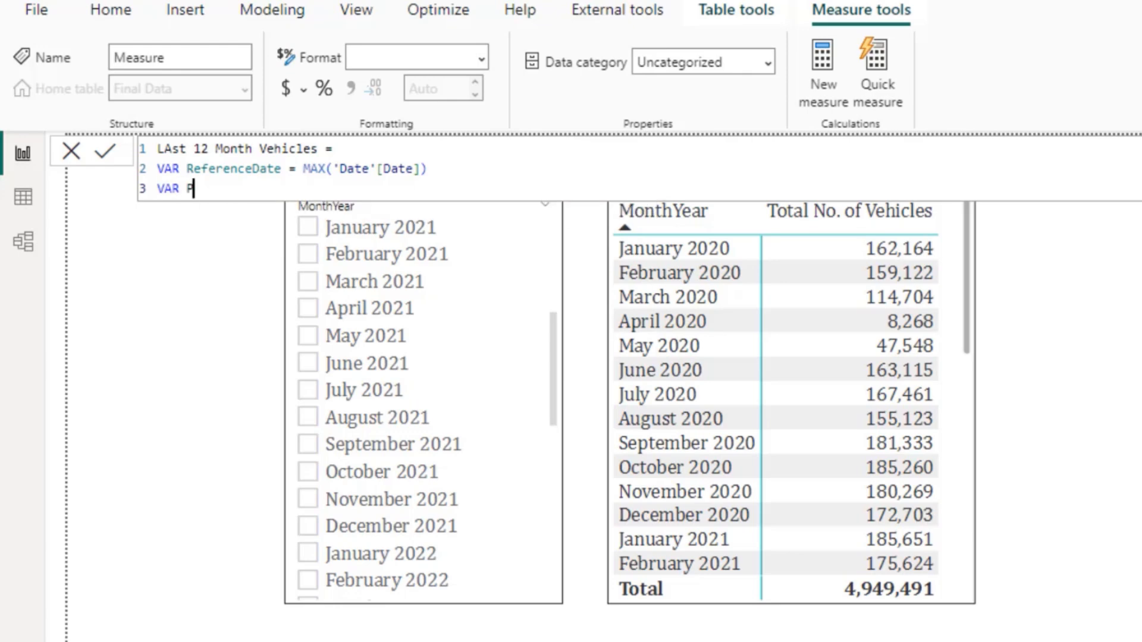
type("reviousDa")
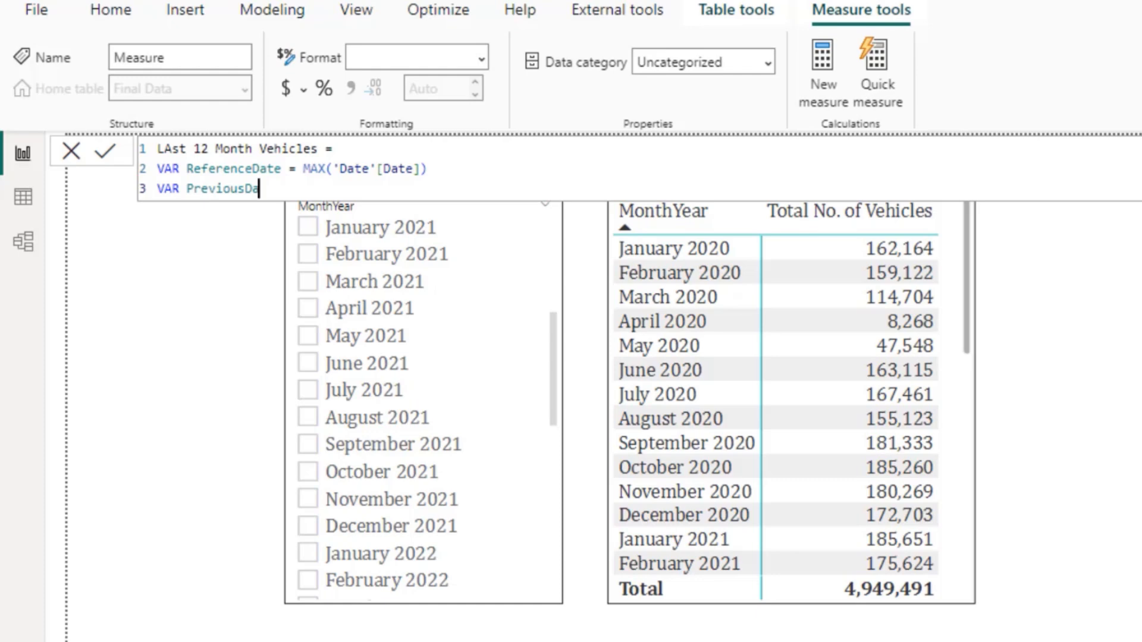
type("tes =")
key("shift+Return")
type("Da")
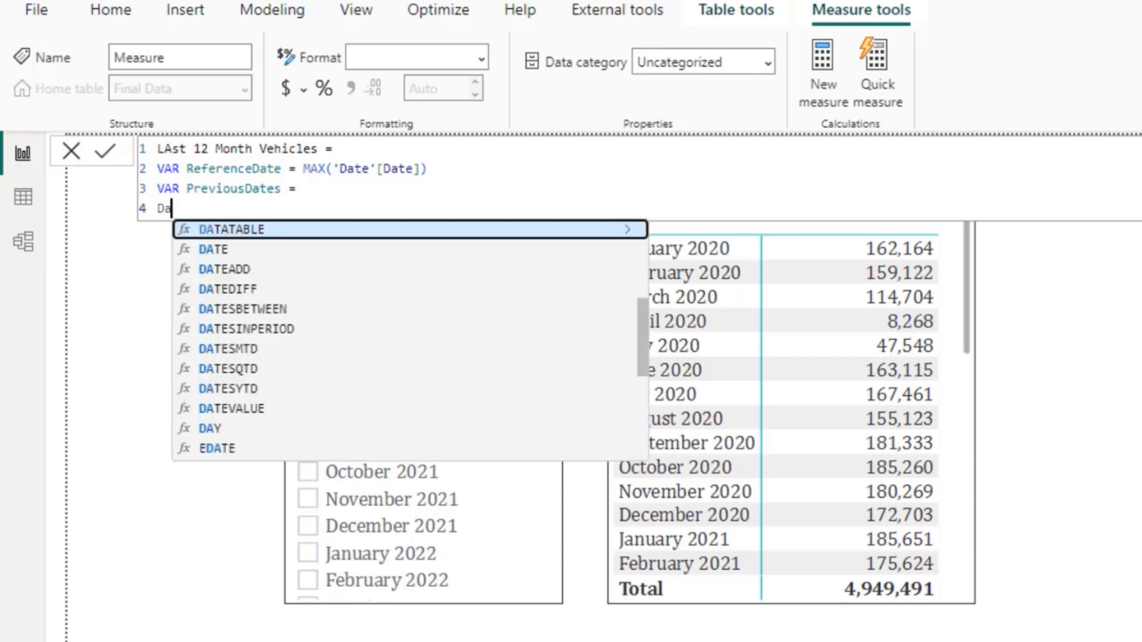
key("BackSpace")
key("BackSpace")
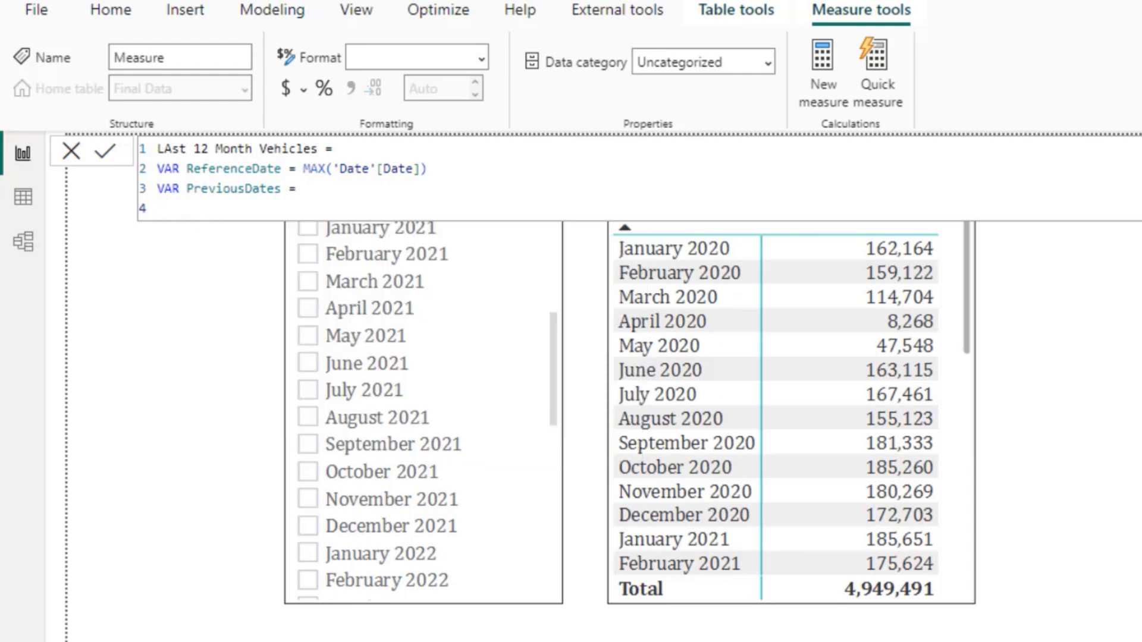
type("Date")
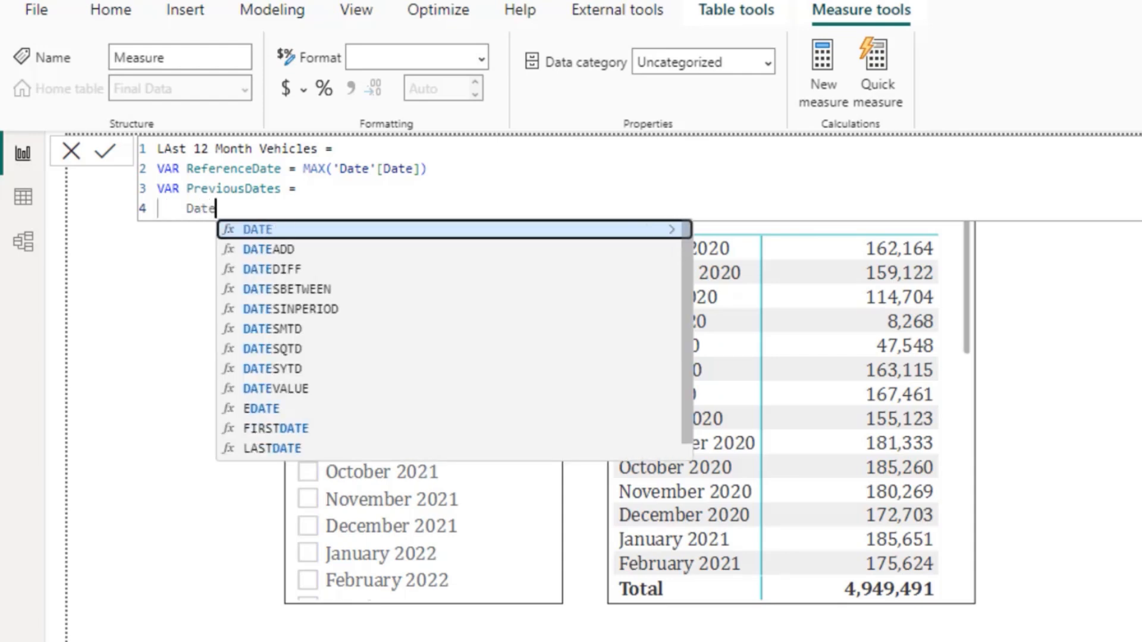
type("s")
key("Down")
key("Tab")
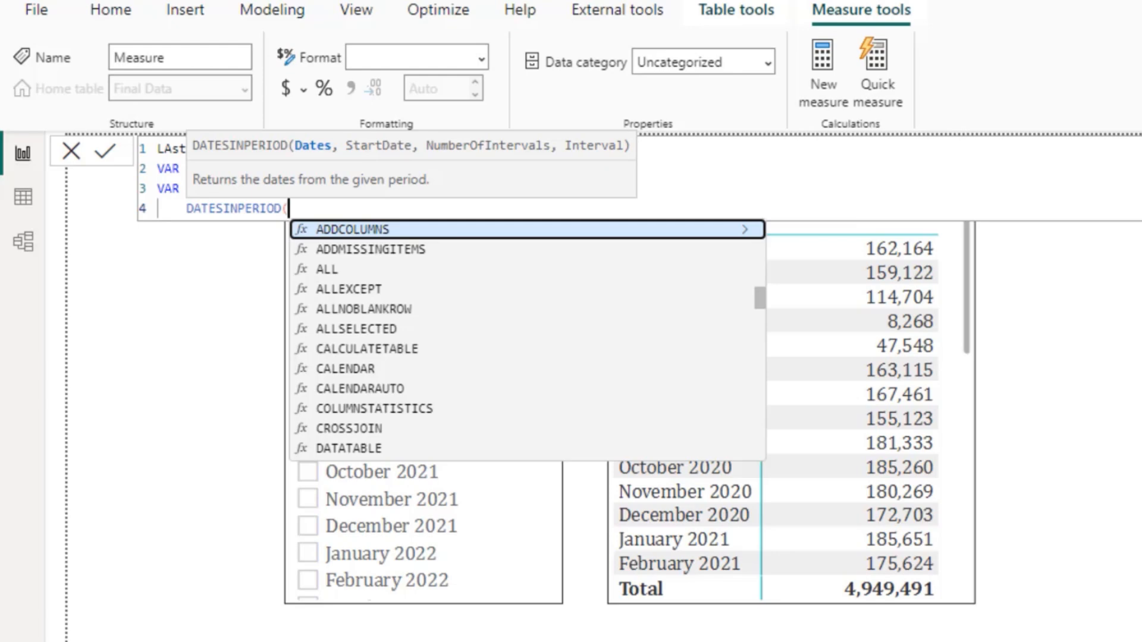
key("shift+Return")
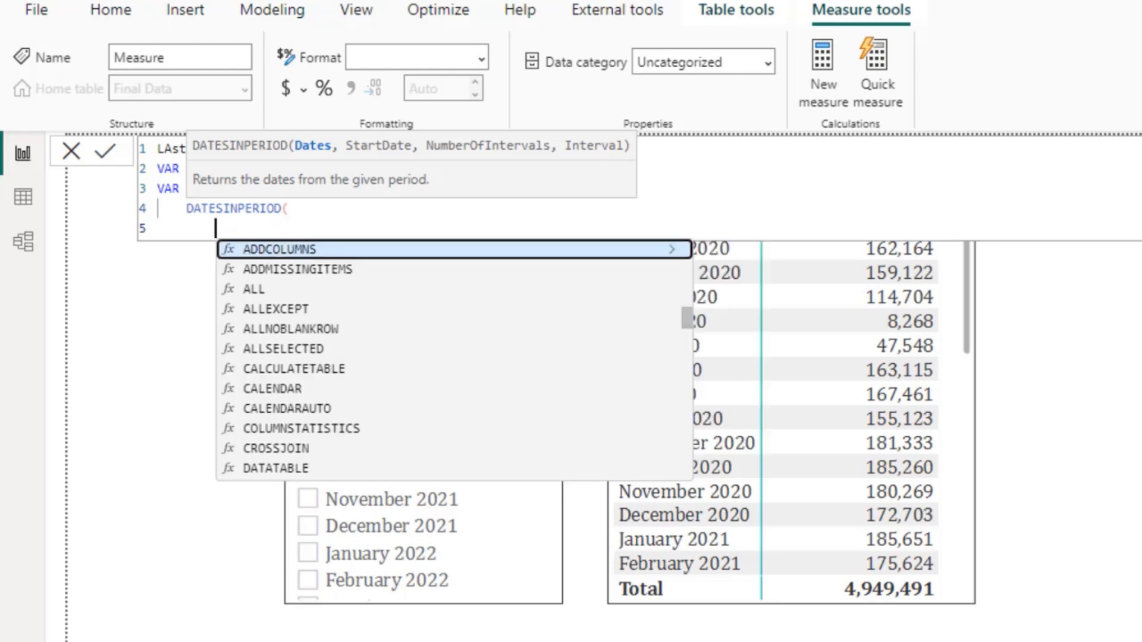
key("Tab")
key("BackSpace")
key("BackSpace")
key("BackSpace")
key("BackSpace")
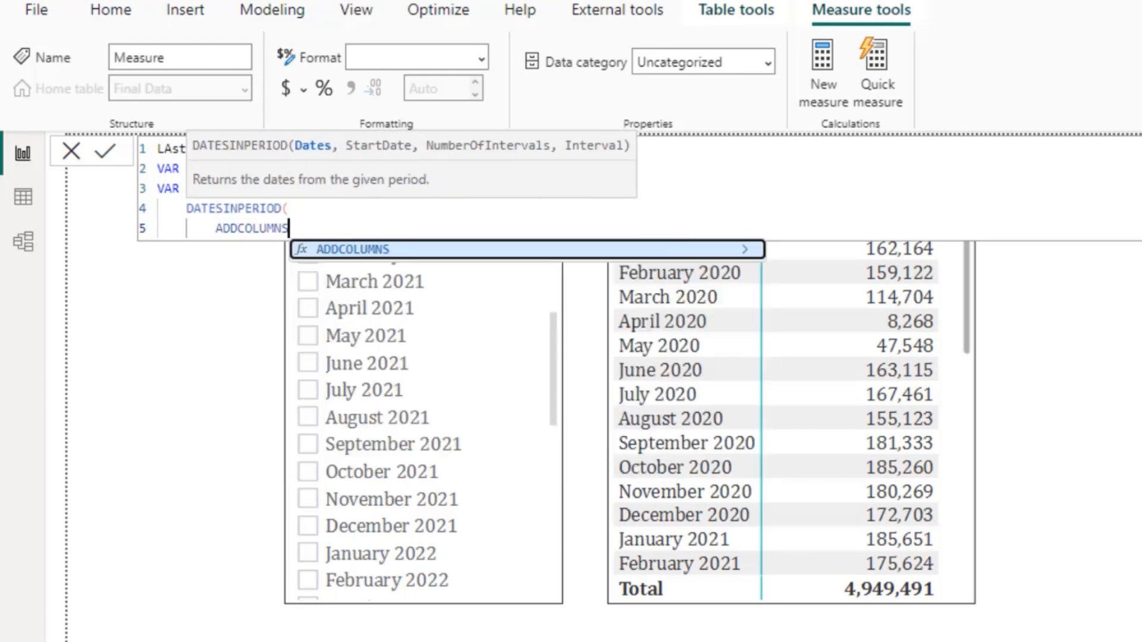
key("BackSpace")
key("BackSpace")
key("BackSpace")
key("BackSpace")
key("BackSpace")
key("BackSpace")
key("BackSpace")
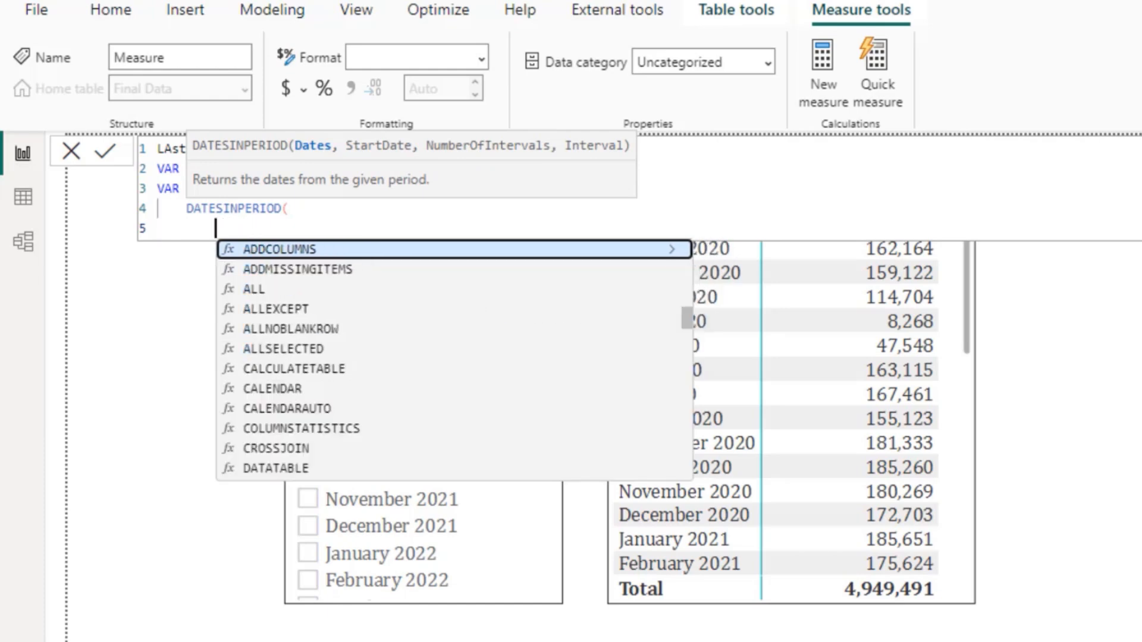
- Enter 'Previous Date'[Date] as the dates argument of DATESINPERIOD
type("Prebi")
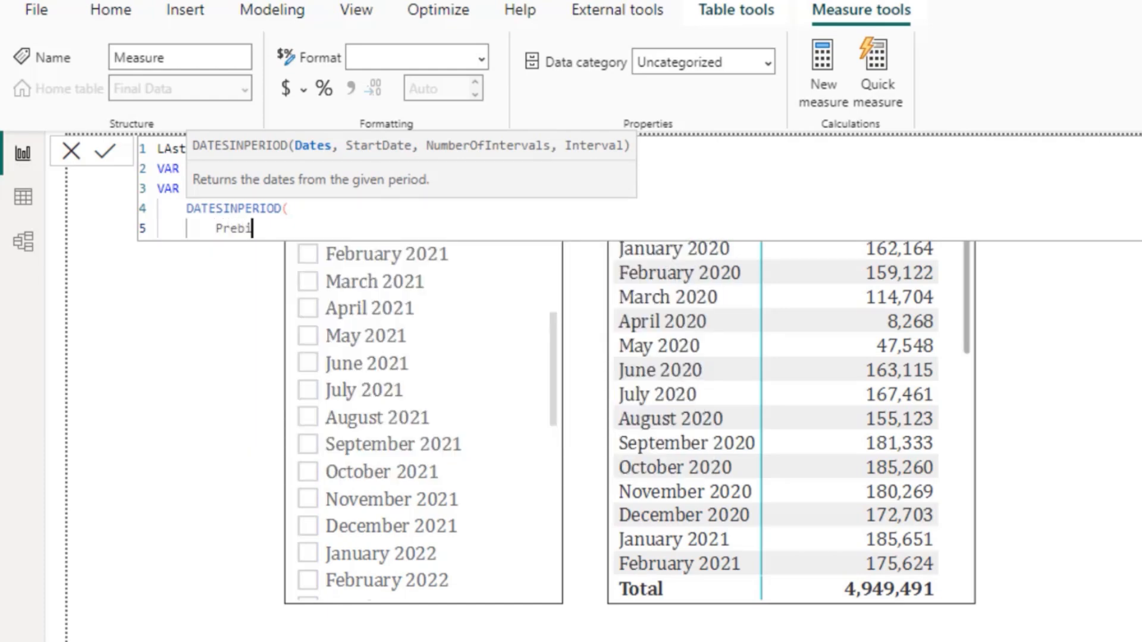
key("BackSpace")
key("BackSpace")
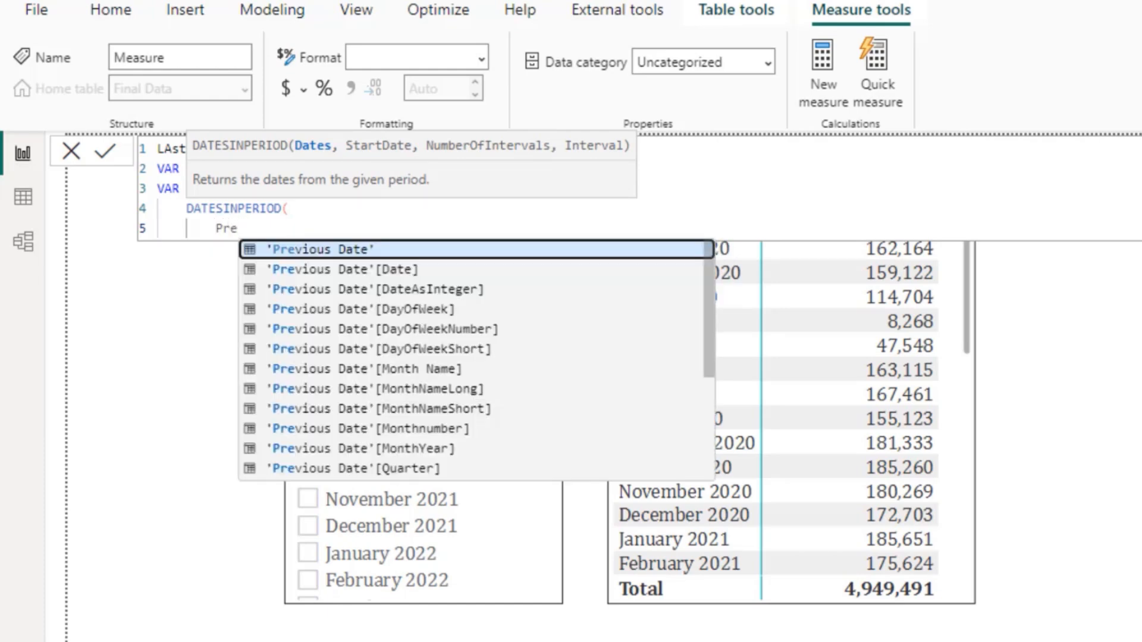
key("Down")
key("Tab")
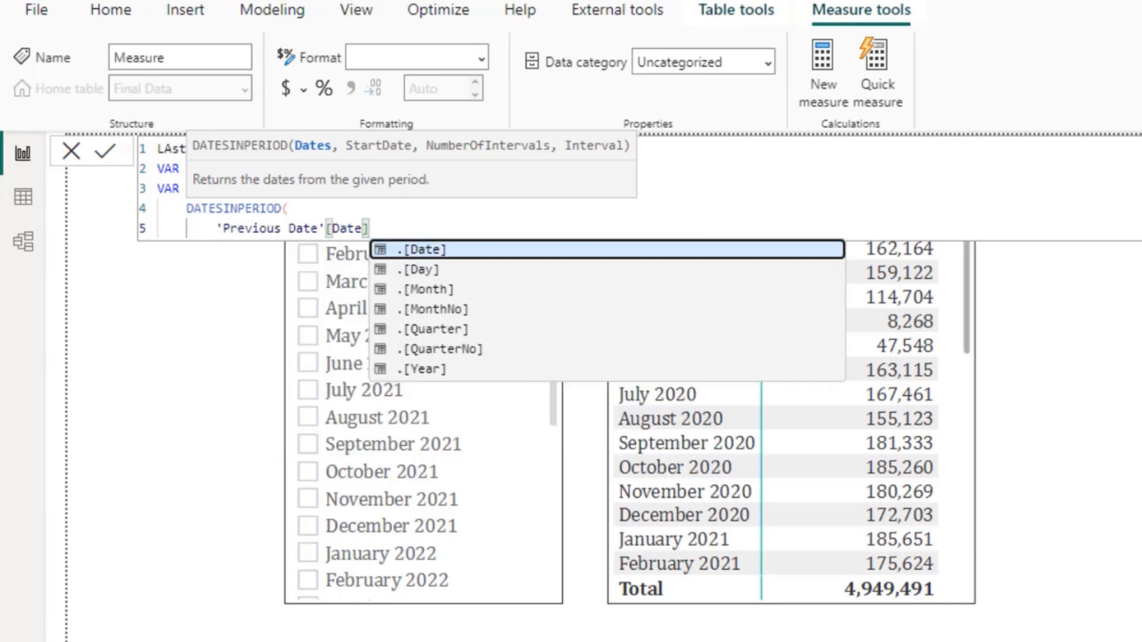
type(",")
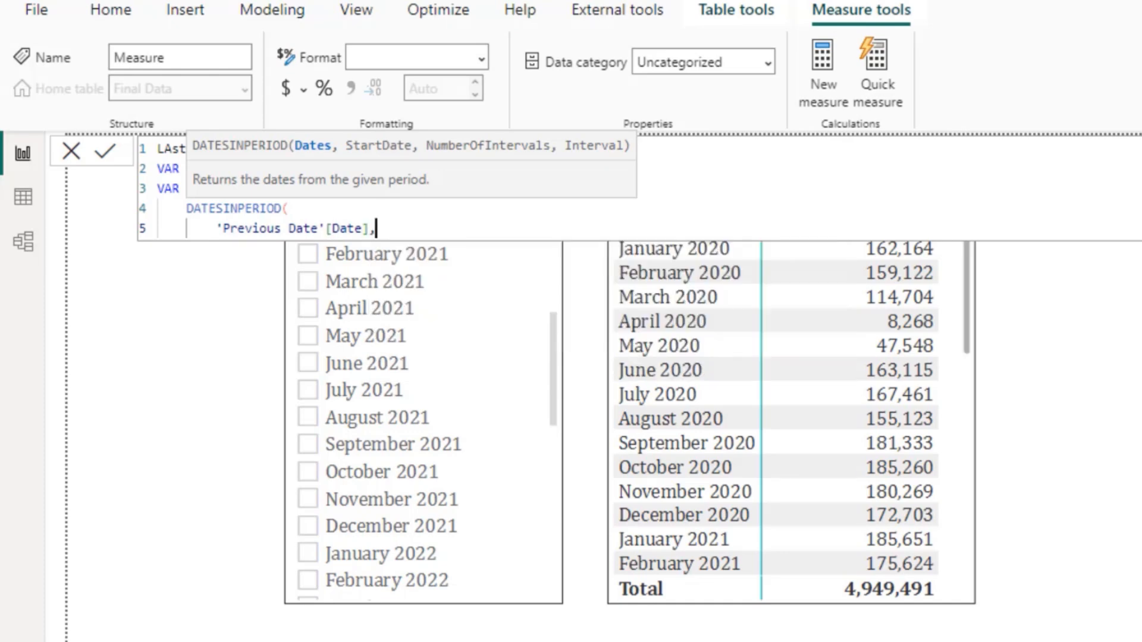
- Add the ReferenceDate variable on a new line as the start date argument of DATESINPERIOD
key("shift+Return")
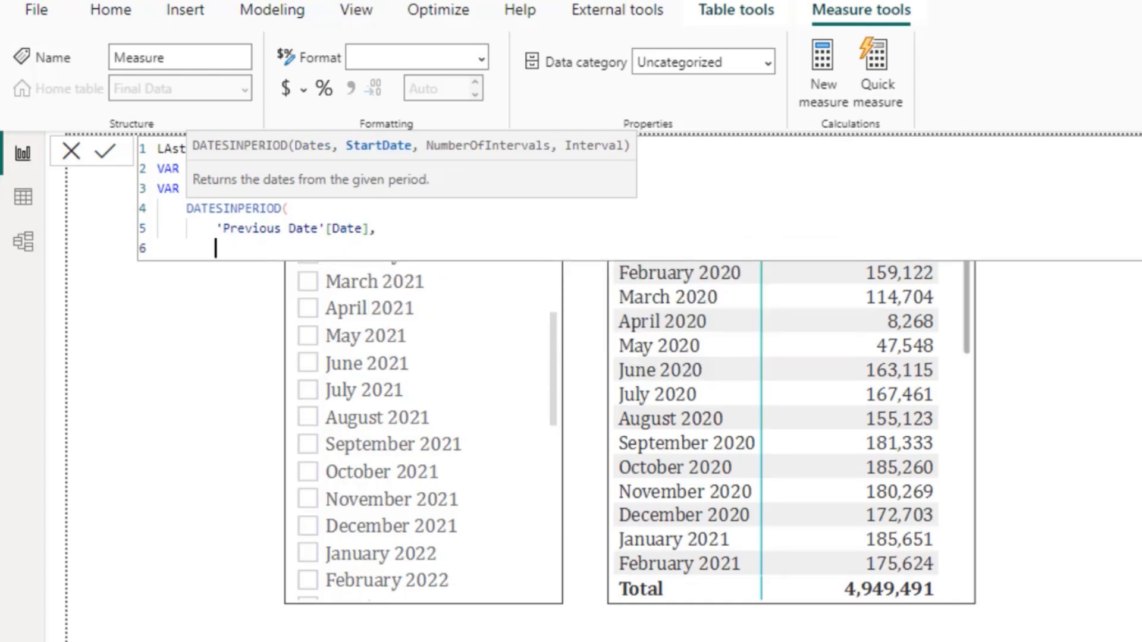
type("RRe")
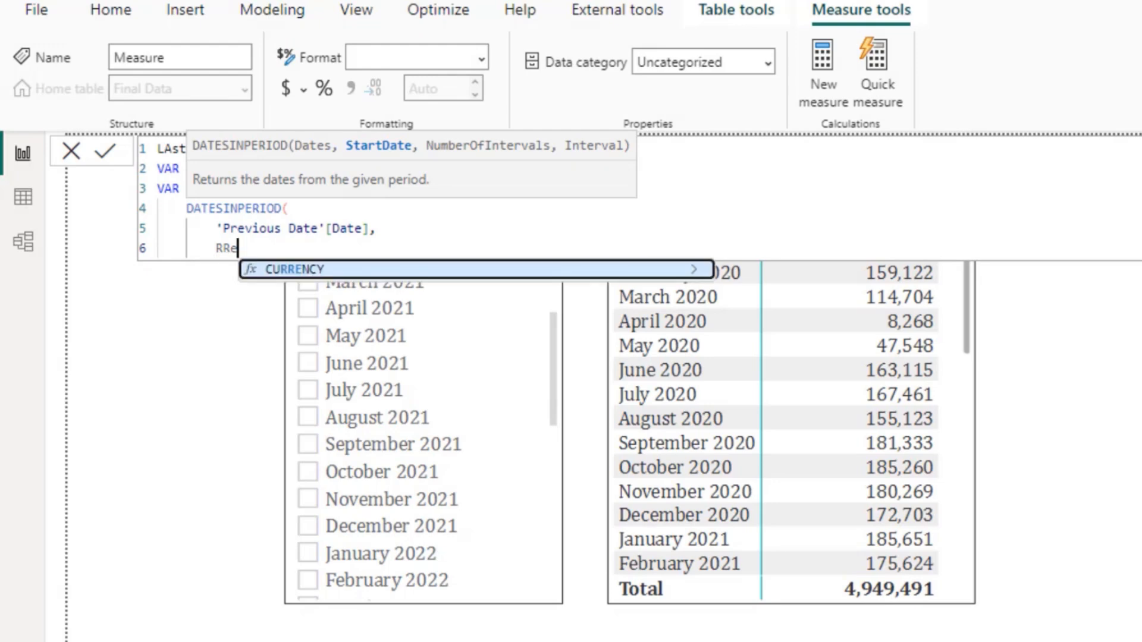
key("BackSpace")
key("BackSpace")
type("e")
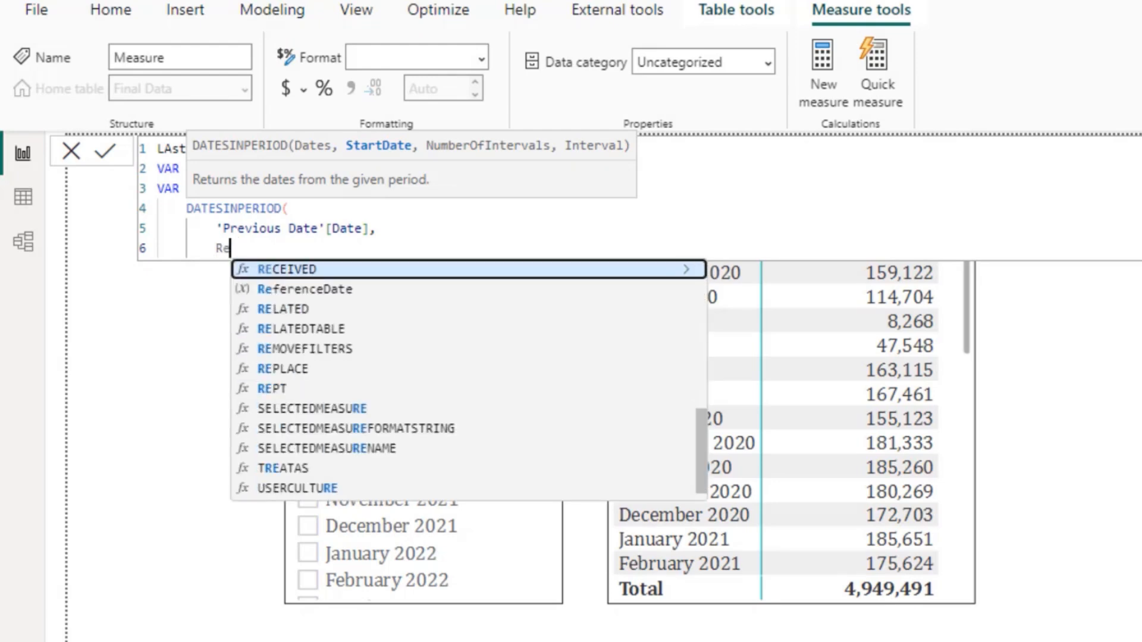
key("Down")
key("Tab")
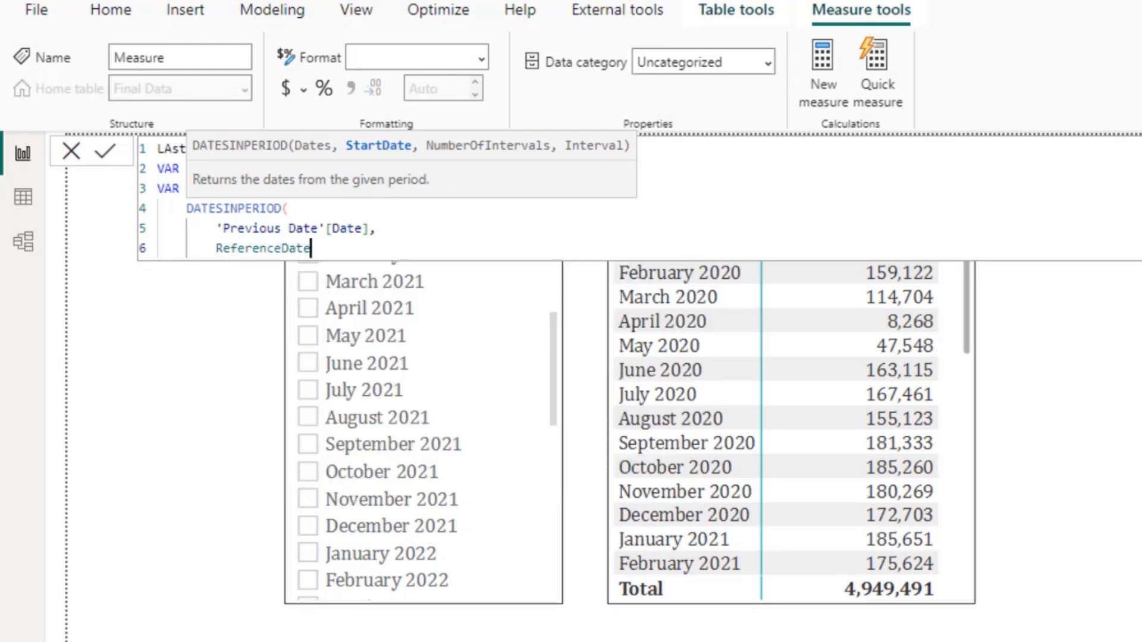
type(",")
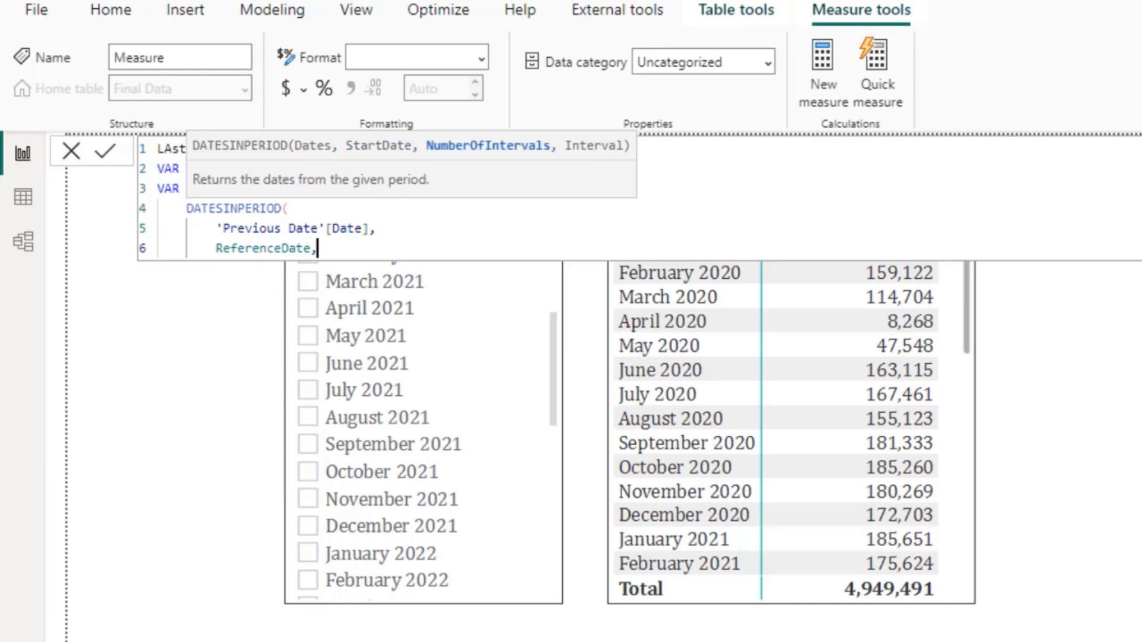
- Set the DATESINPERIOD interval to -12 and MONTH on separate lines, and close the function
key("shift+Return")
type("-12")
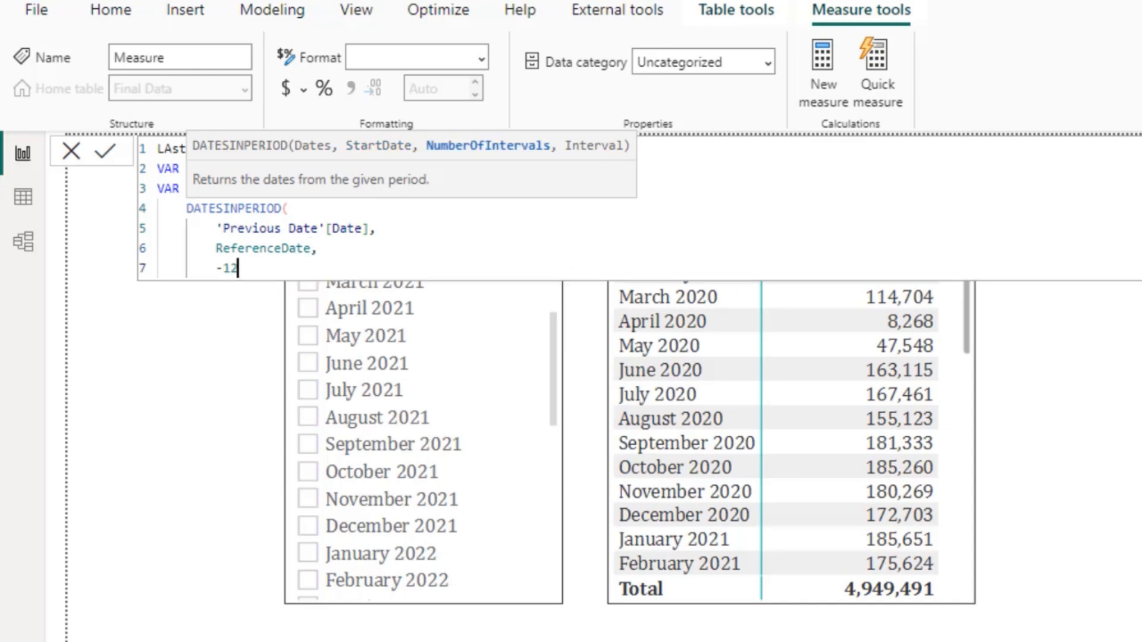
type(",")
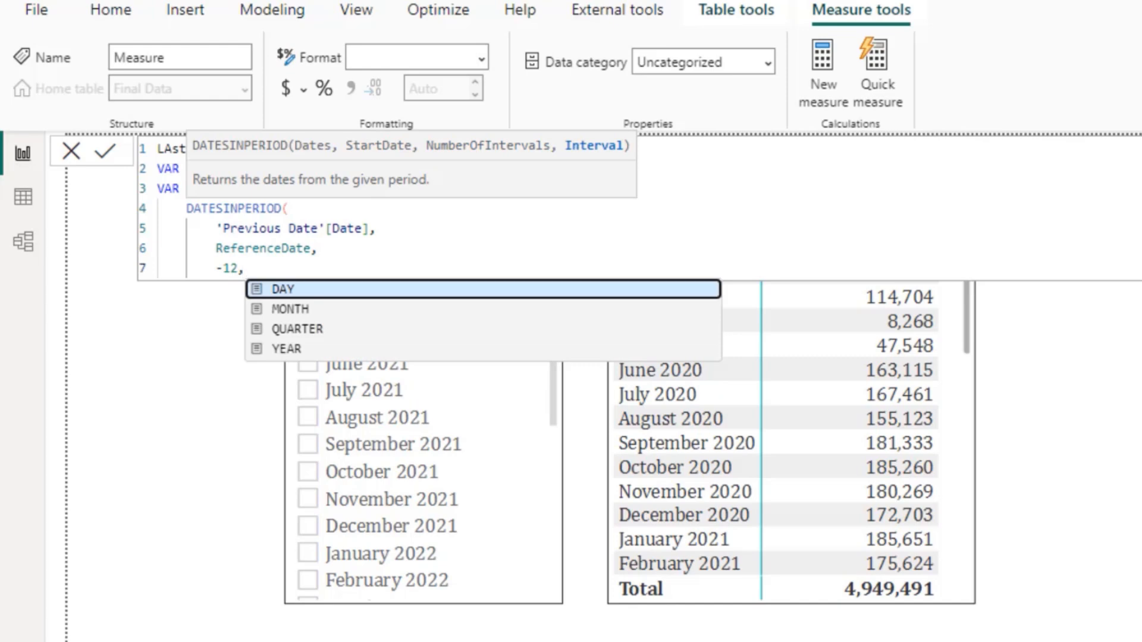
key("shift+Return")
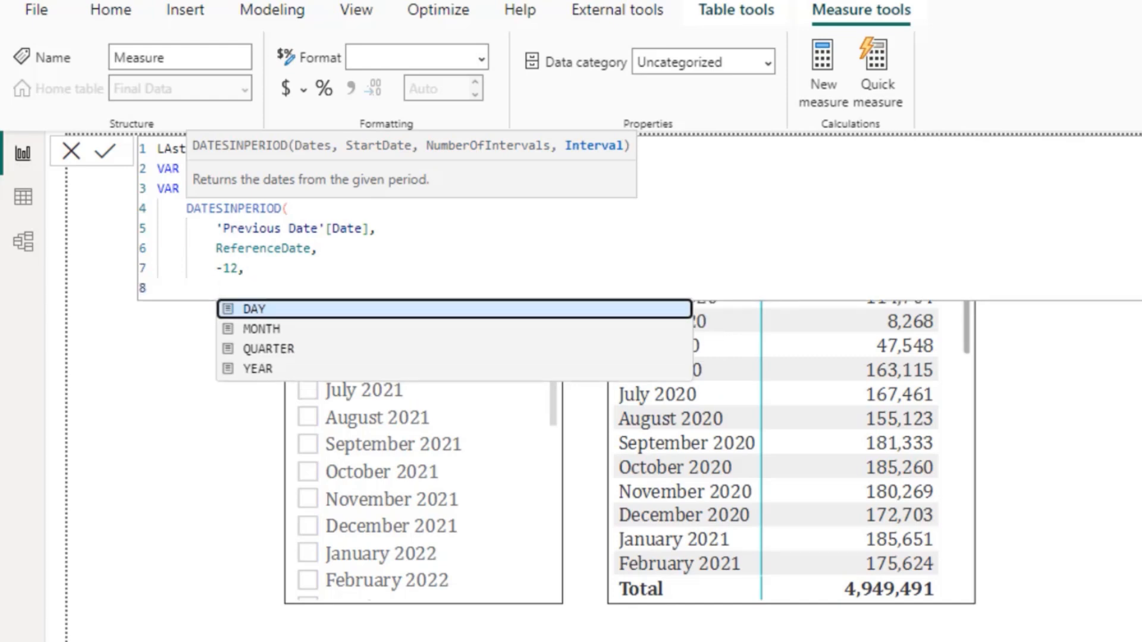
key("Down")
key("Tab")
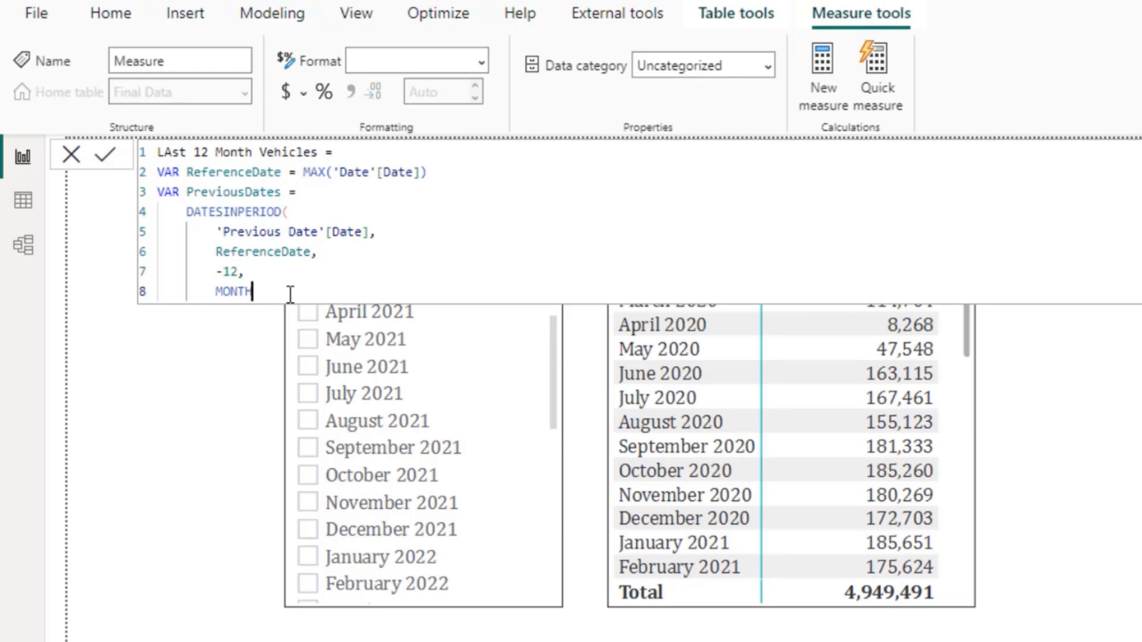
key("shift+Return")
key("BackSpace")
type(")")
- Declare a third variable named Result in the measure, on a new line after the DATESINPERIOD expression
key("shift+Return")
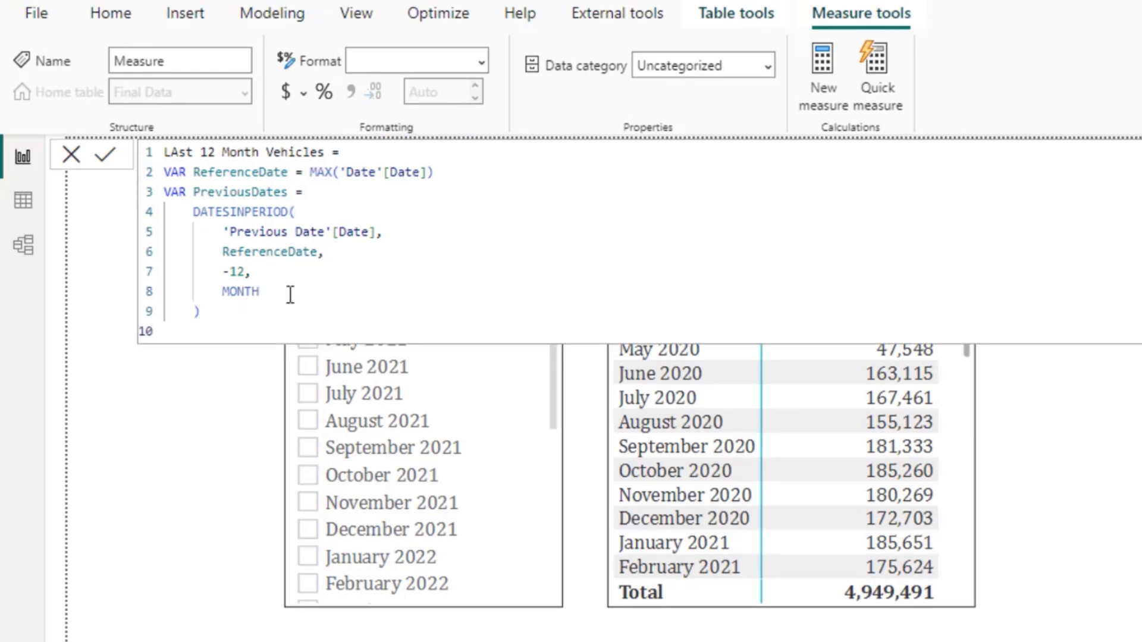
type("VA")
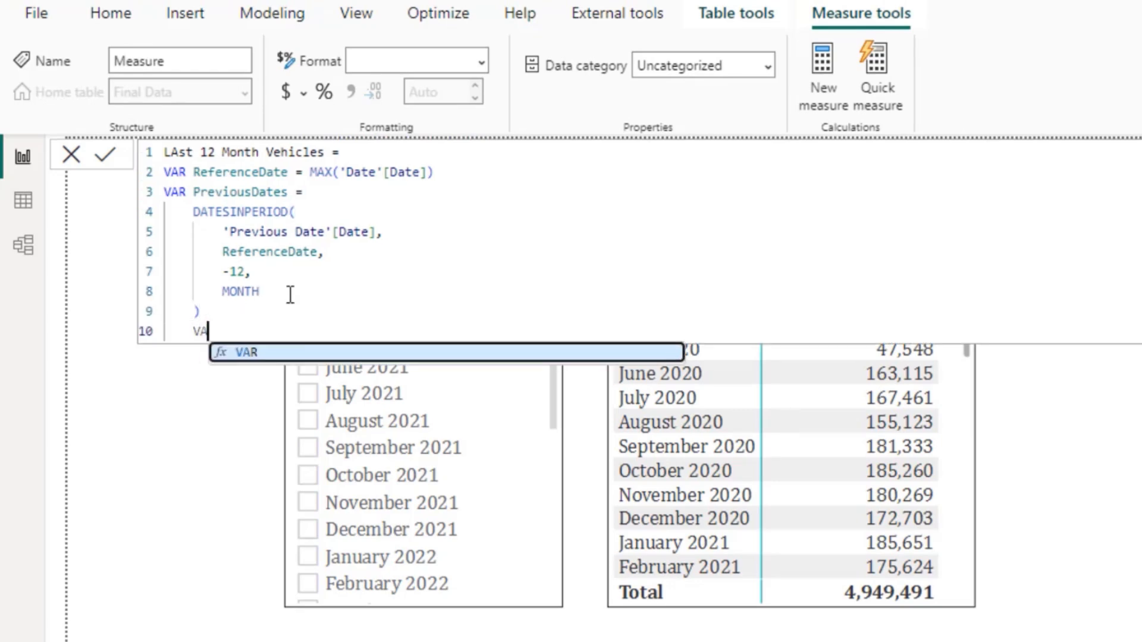
type("R Re")
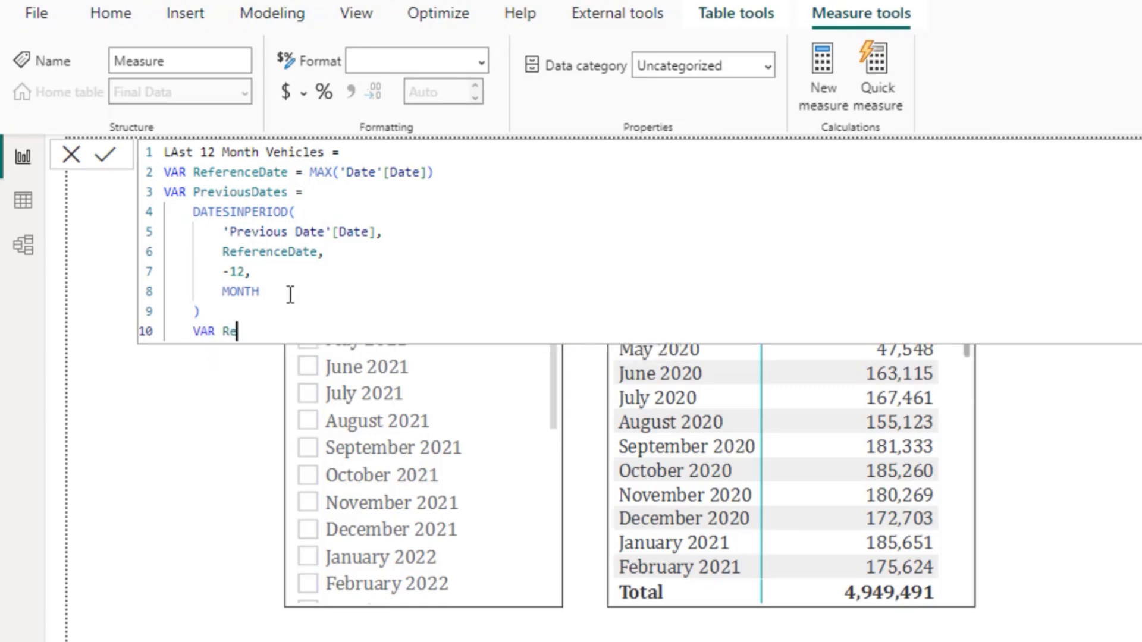
type("sult =")
key("shift+Return")
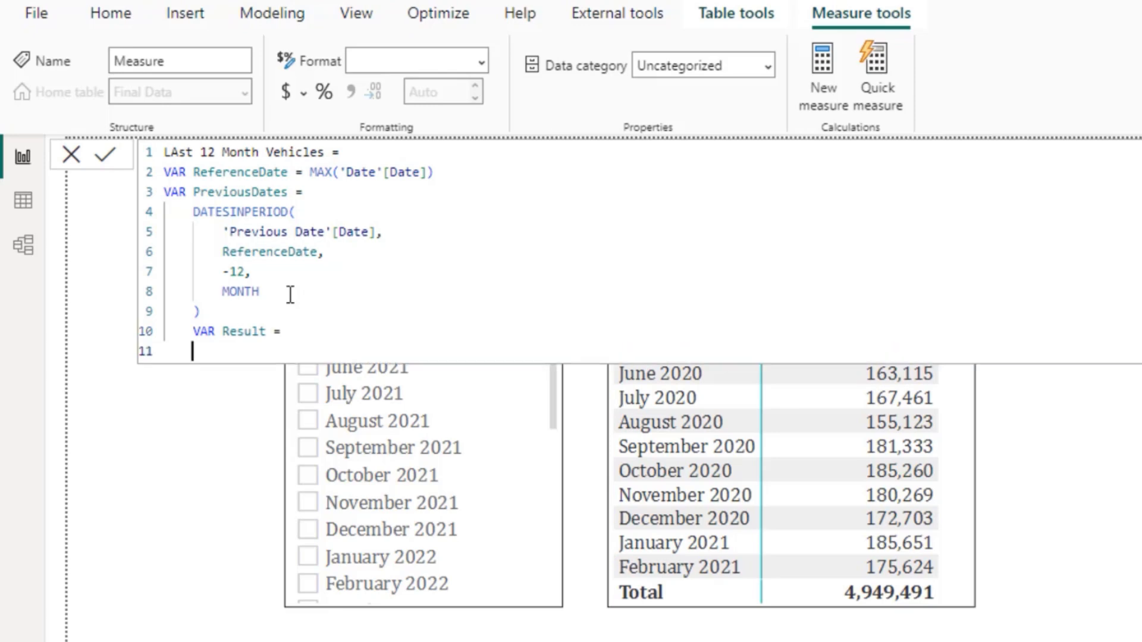
- Start the Result expression with a CALCULATE function that takes [Total No. of Vehicles] as its first argument
type("CA")
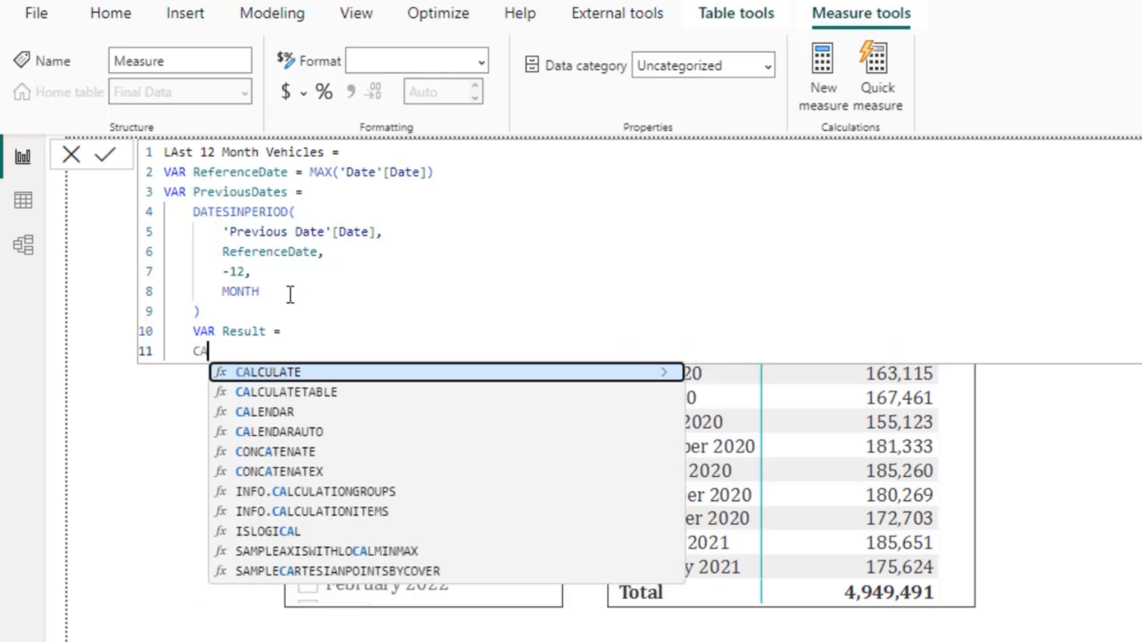
key("Tab")
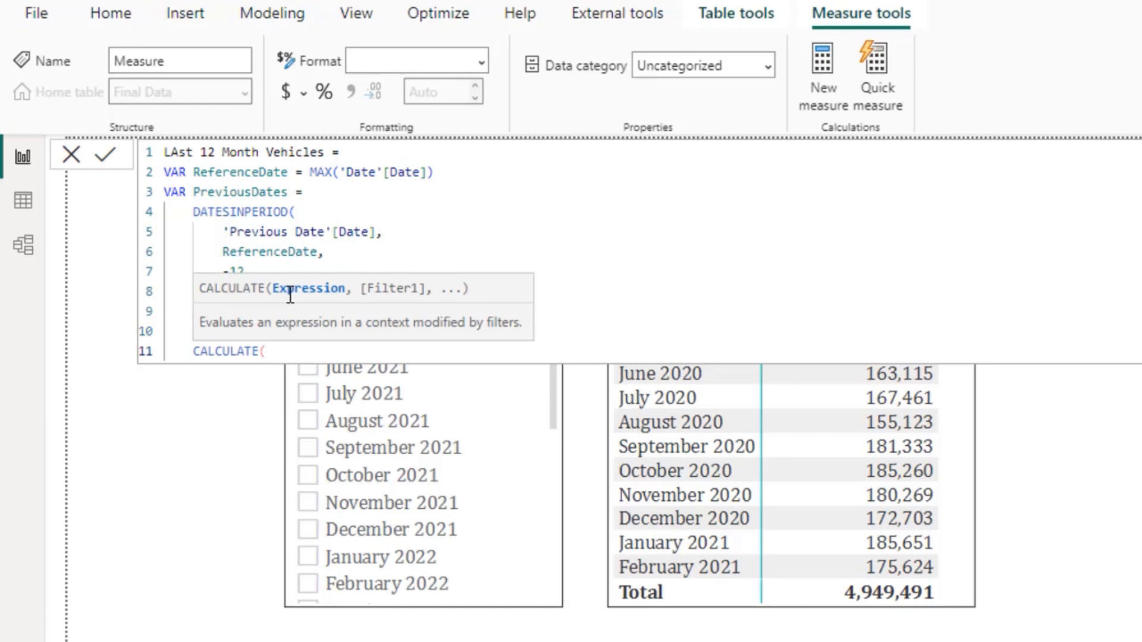
type("Tot")
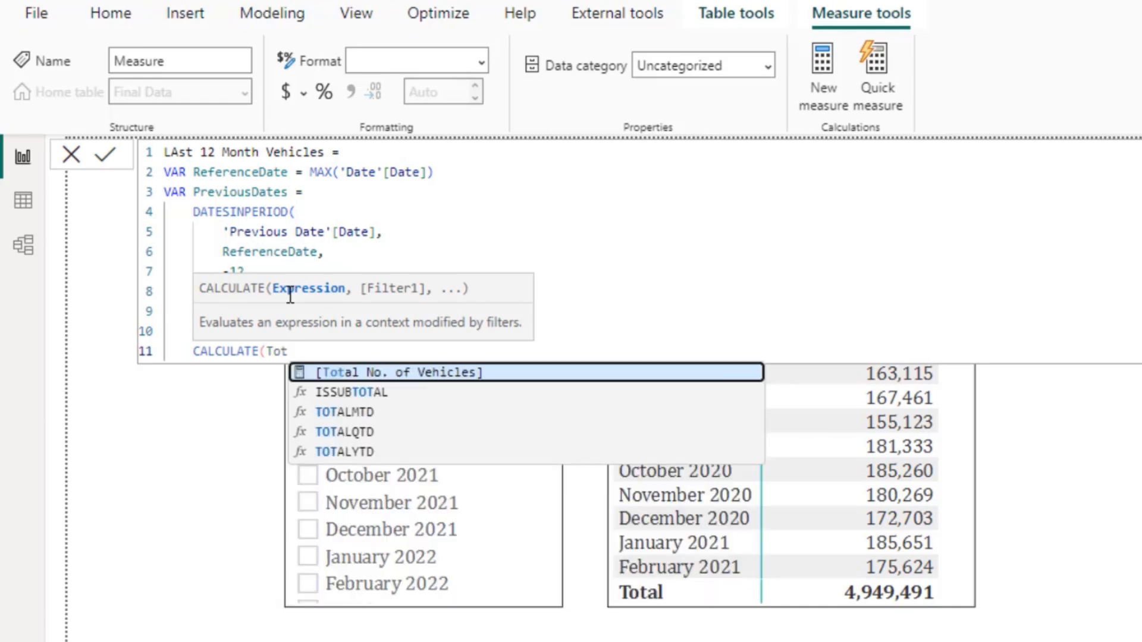
key("Tab")
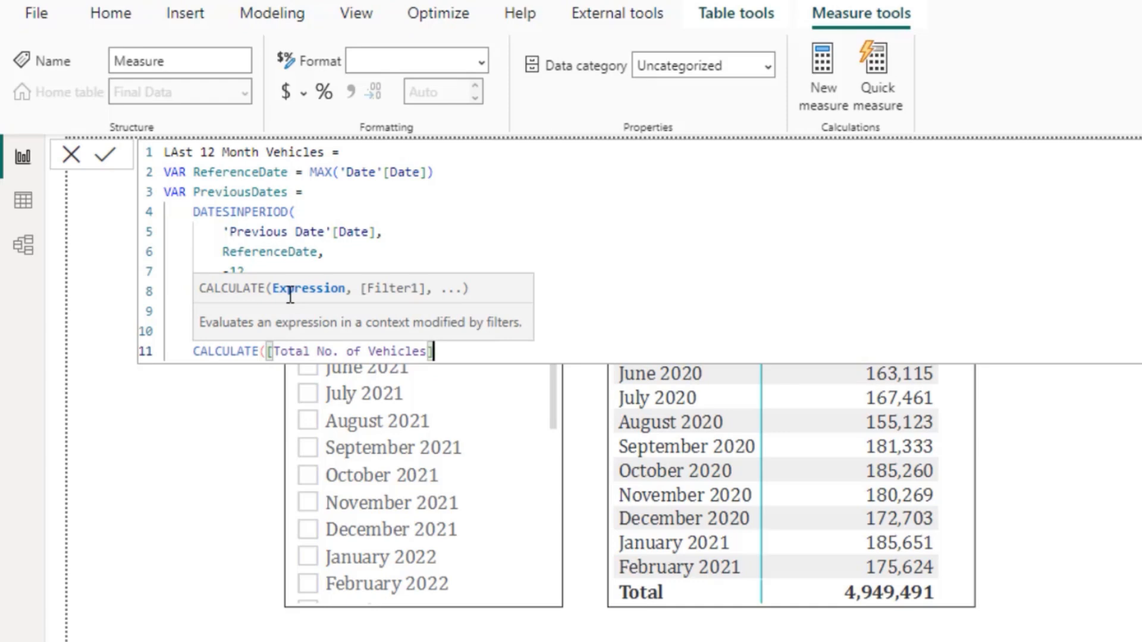
type(",")
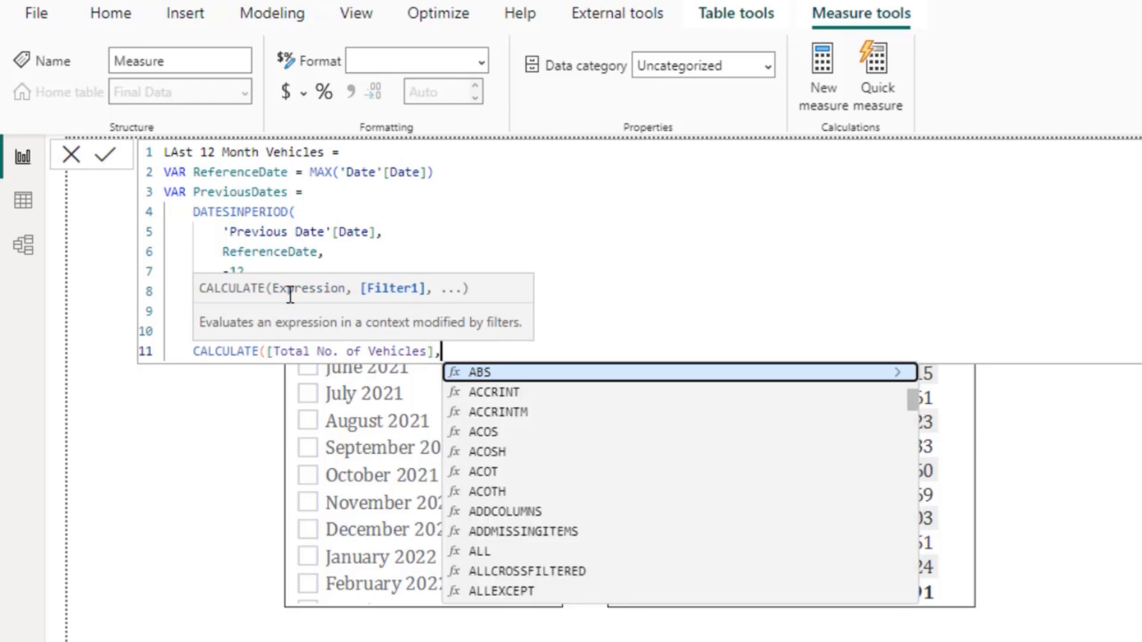
key("shift+Return")
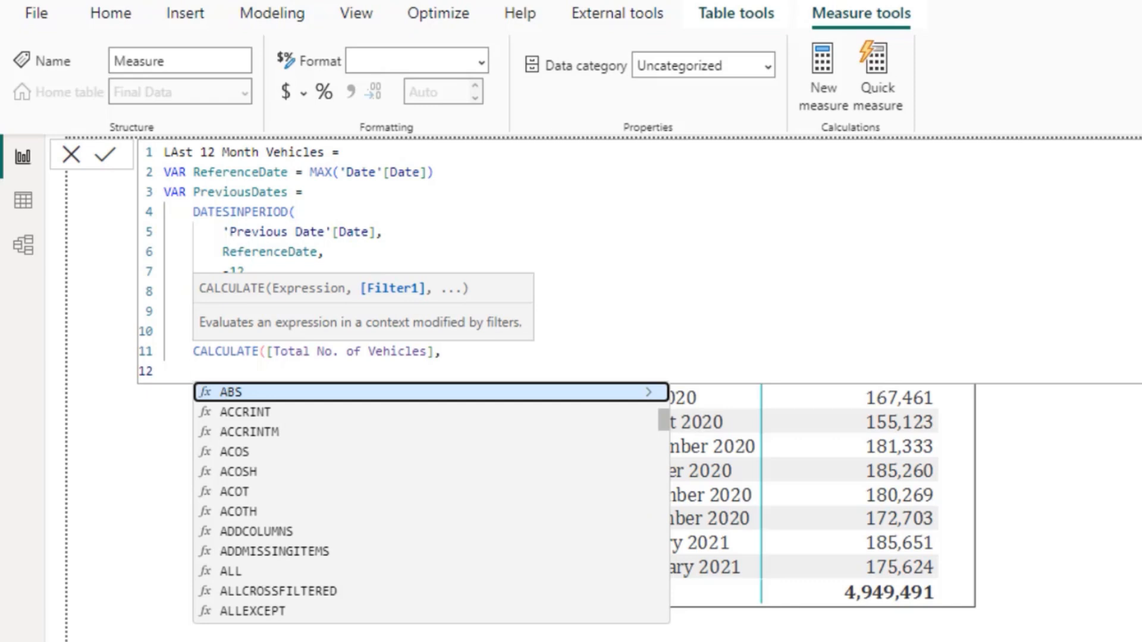
- Add REMOVEFILTERS('Date') on its own line as the first filter argument of CALCULATE
type("Re")
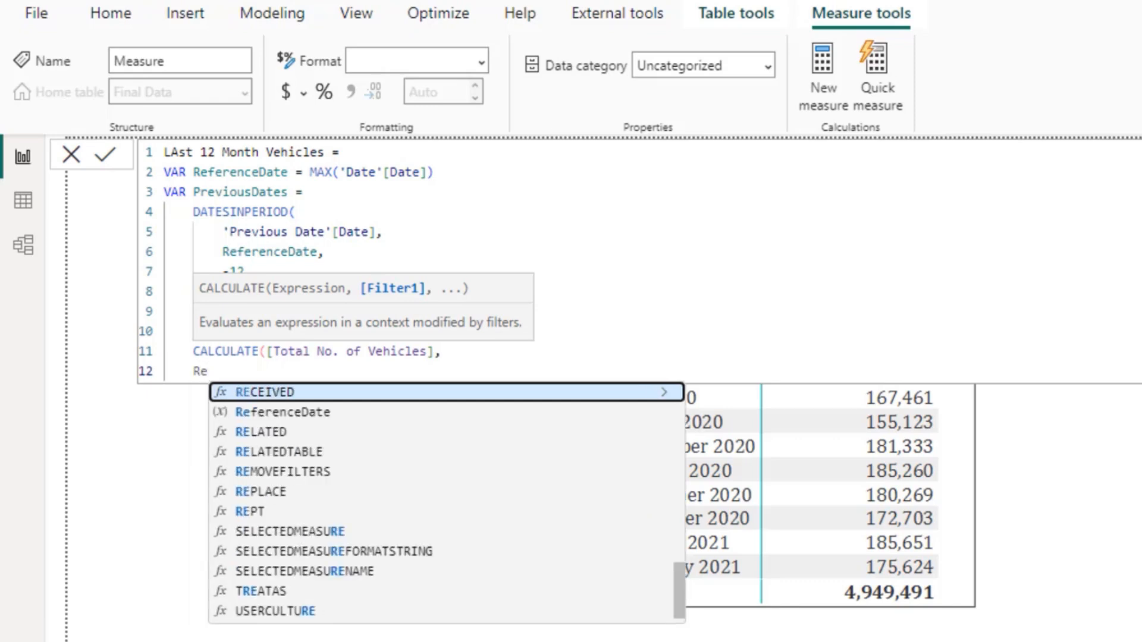
type("mov")
key("Tab")
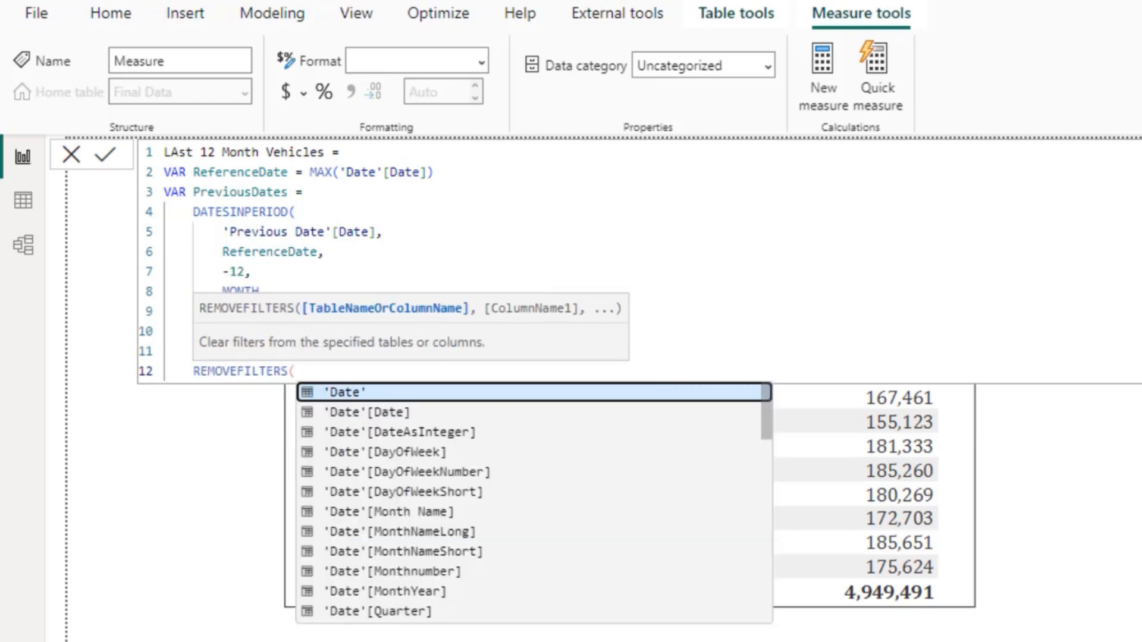
type("D")
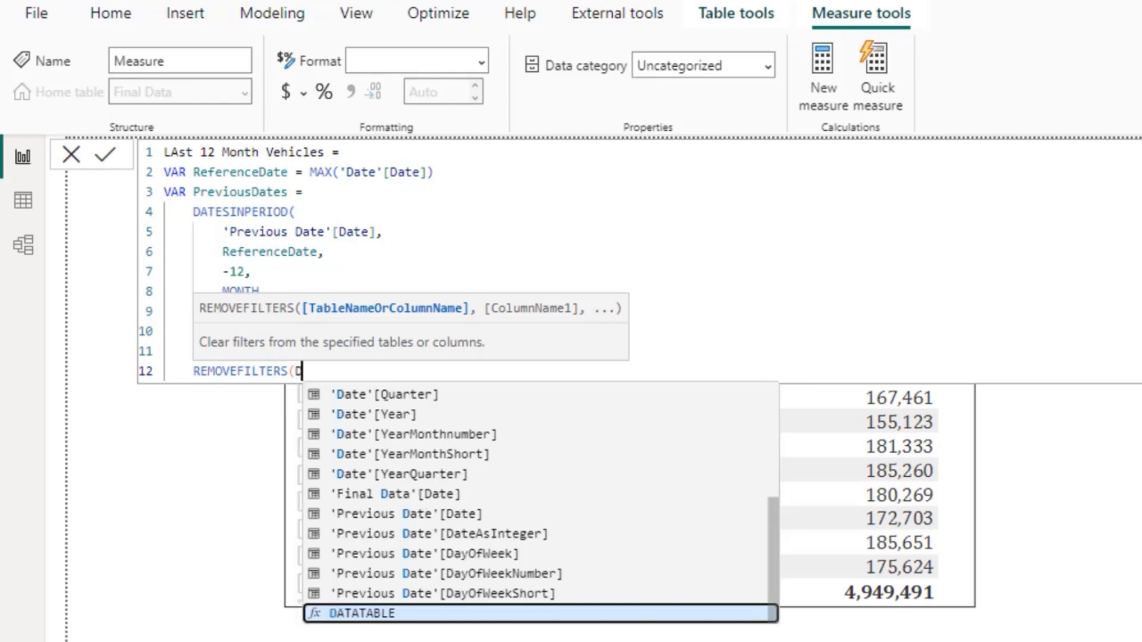
type("ate")
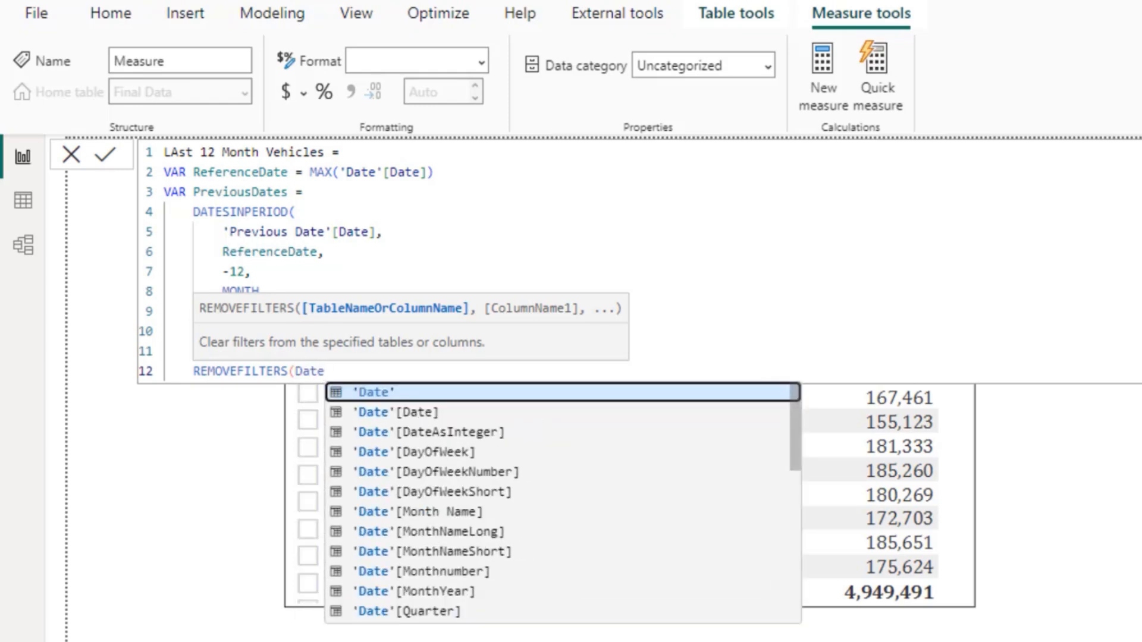
key("Tab")
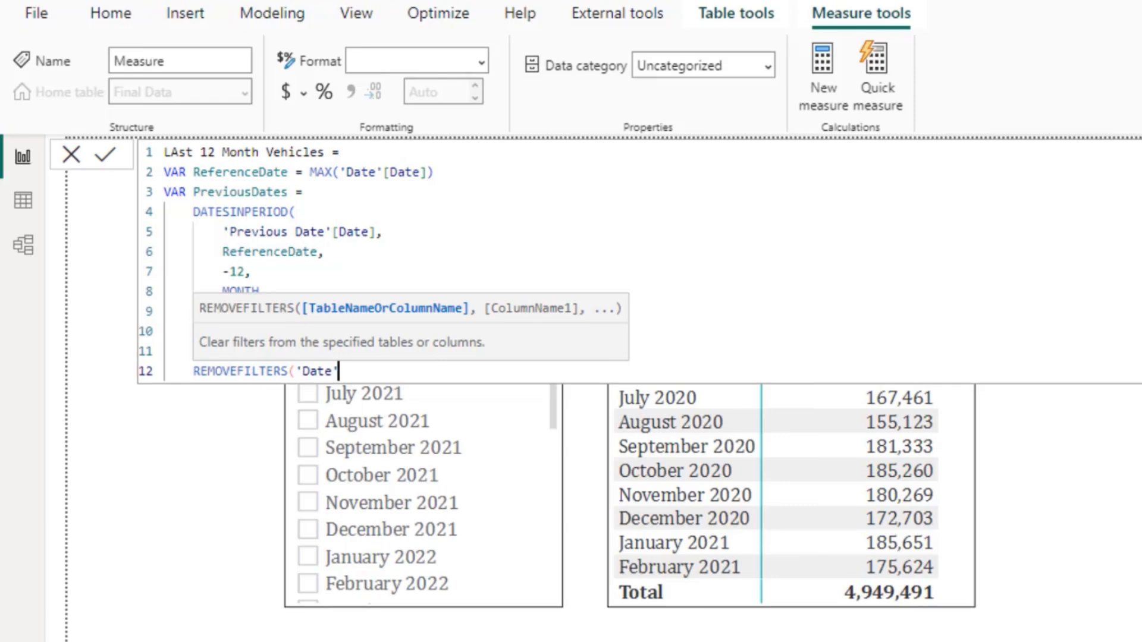
type(")")
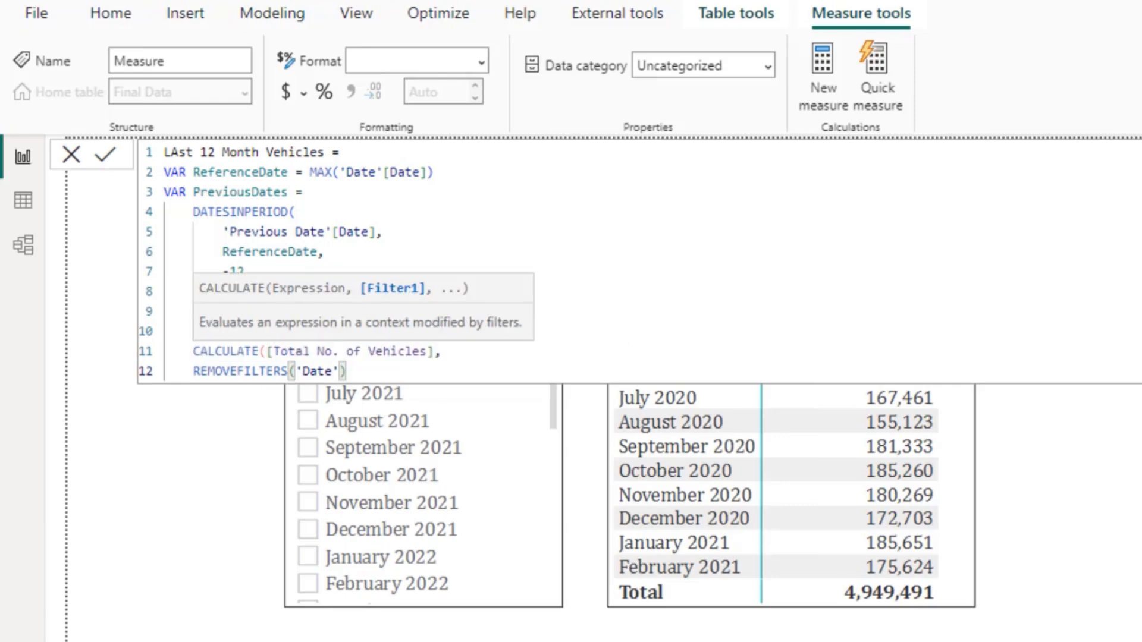
type(",")
key("Return")
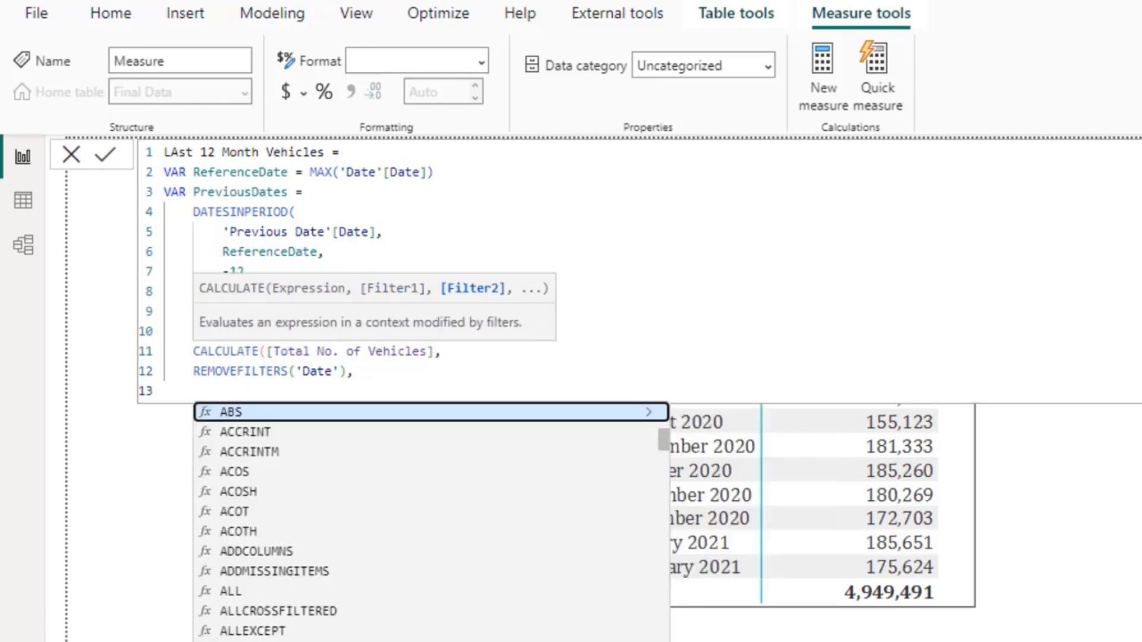
- Add KEEPFILTERS(PreviousDates) on its own line as the second filter argument of CALCULATE
type("Kee")
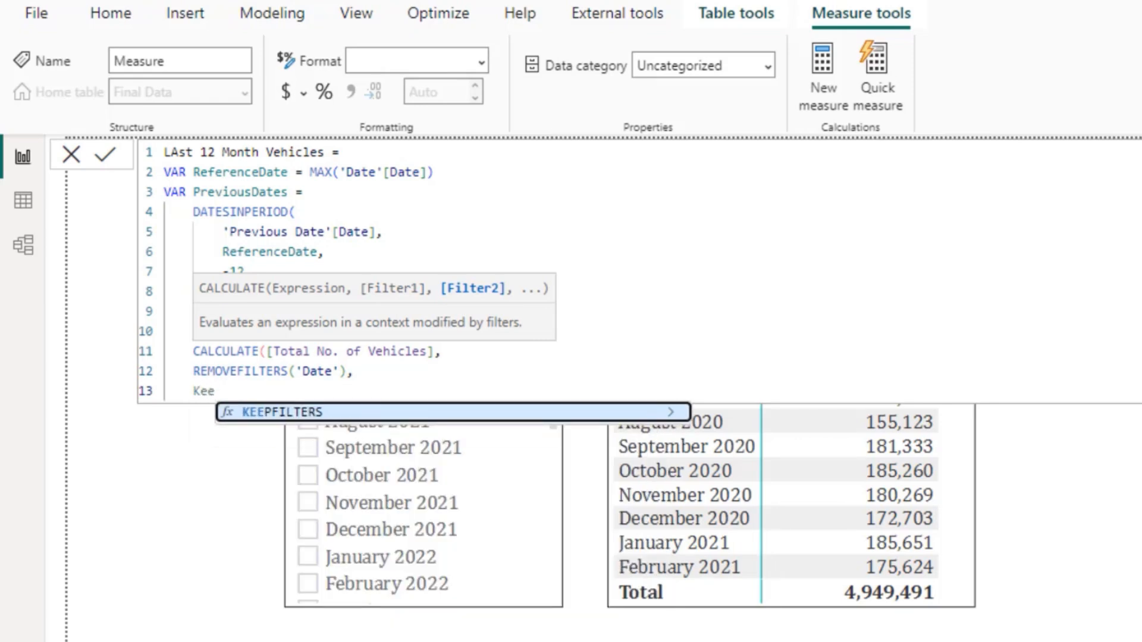
key("Tab")
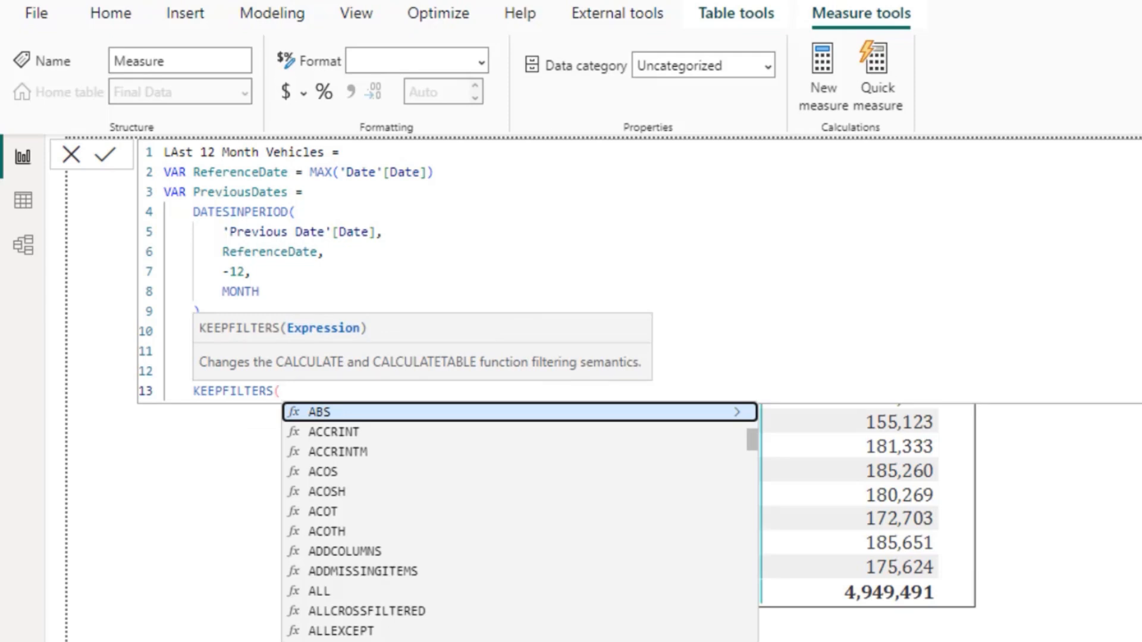
type("Pre")
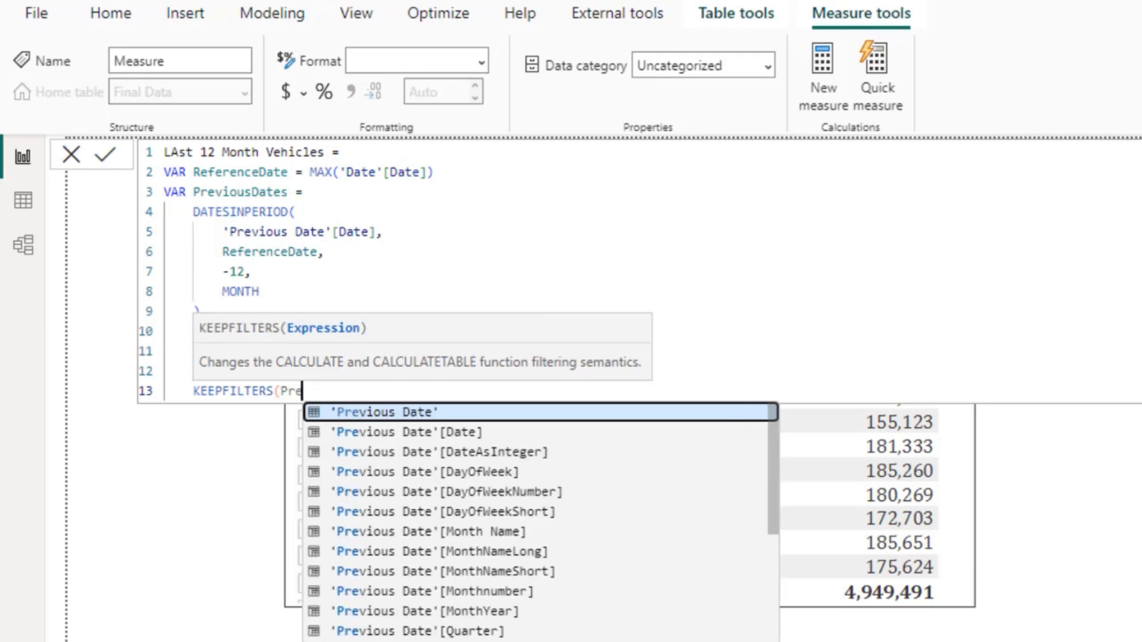
type("v")
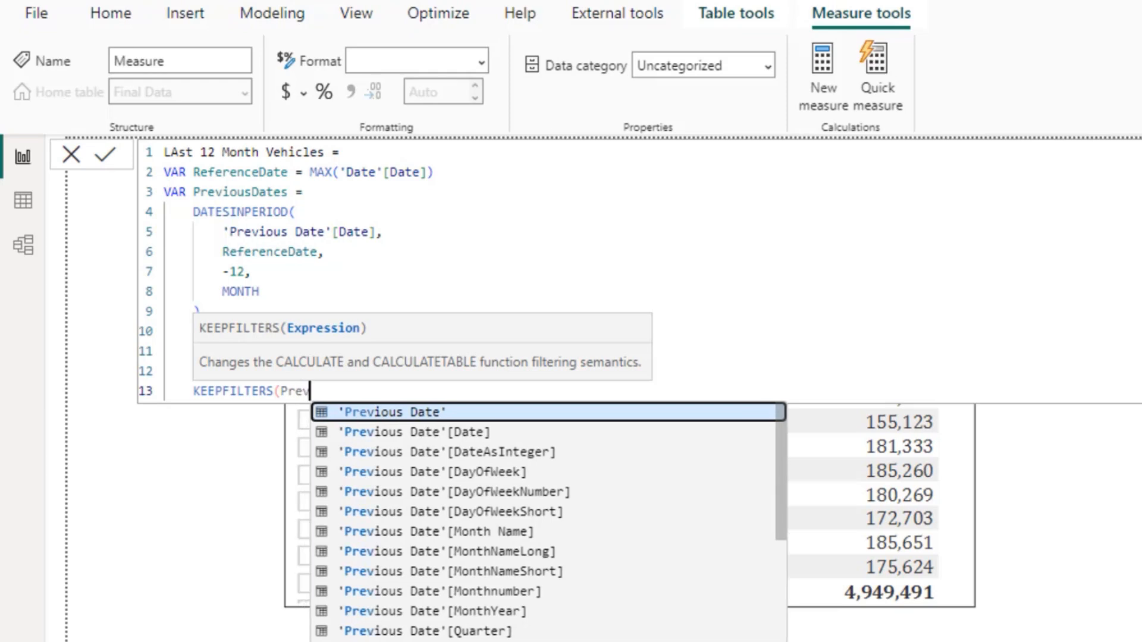
type("ious")
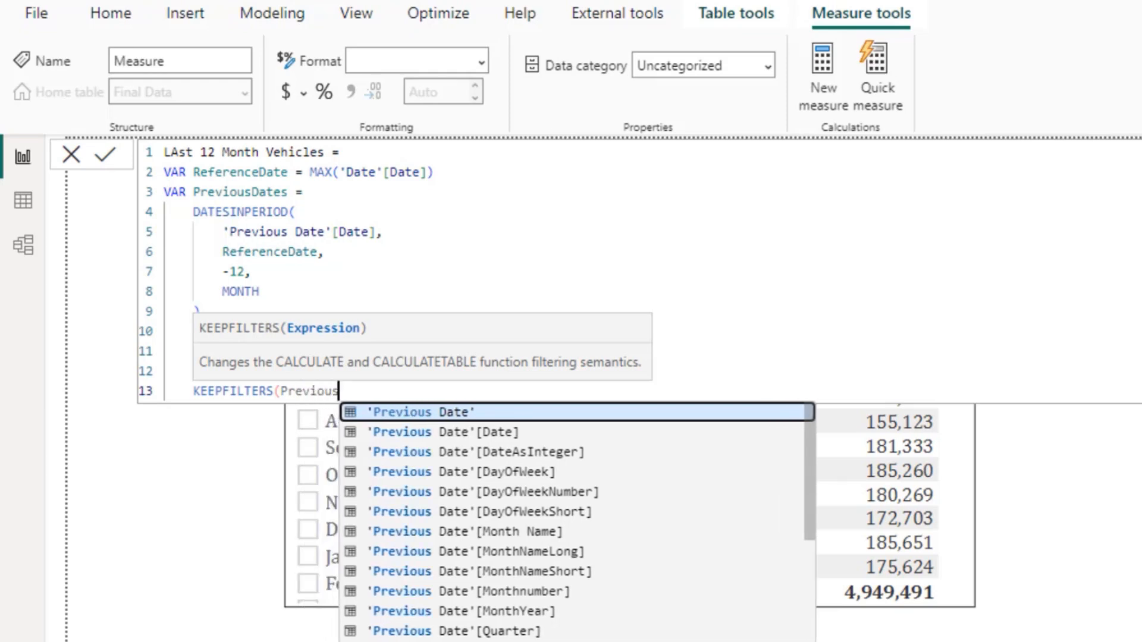
type("D")
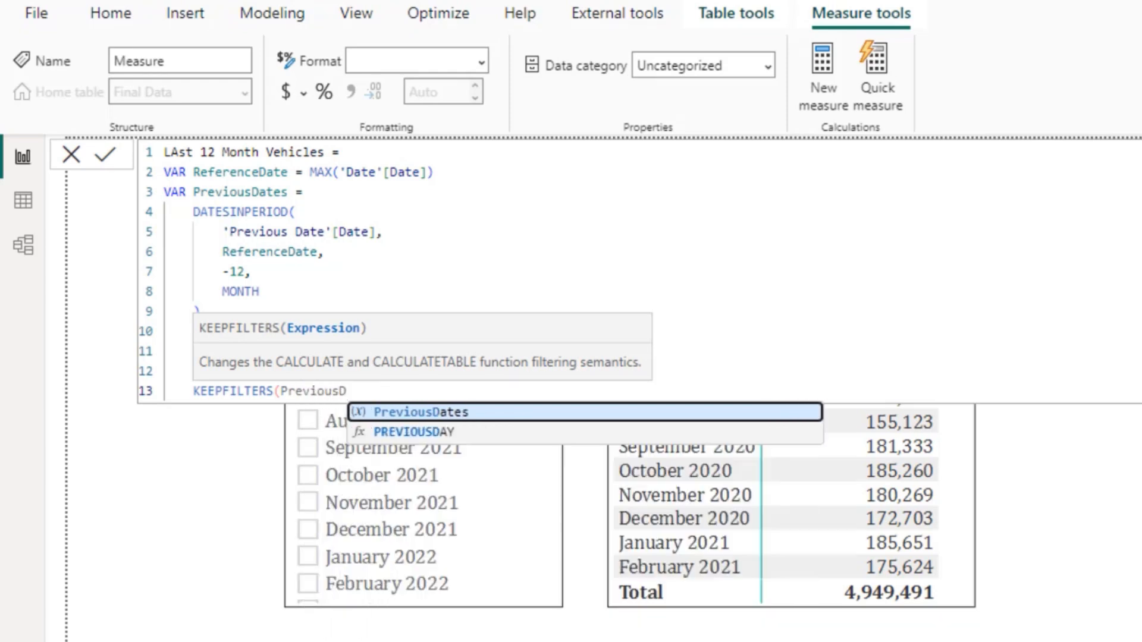
key("Tab")
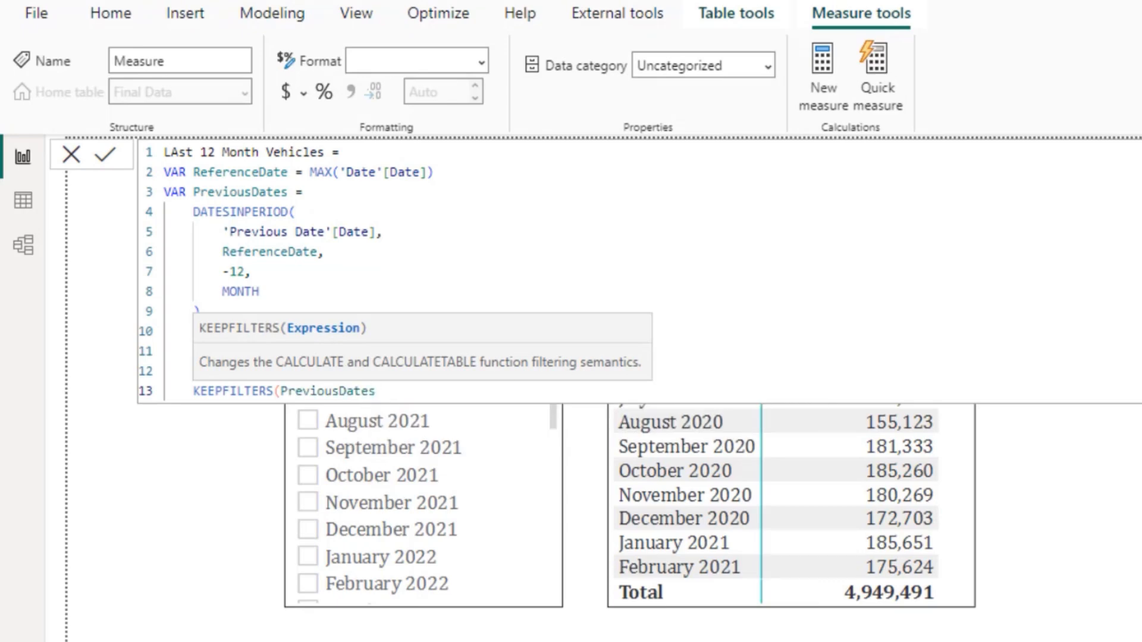
type("),")
key("shift+Return")
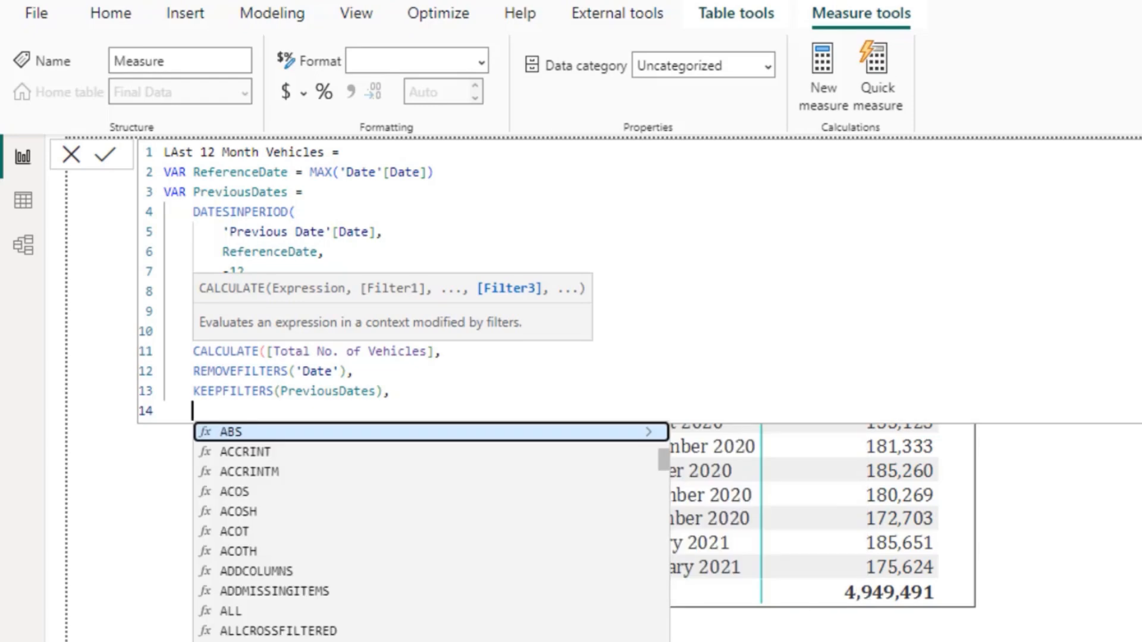
- Add USERELATIONSHIP('Date'[Date],'Previous Date'[Date]) as the third filter argument and close the CALCULATE function on a new line
type("Use")
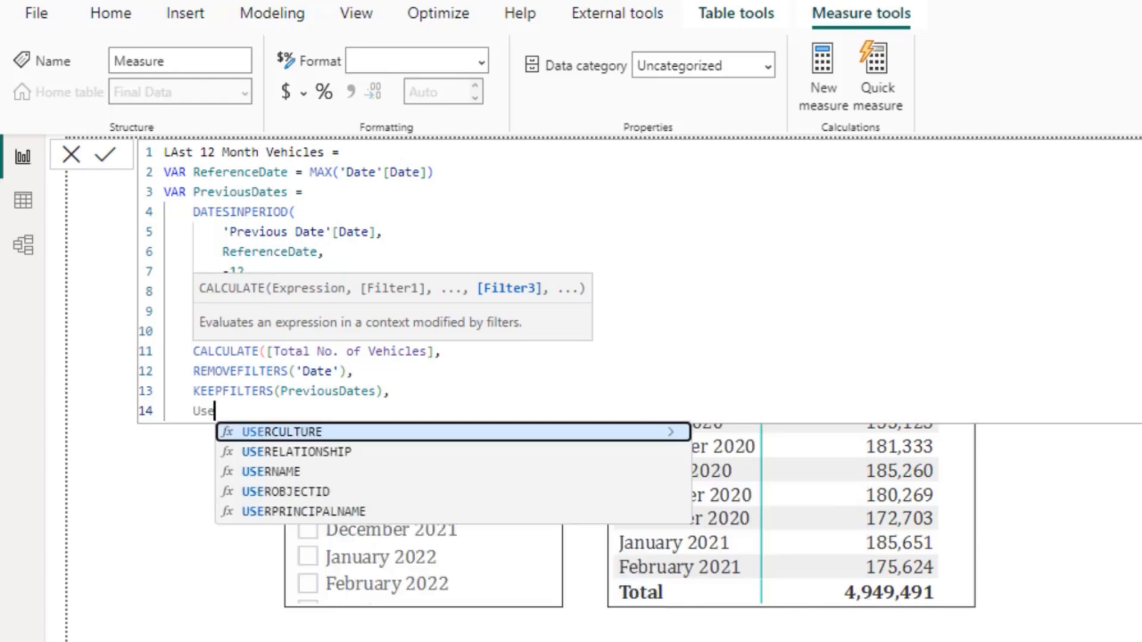
key("Down")
key("Tab")
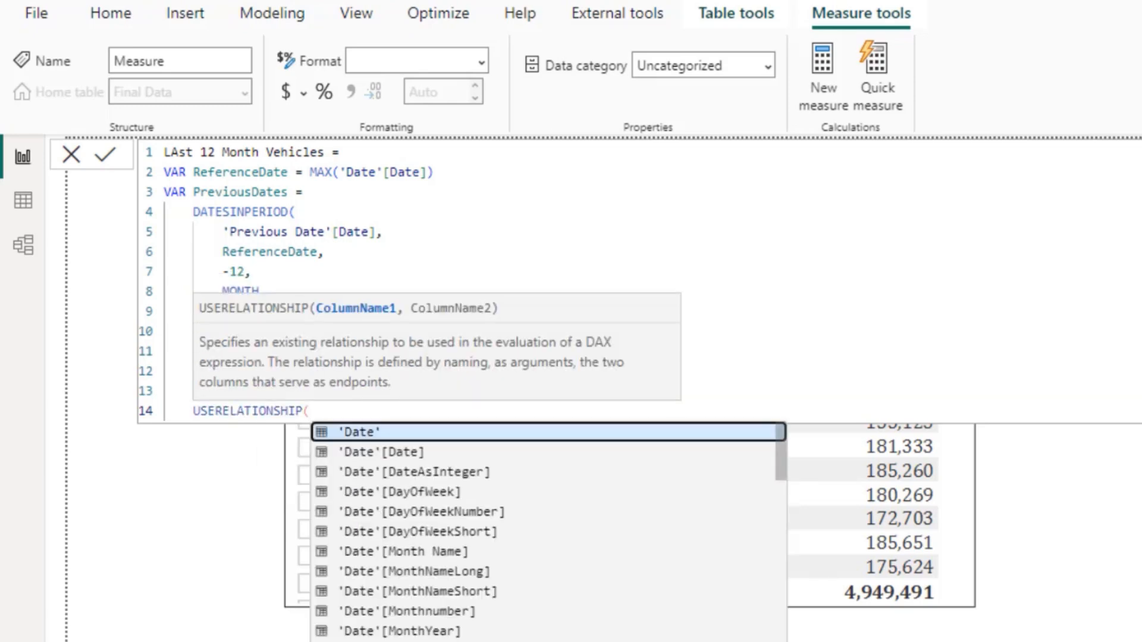
type("Da")
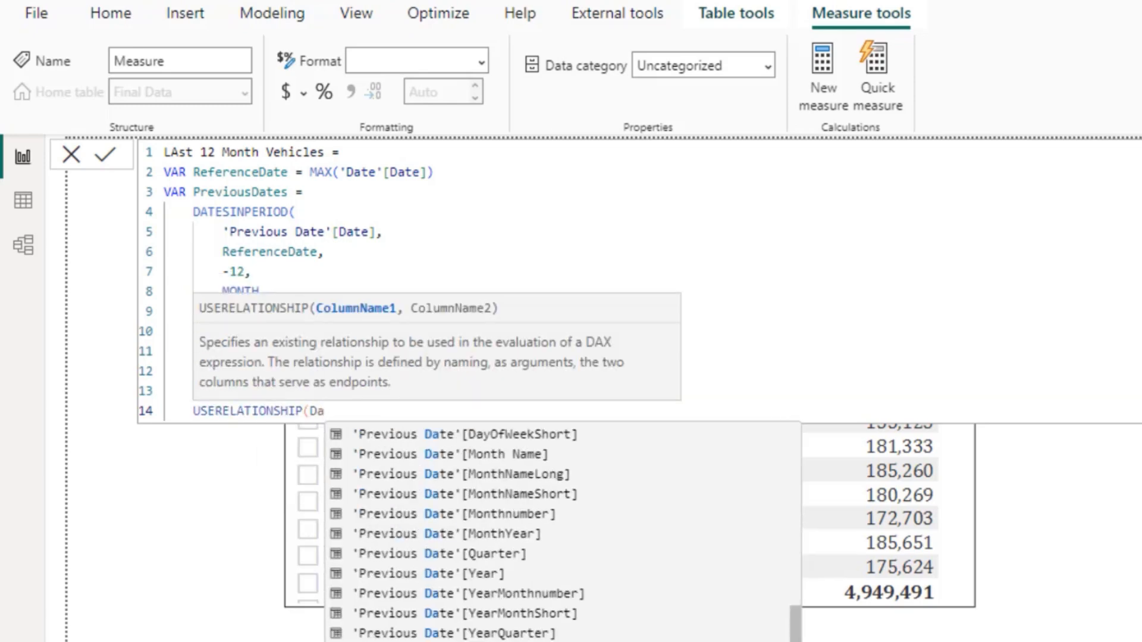
type("te")
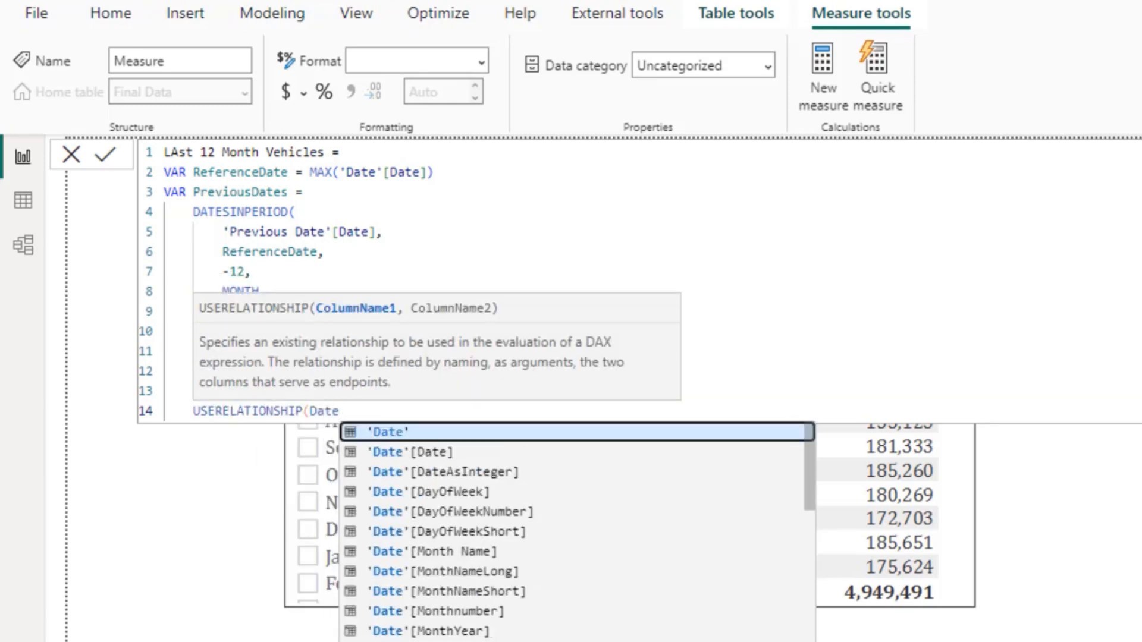
key("Down")
key("Tab")
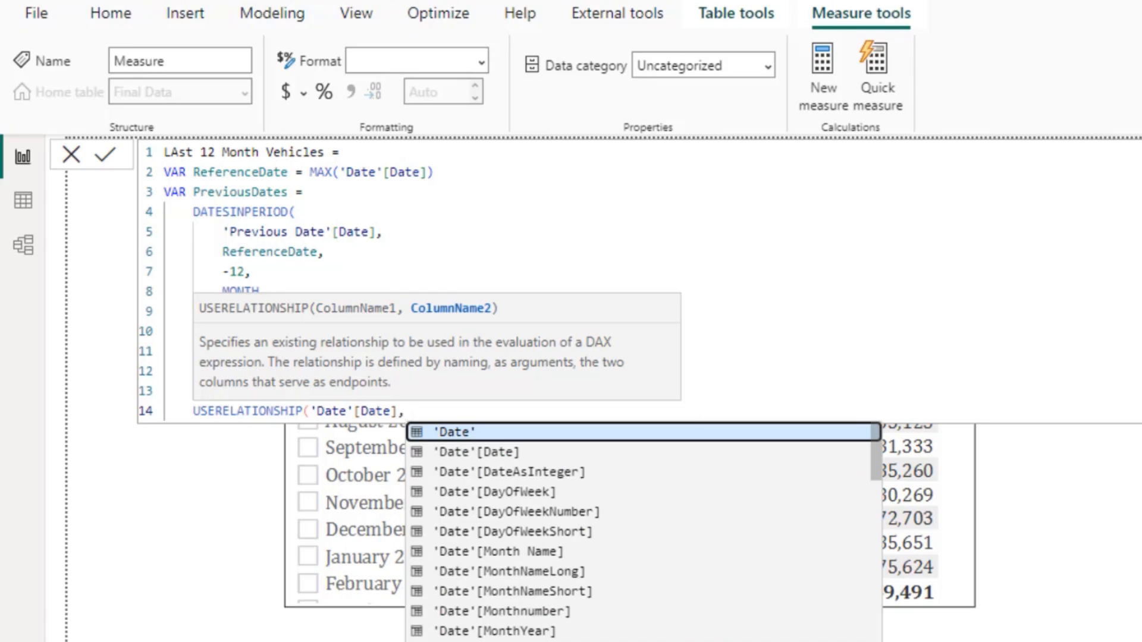
type("Pre")
key("Down")
key("Tab")
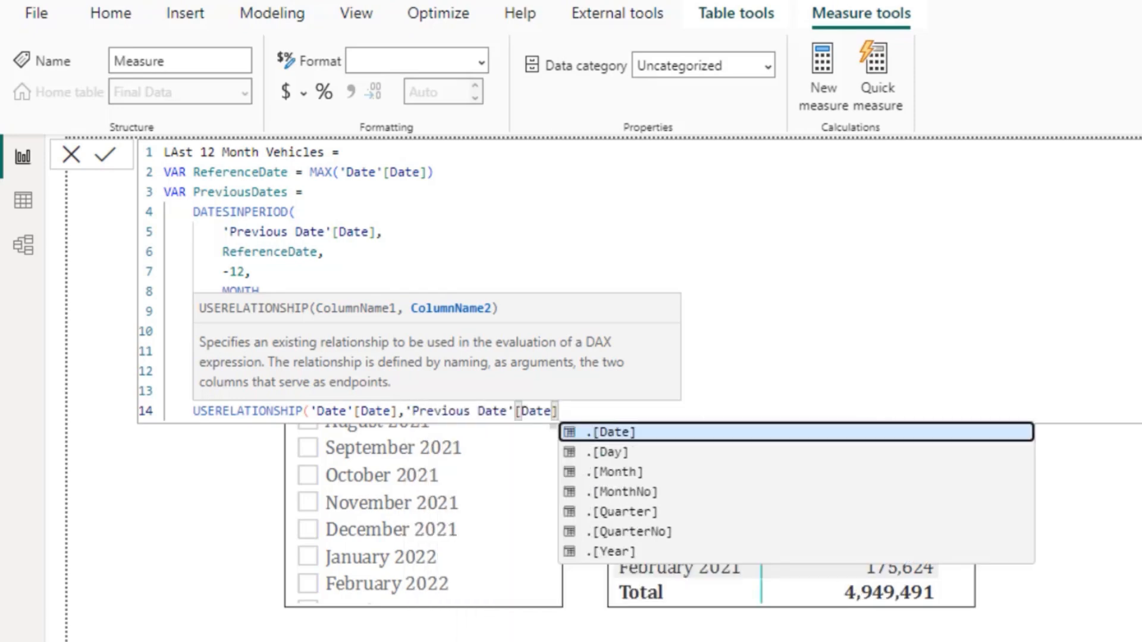
type(")")
key("shift+Return")
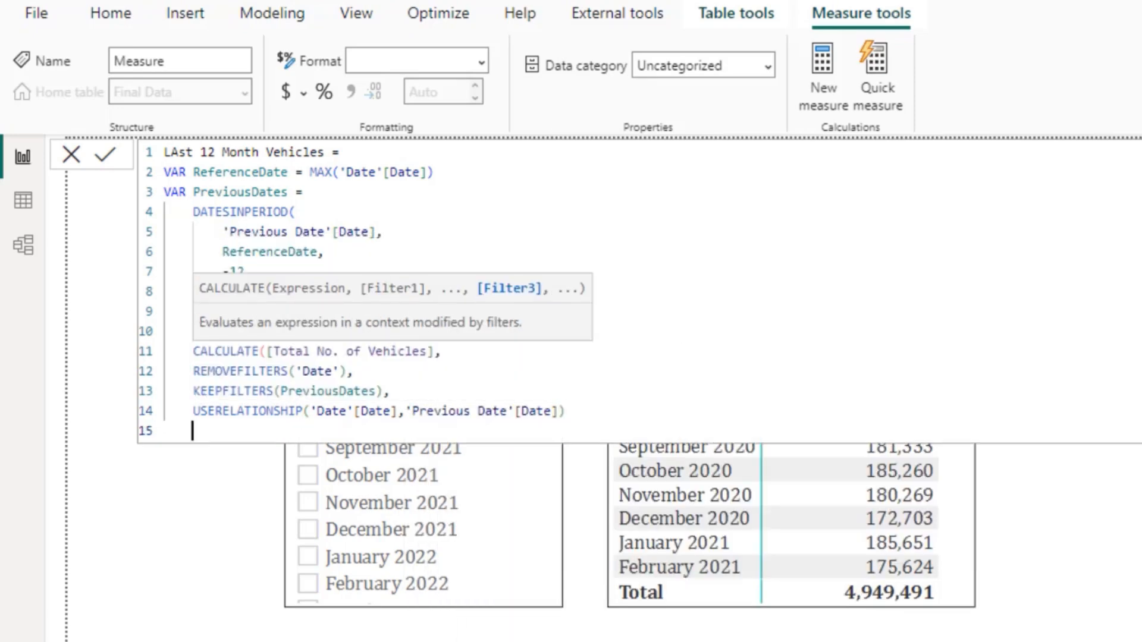
type(")")
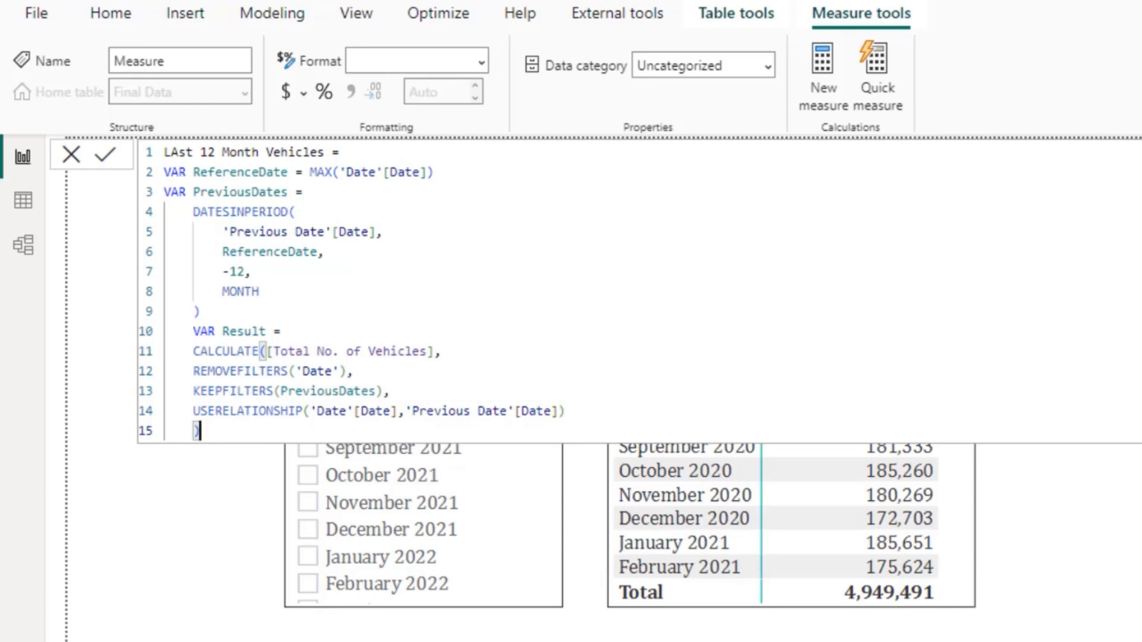
- End the last-12-month vehicles measure with a Return clause that outputs Result, and commit the measure
key("shift+Return")
type("Return")
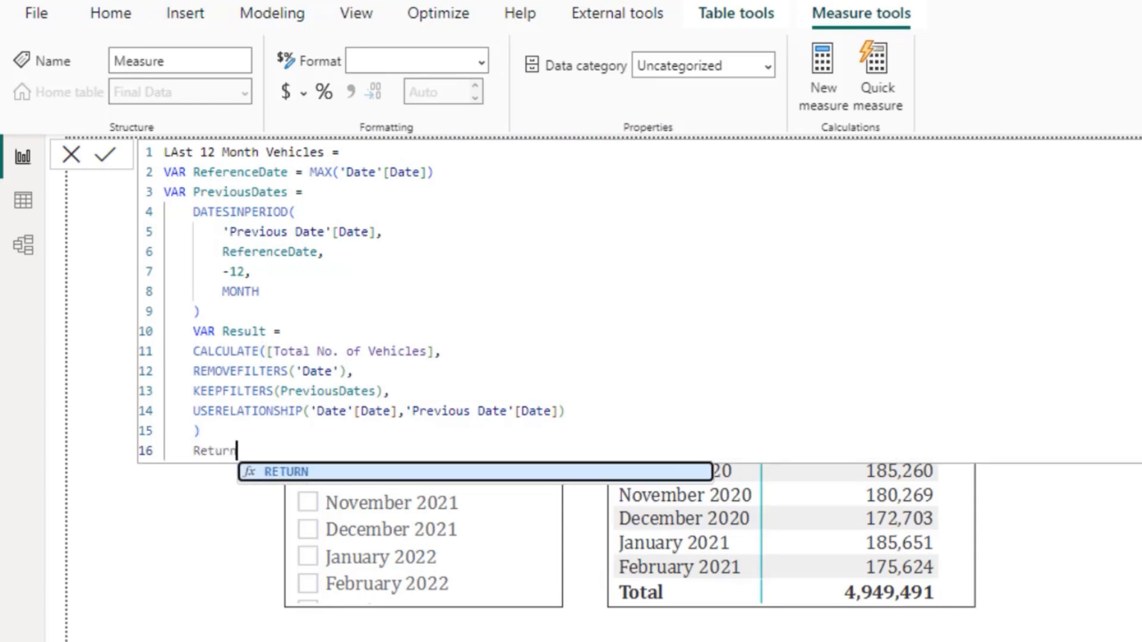
key("Escape")
key("shift+Return")
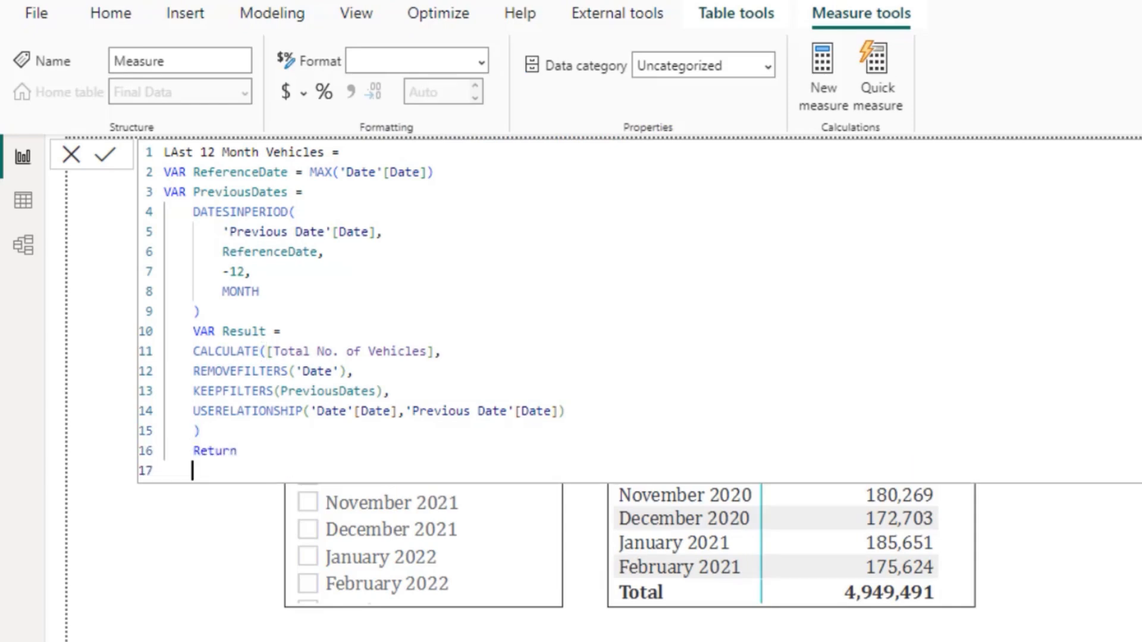
type("Re")
key("BackSpace")
key("BackSpace")
key("Tab")
type("Result")
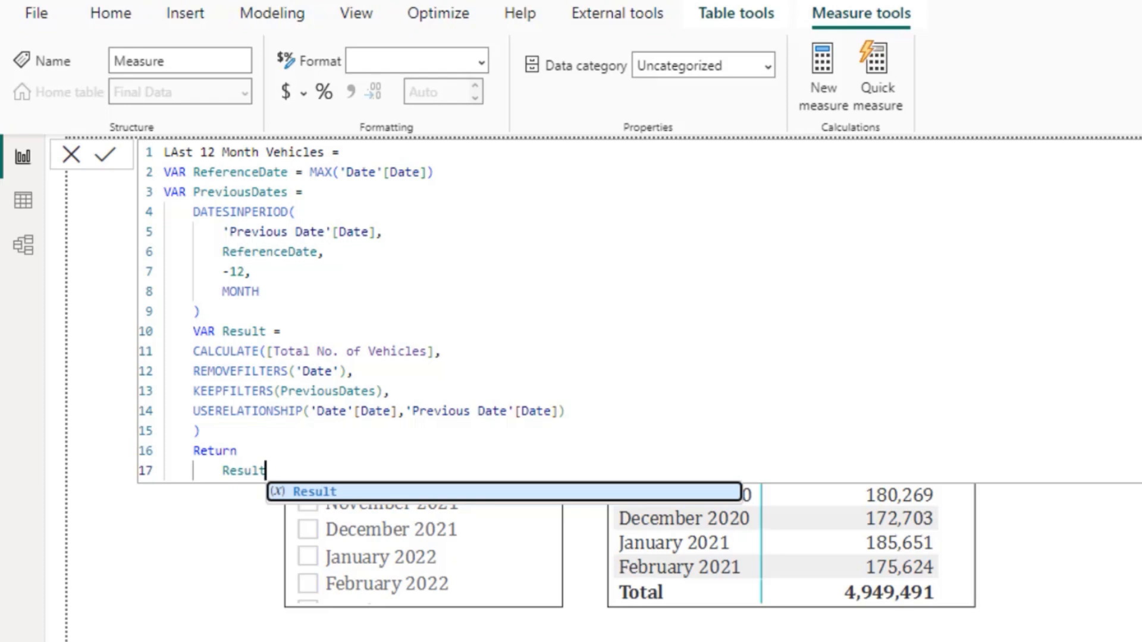
key("Escape")
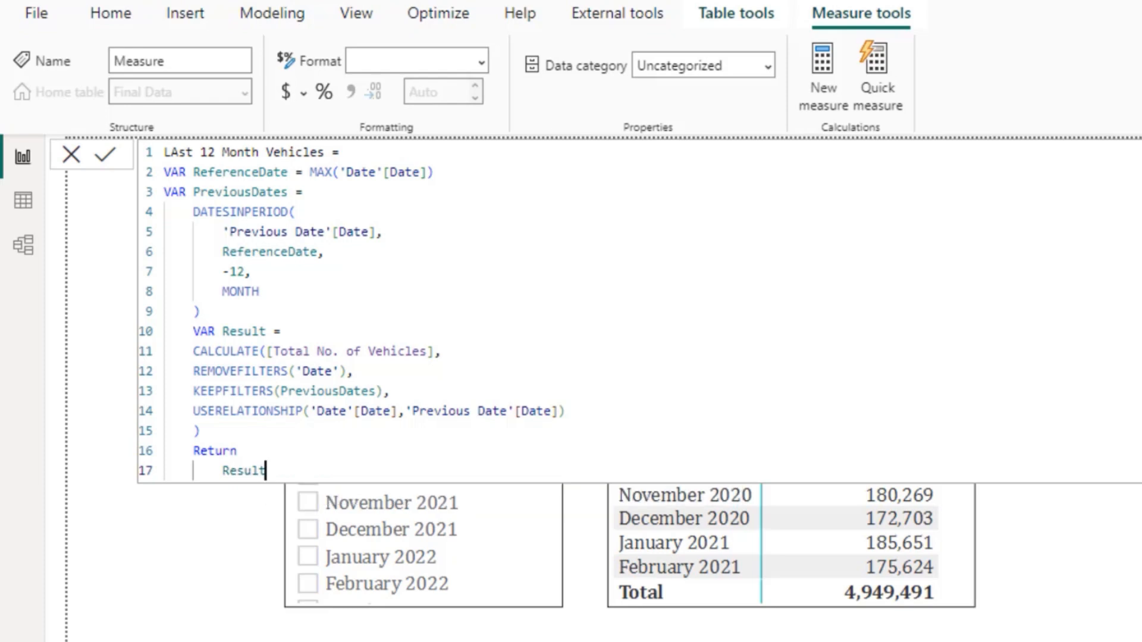
key("Return")
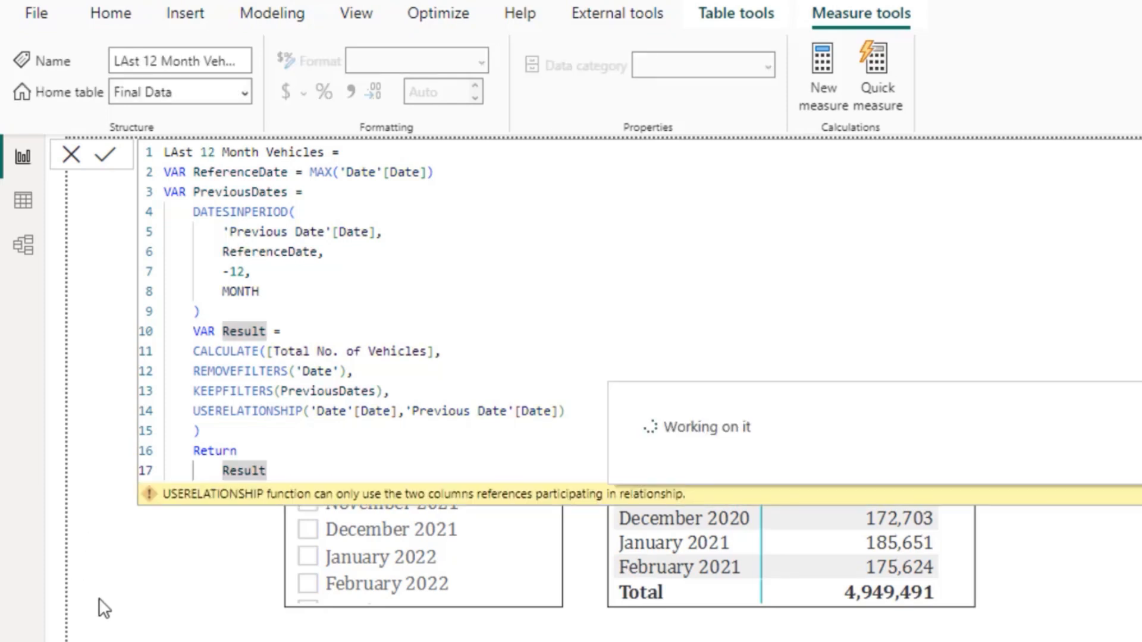
- Collapse the formula and create a relationship in the data model between Date[Date] and Previous Date[Date]
left_click(260, 450)
left_click(308, 476)
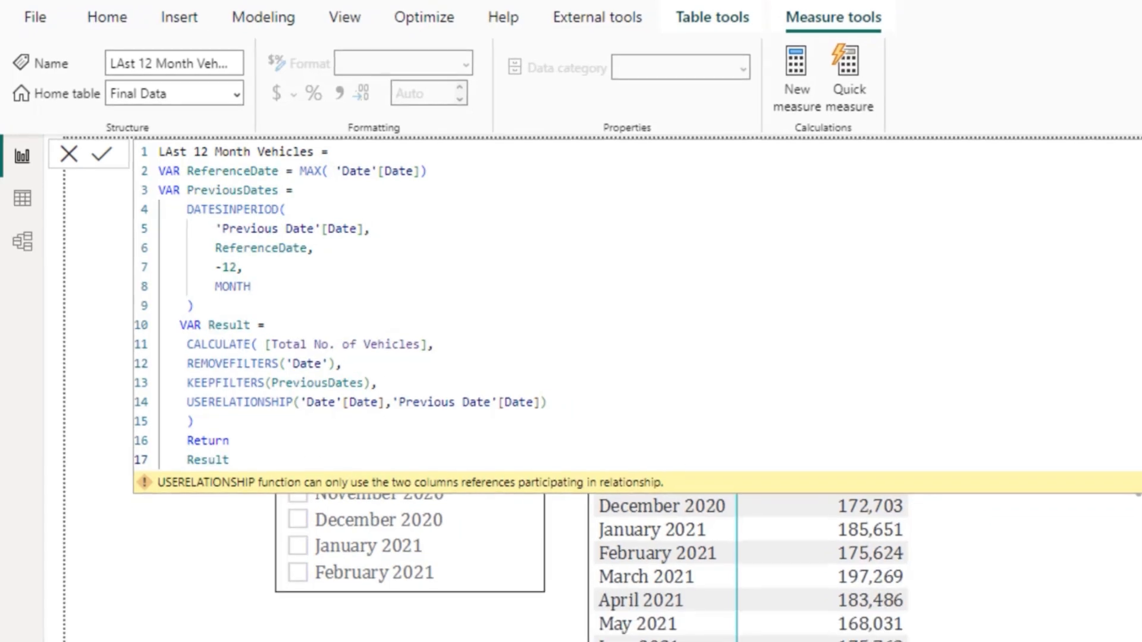
left_click(1136, 152)
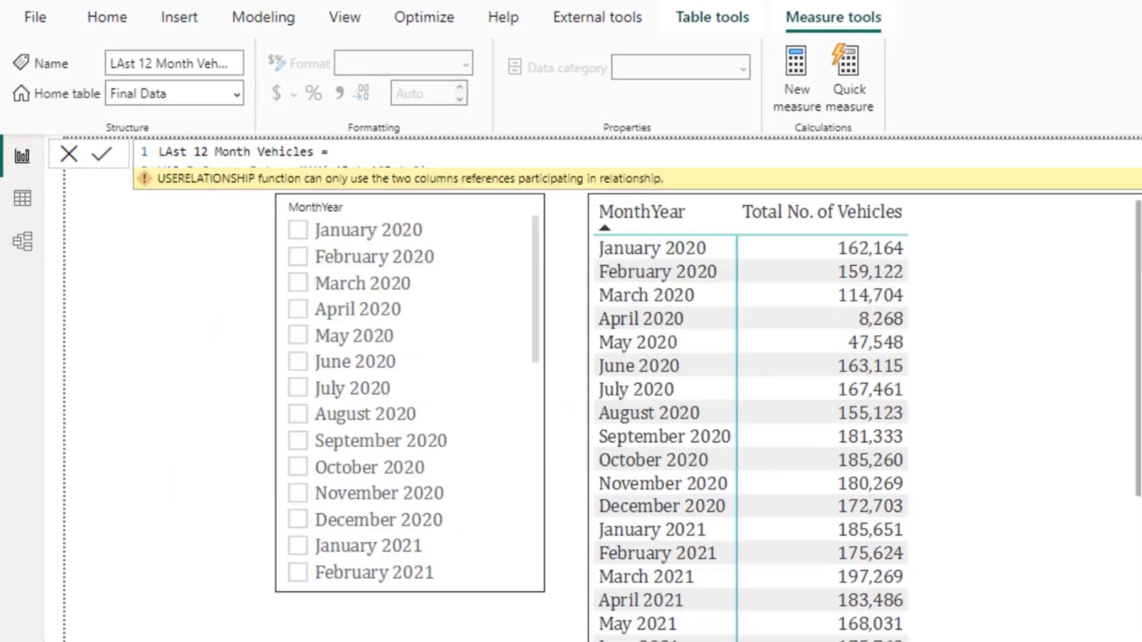
left_click(23, 253)
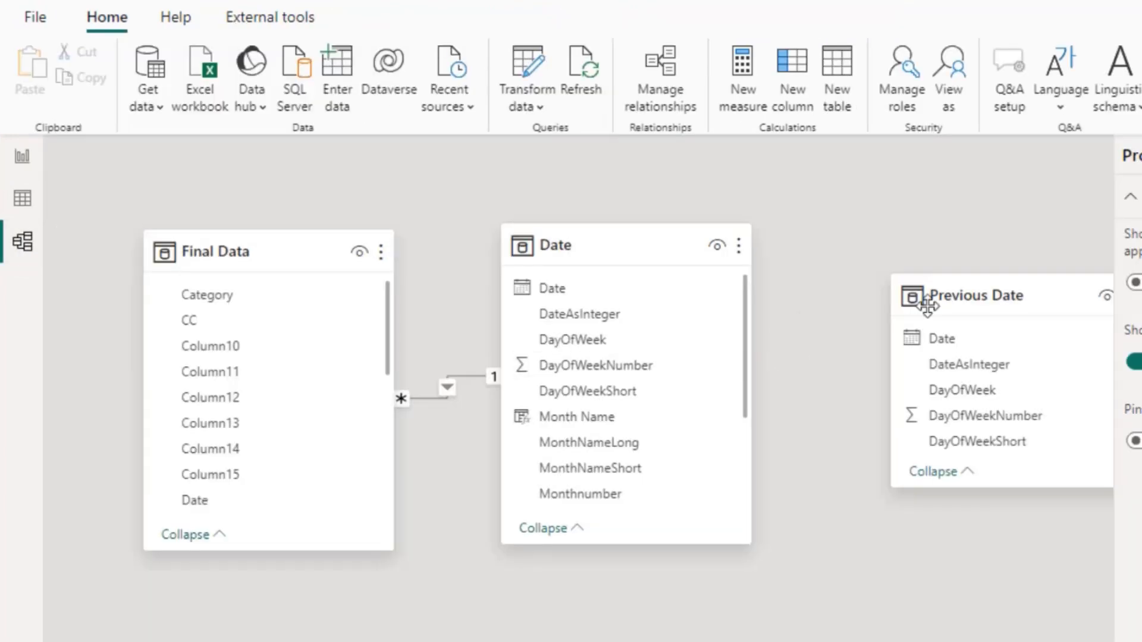
left_click_drag(953, 305, 926, 254)
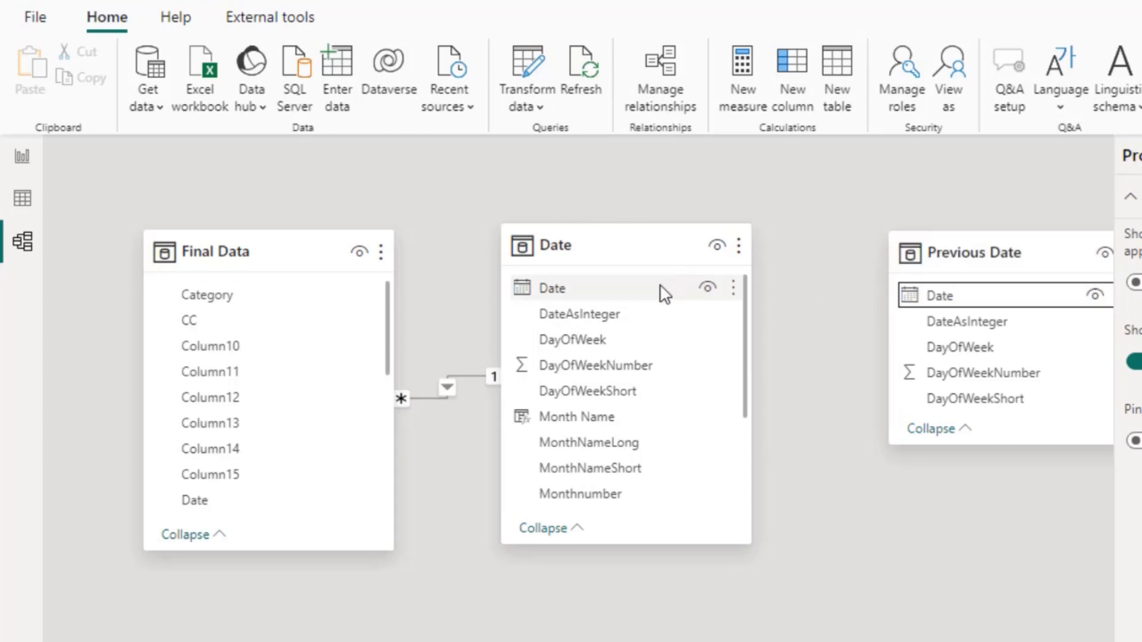
left_click_drag(660, 285, 1028, 288)
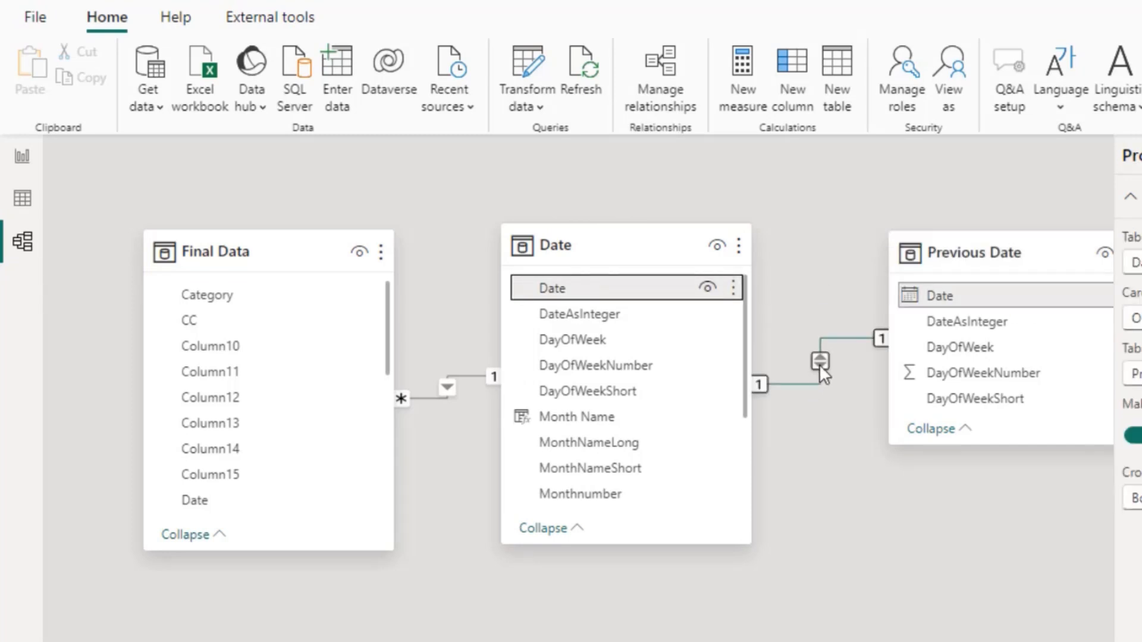
- Edit the Date to Previous Date relationship to Many to one (*:1) cardinality with Single cross filter direction
left_click(1140, 156)
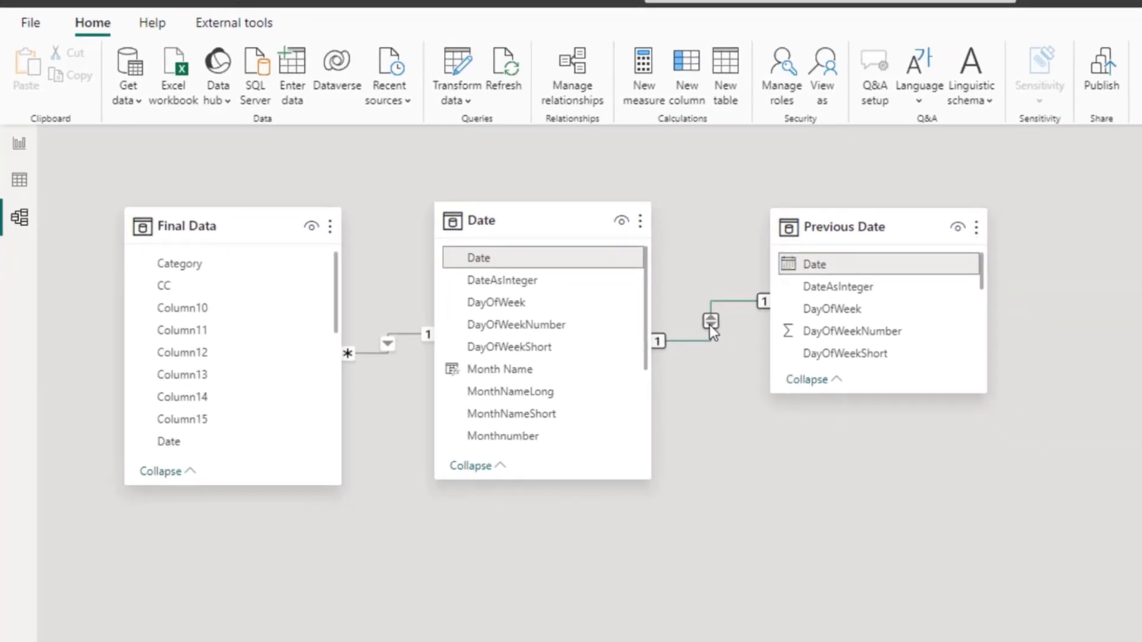
double_click(765, 342)
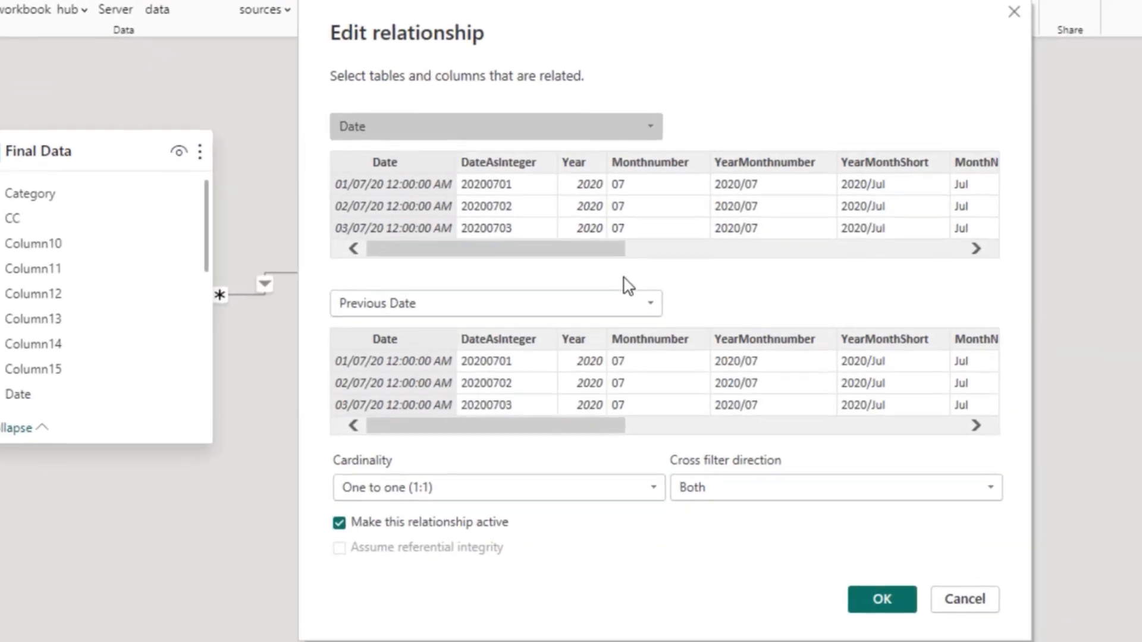
left_click(547, 488)
left_click(493, 516)
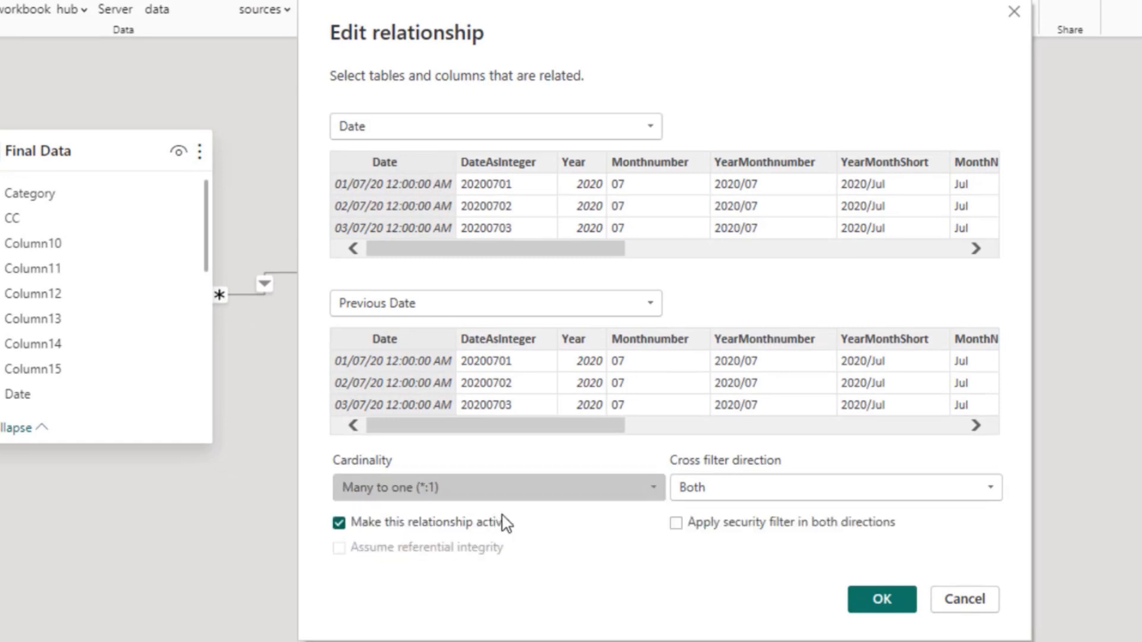
left_click(718, 499)
left_click(708, 514)
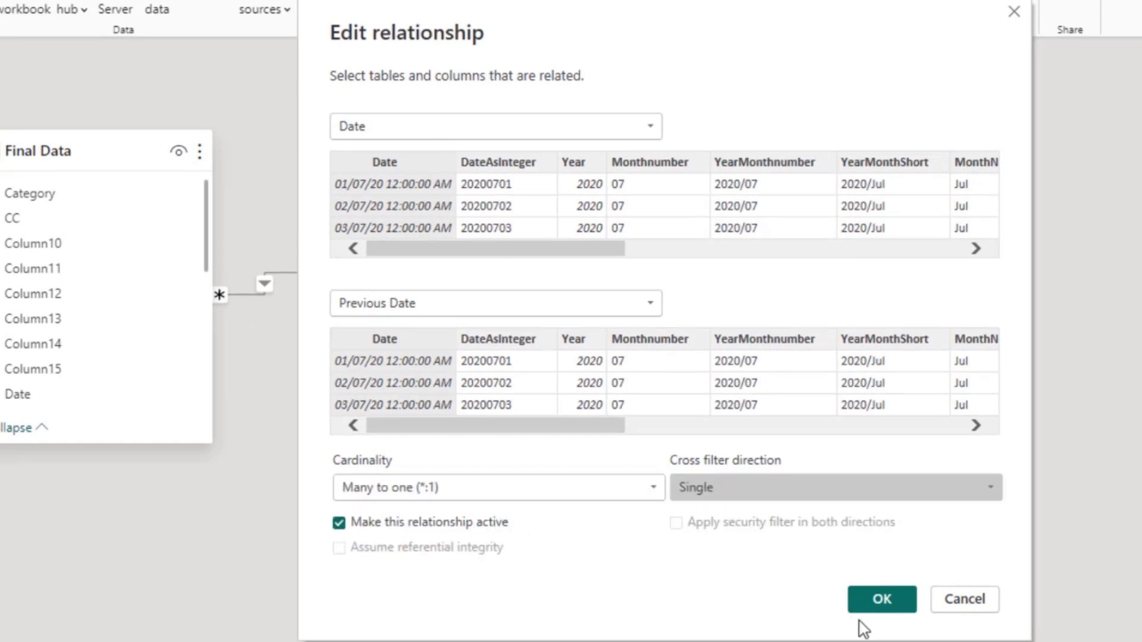
left_click(881, 611)
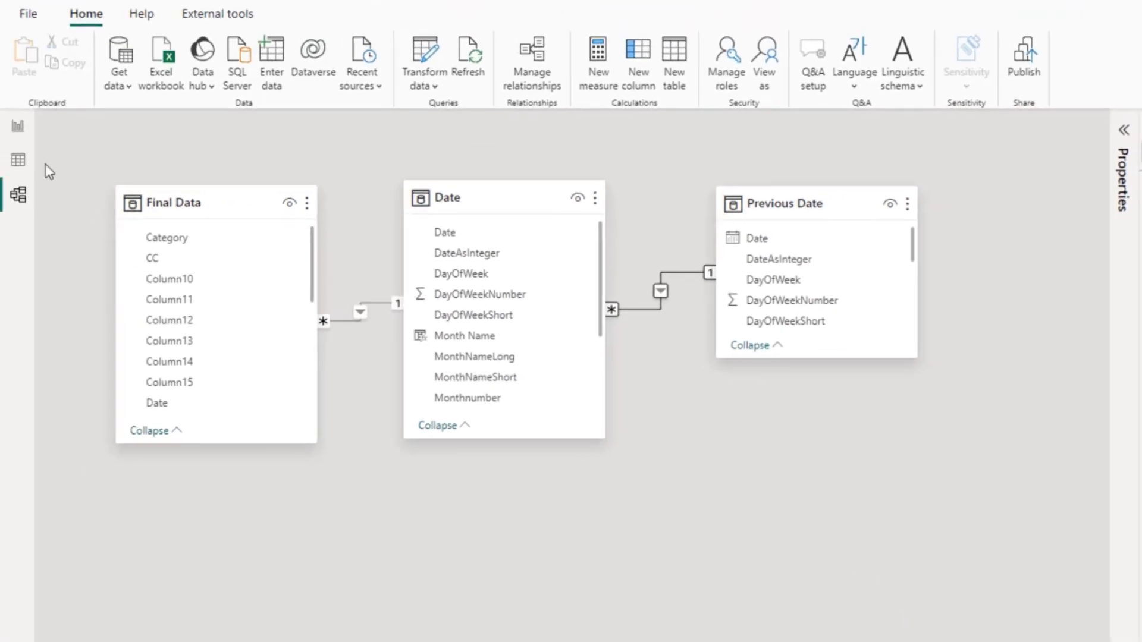
- Return to the report and test the MonthYear slicer on single months such as August 2020 and July 2020, then clear the selection
left_click(18, 126)
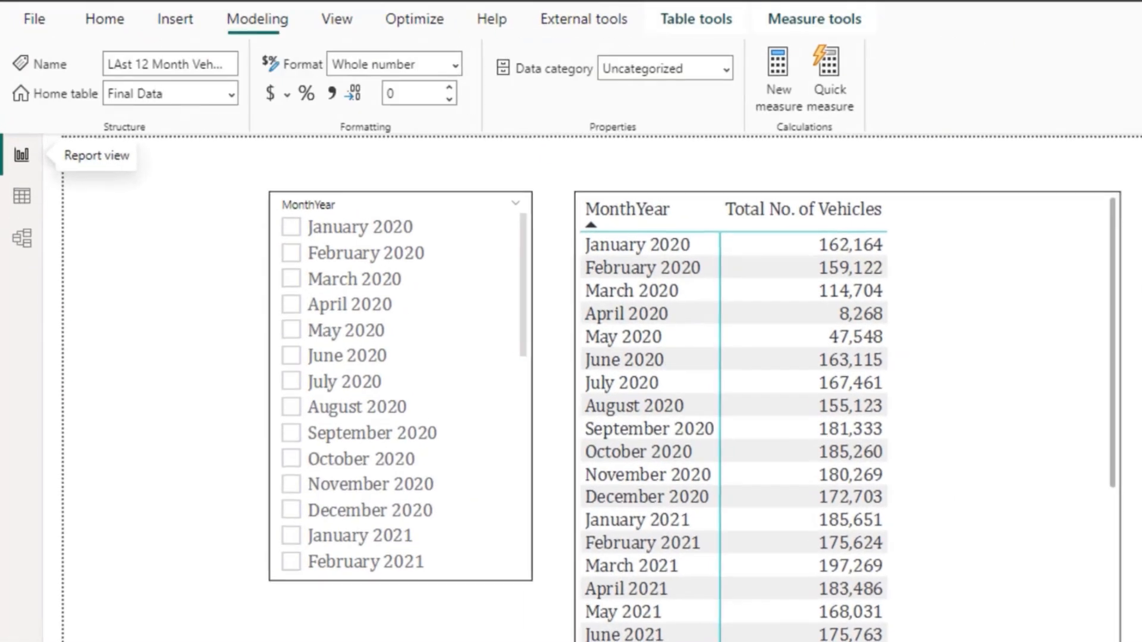
left_click(1137, 151)
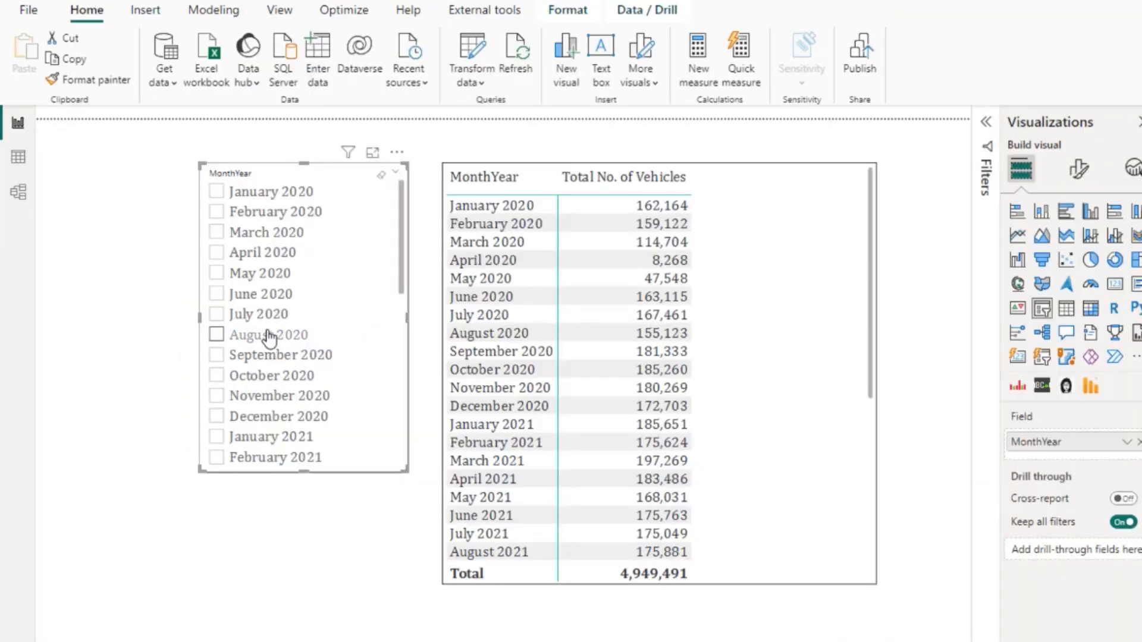
left_click(271, 318)
left_click(270, 322)
left_click(273, 332)
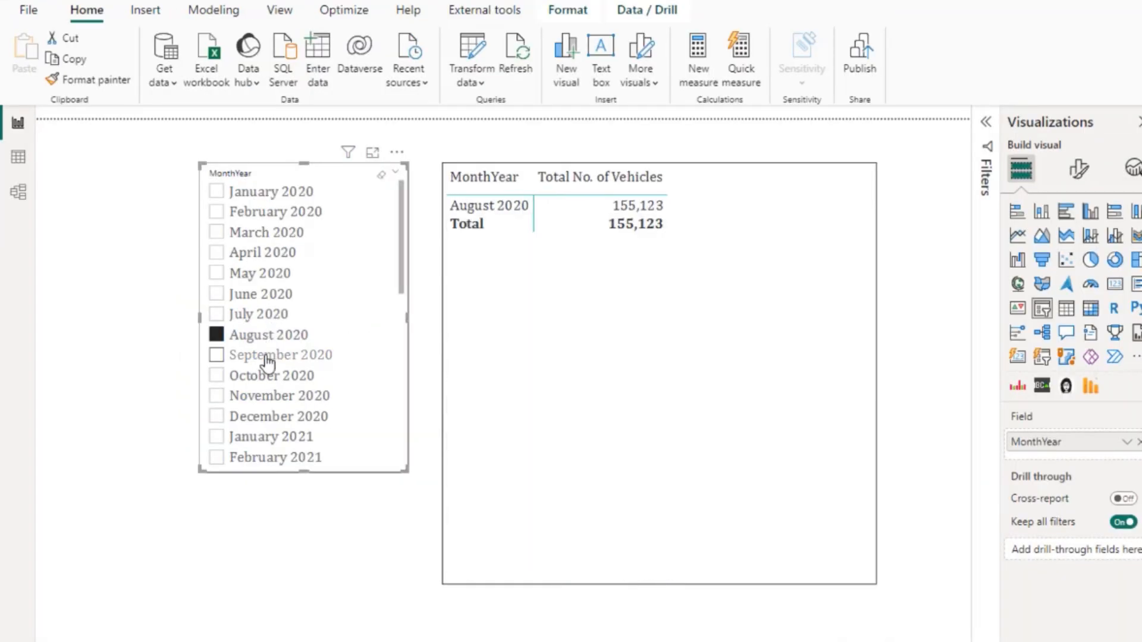
left_click(266, 358)
left_click(268, 376)
left_click(262, 315)
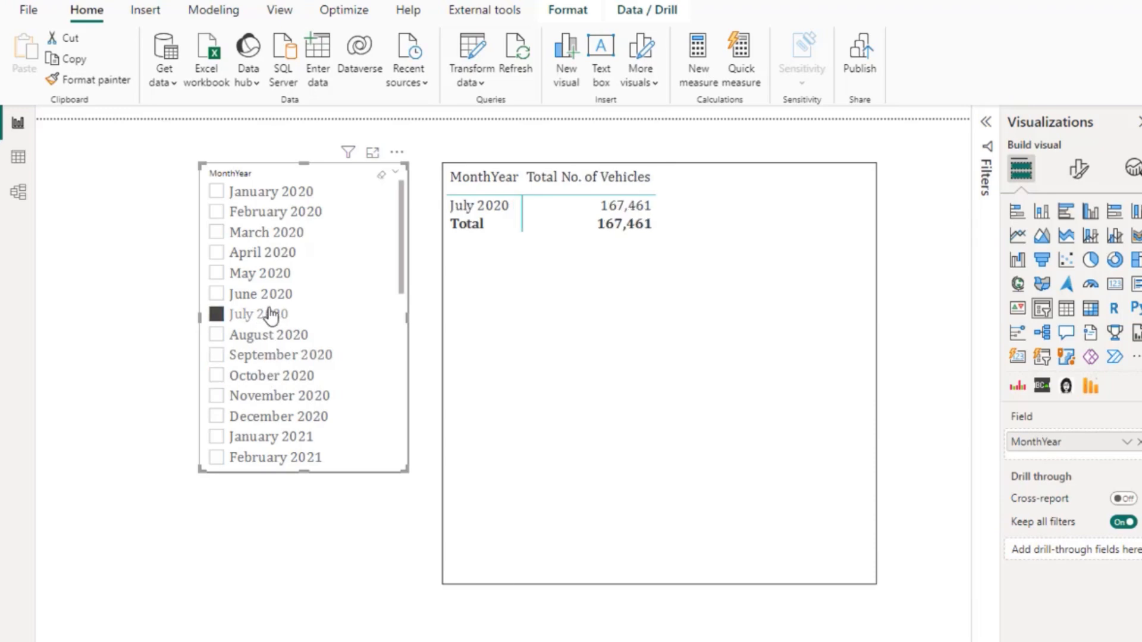
left_click(270, 314)
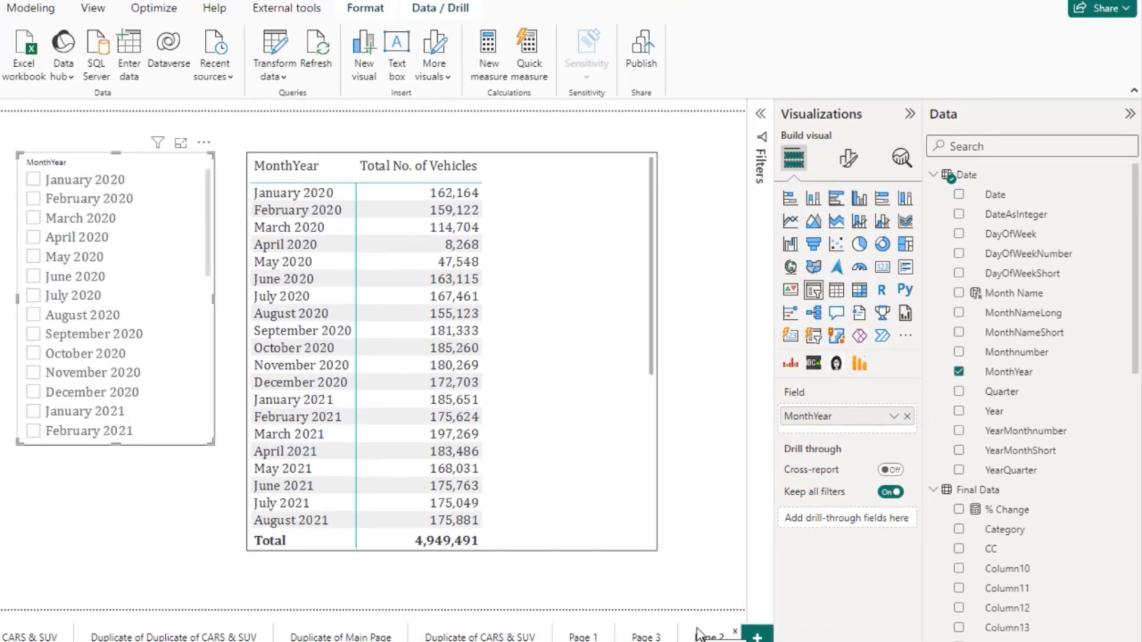
- Replace the matrix's MonthYear row field from the Date table with MonthYear from the Previous Date table
left_click(602, 349)
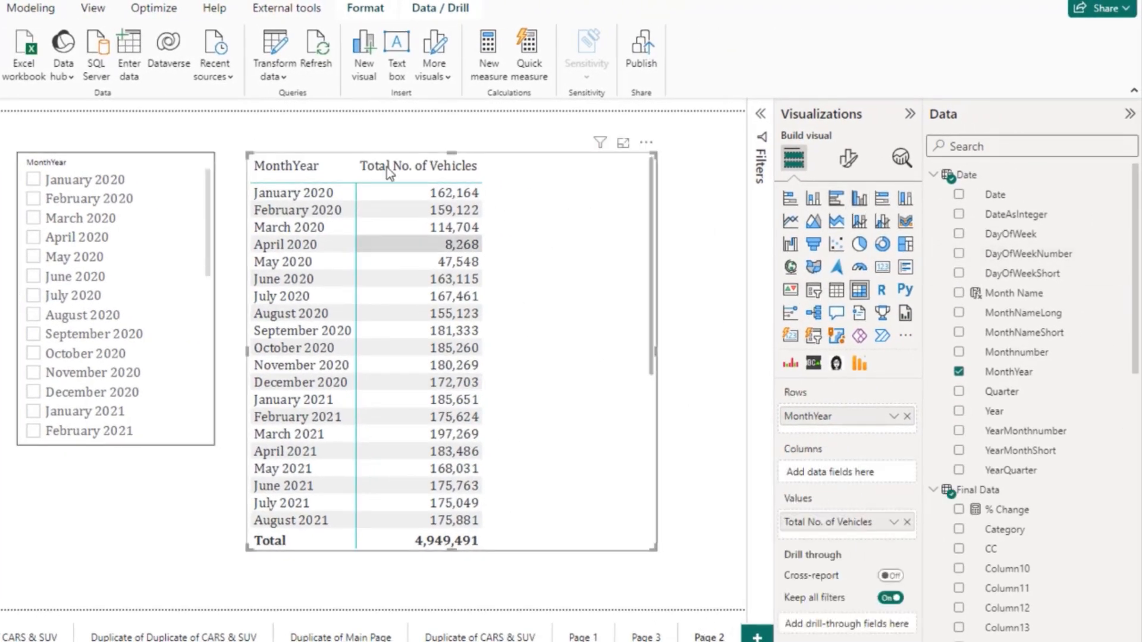
left_click(131, 158)
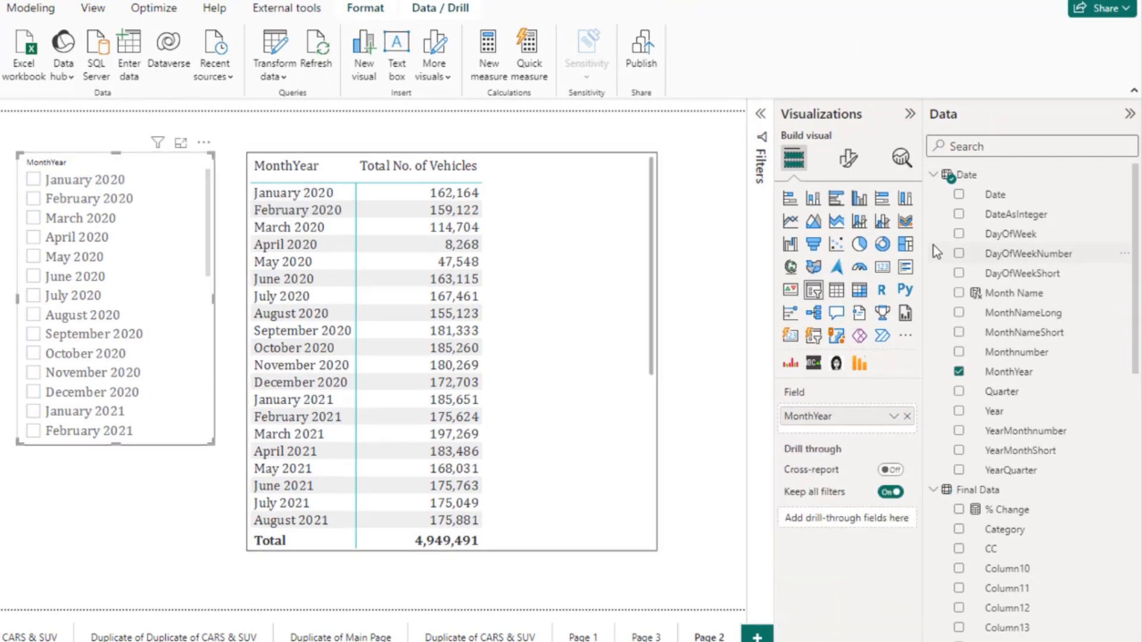
left_click(322, 261)
scroll(1011, 511, "down", 8)
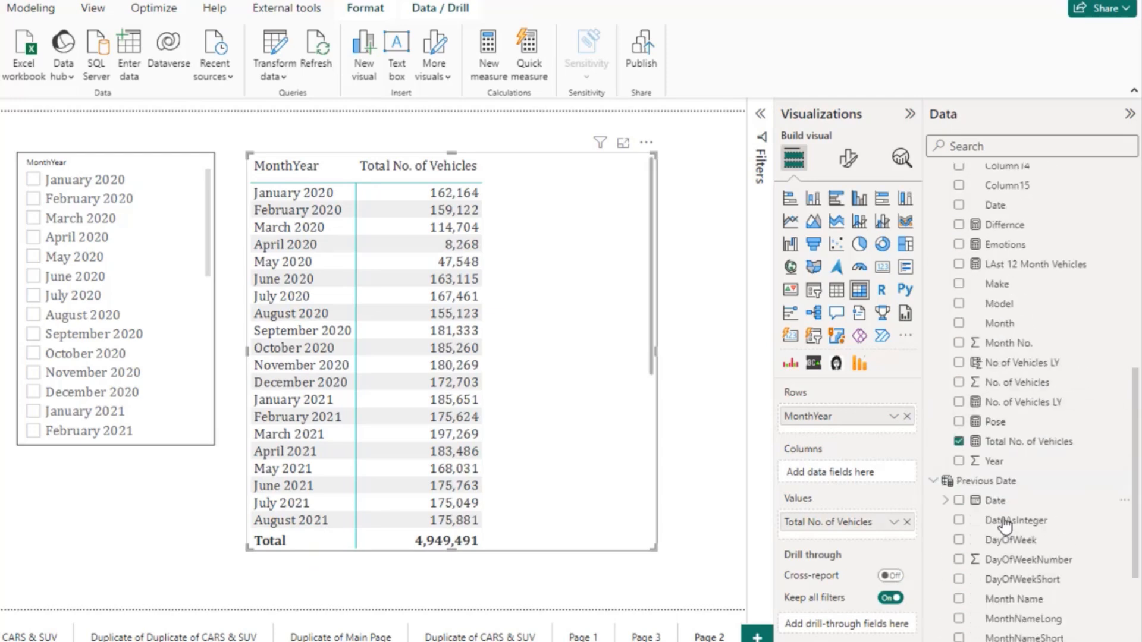
scroll(1002, 514, "up", 8)
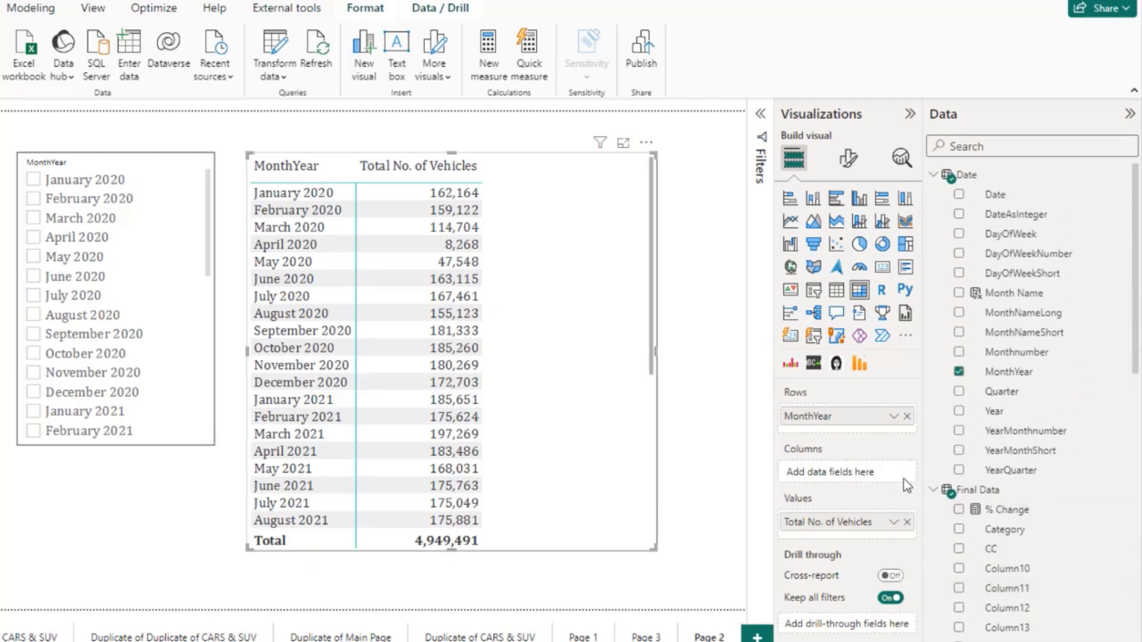
left_click(907, 417)
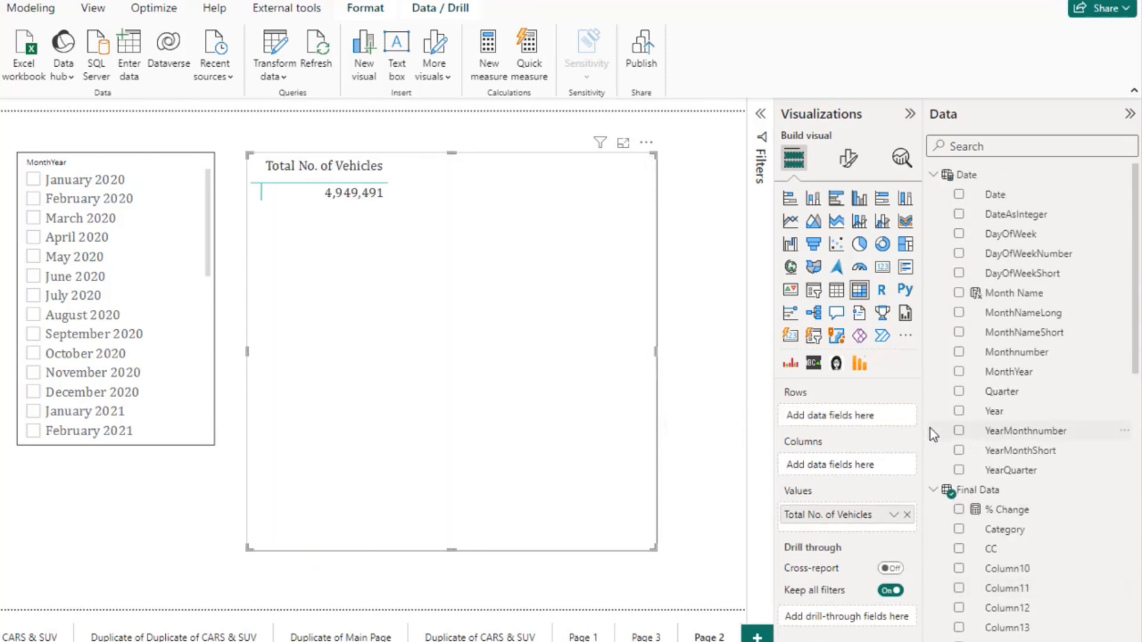
scroll(1005, 589, "down", 10)
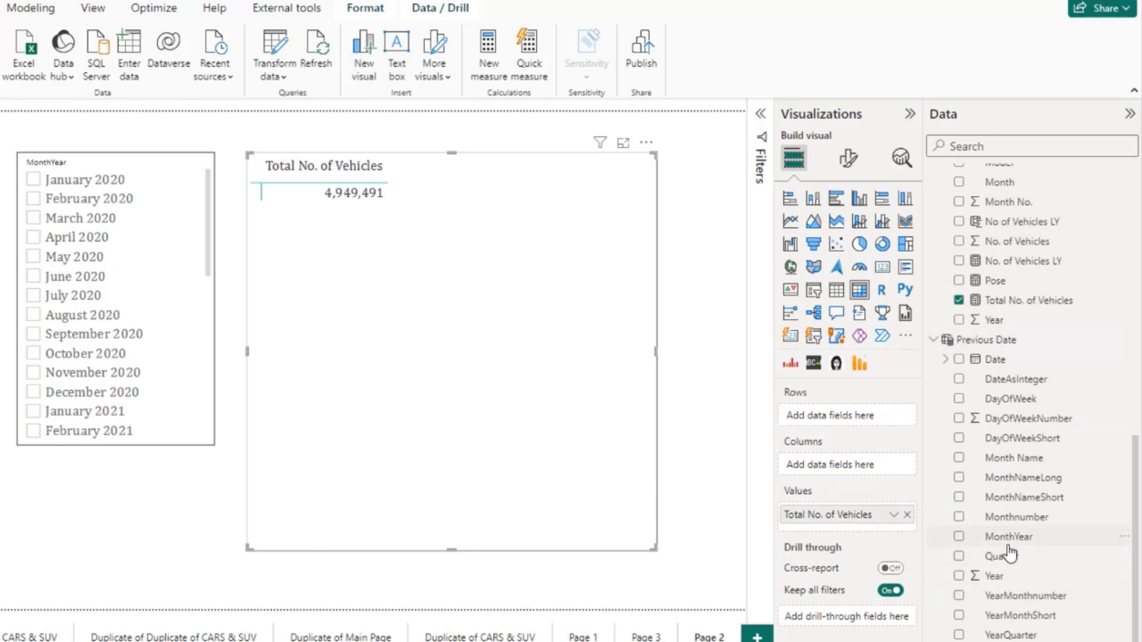
left_click_drag(1011, 538, 834, 417)
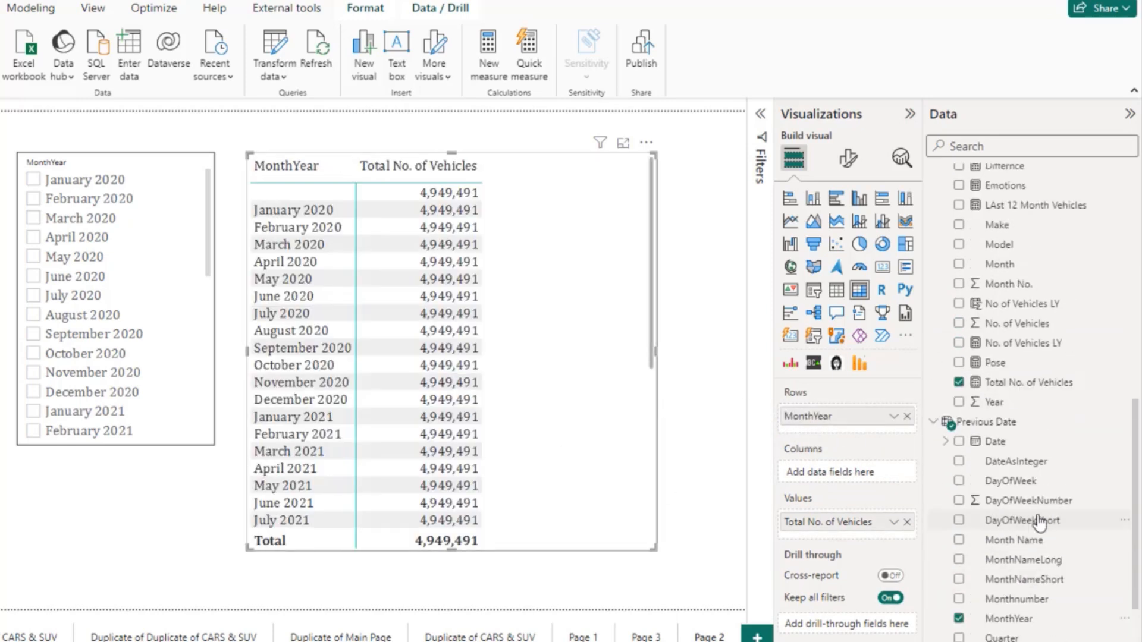
- Add the LAst 12 Month Vehicles measure to the matrix values and remove Total No. of Vehicles
scroll(1053, 518, "up", 8)
left_click(1050, 292)
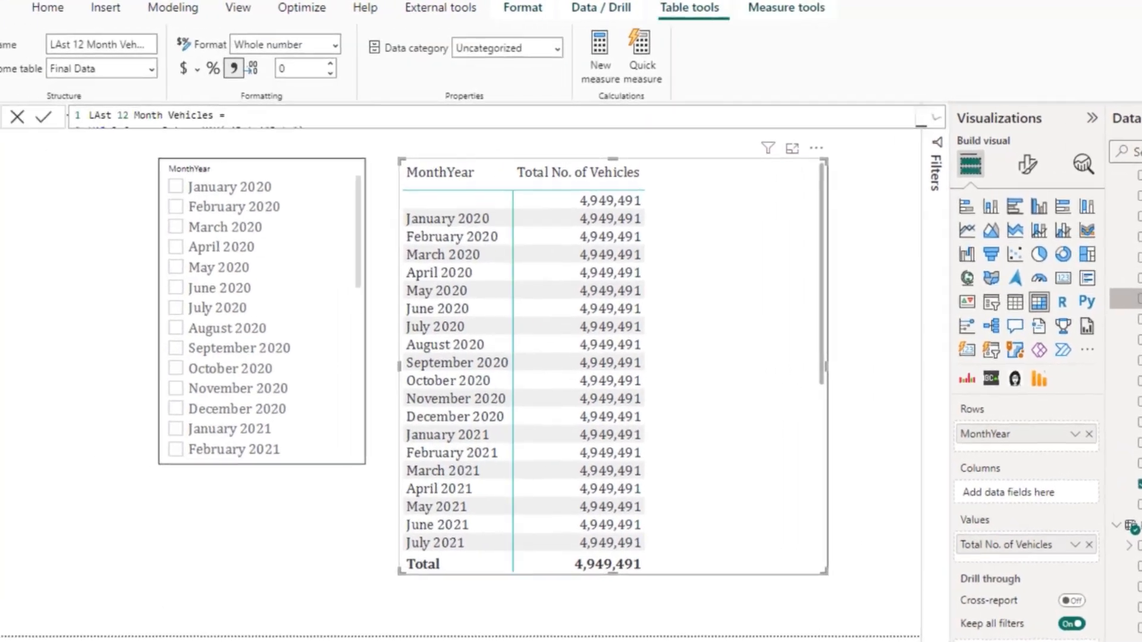
left_click(985, 119)
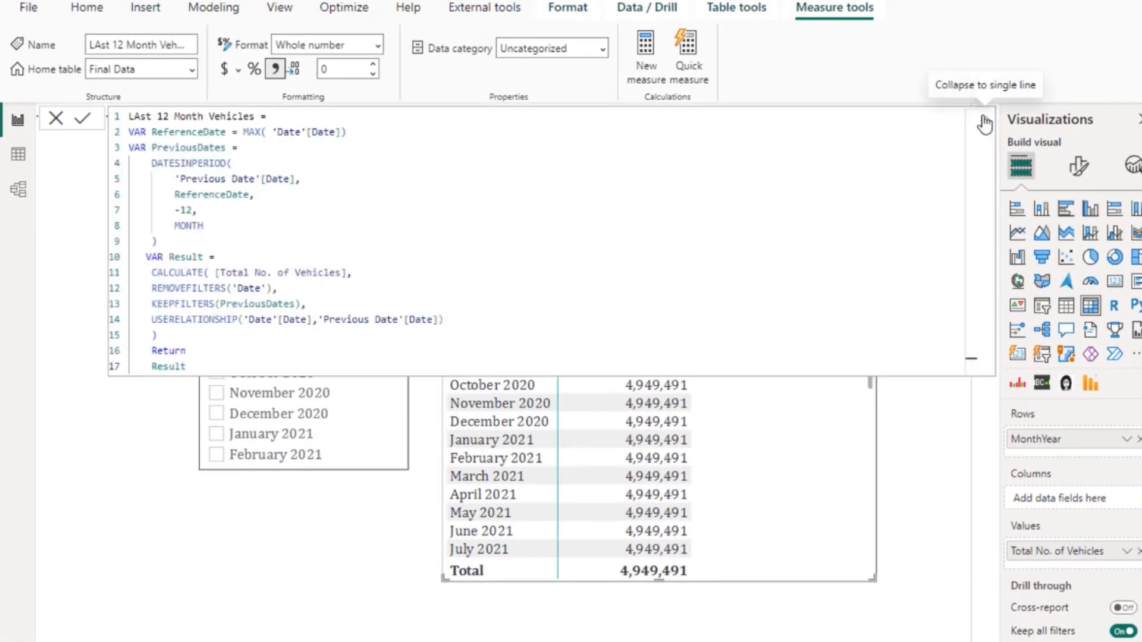
left_click(985, 118)
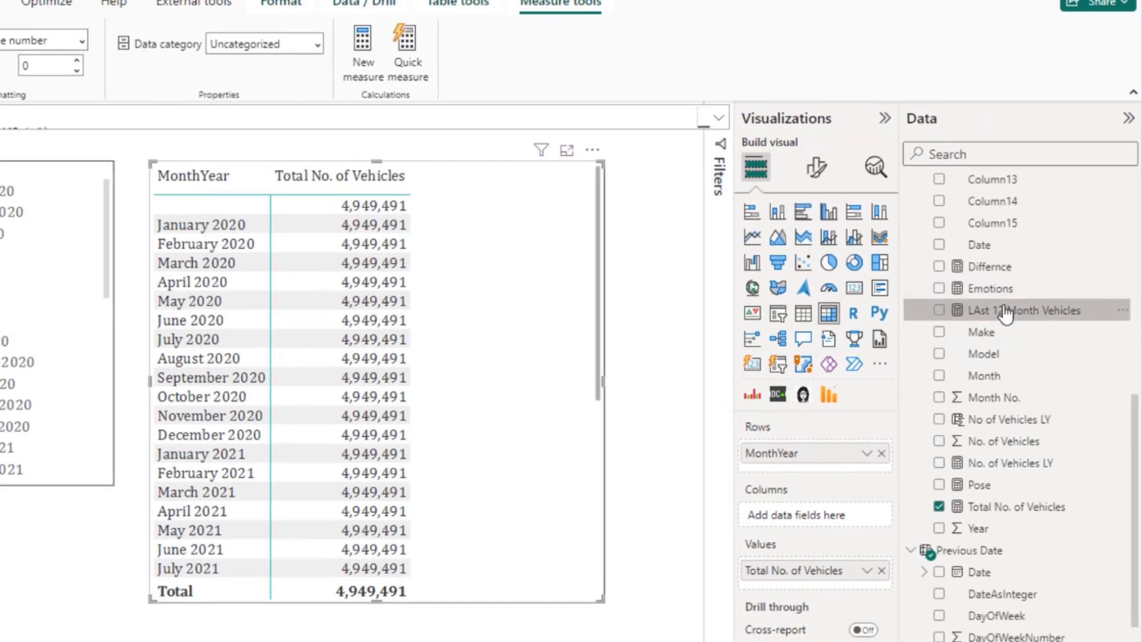
left_click_drag(1007, 312, 844, 603)
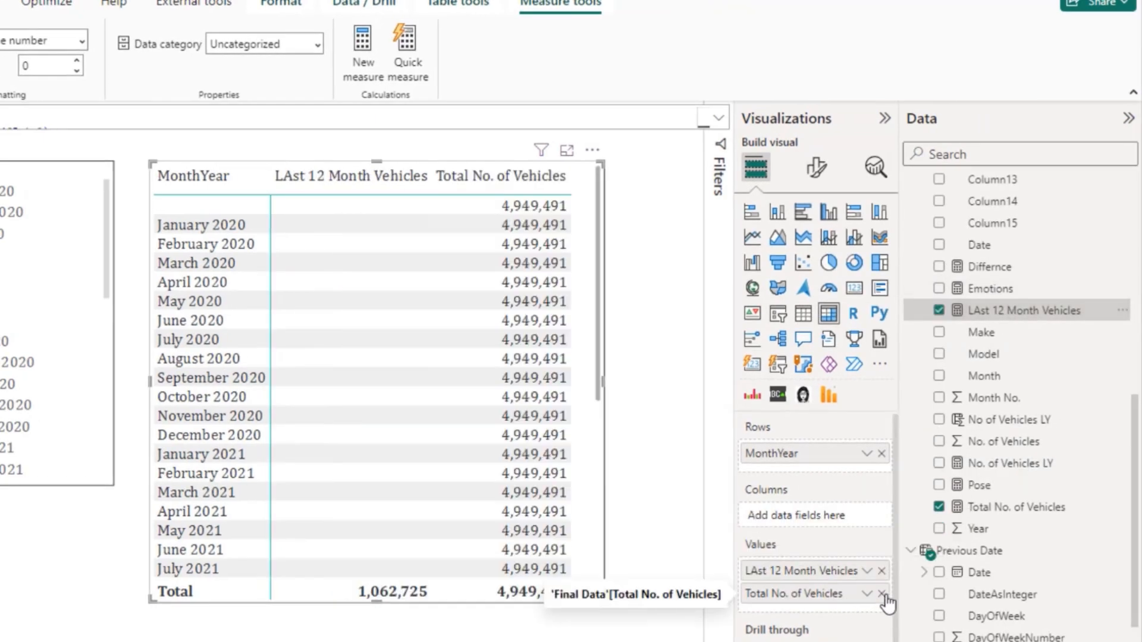
left_click(882, 594)
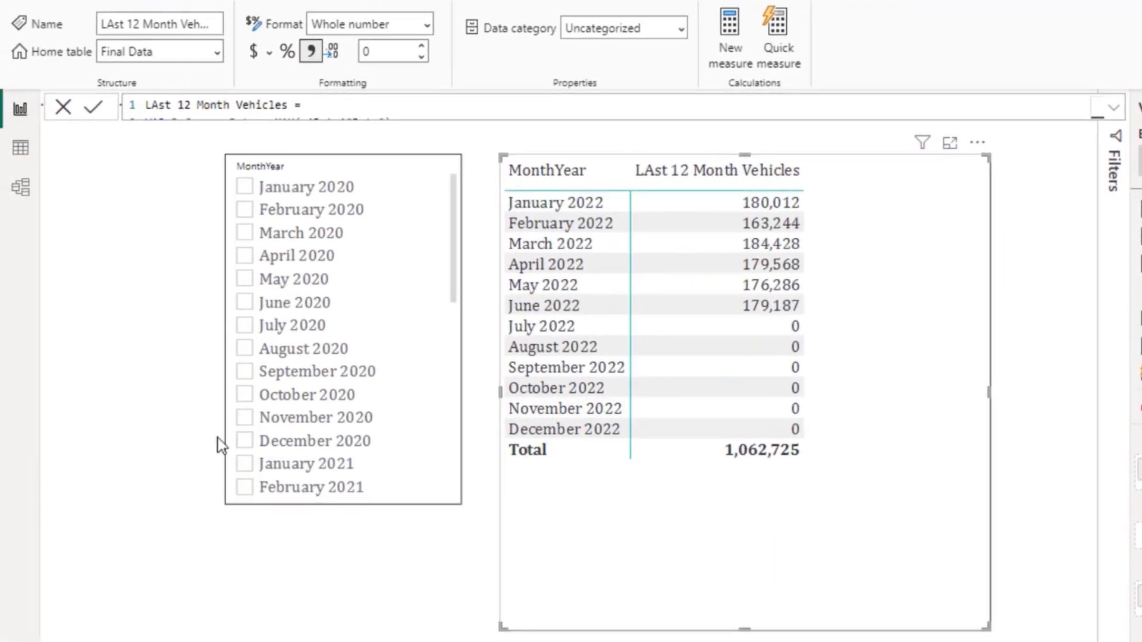
- Check the matrix's 12-month window by selecting June 2022 and then March 2022 in the MonthYear slicer
scroll(293, 439, "down", 7)
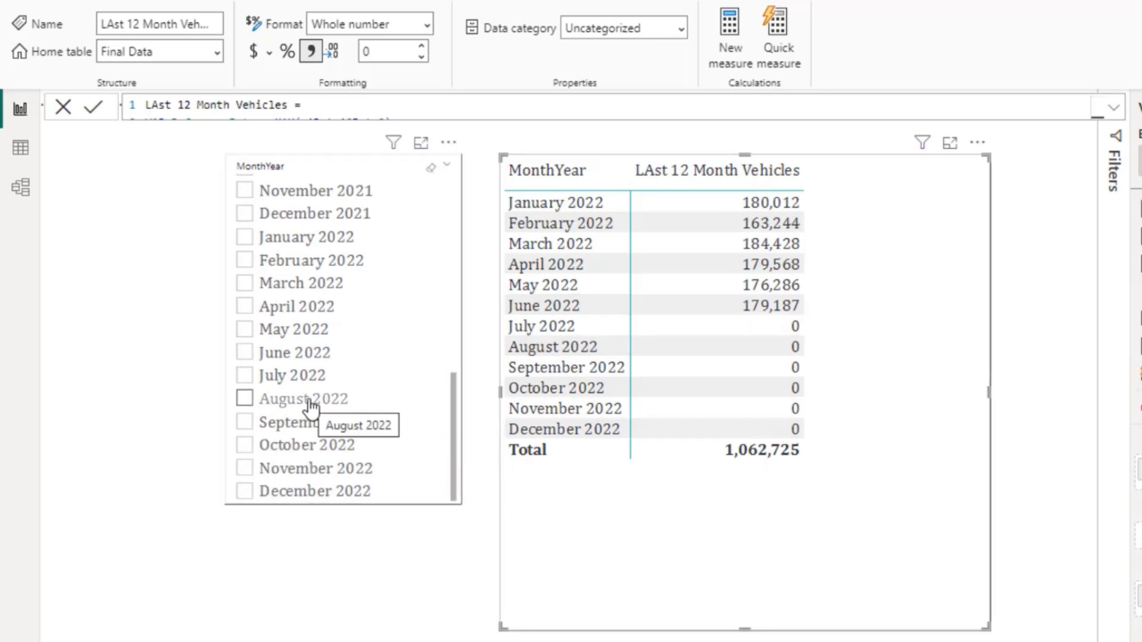
left_click(296, 366)
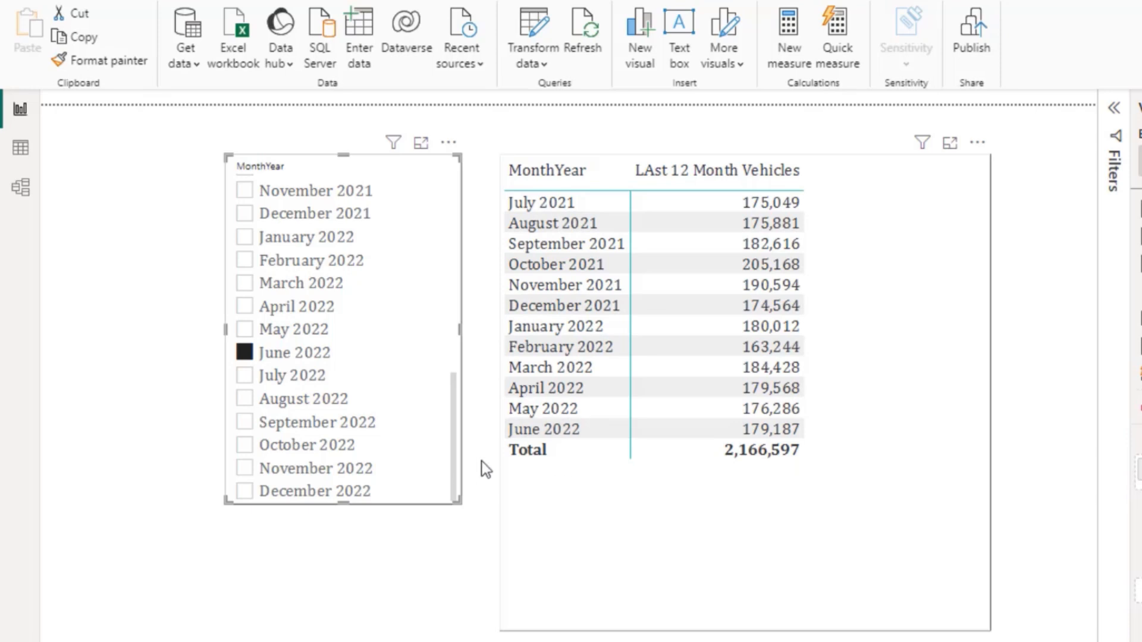
left_click(311, 291)
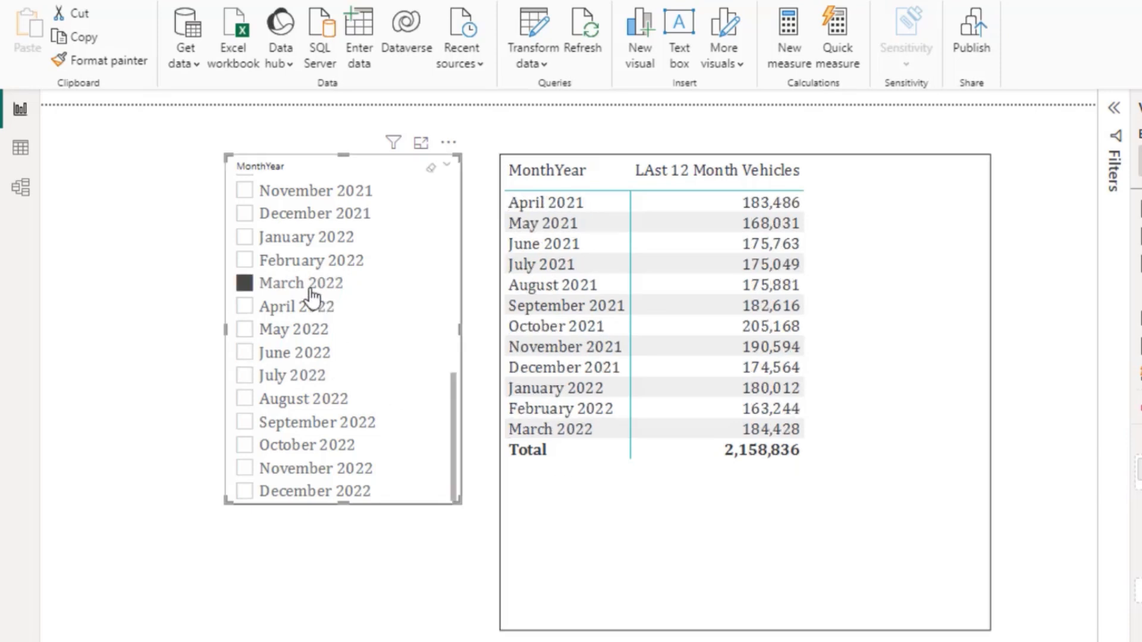
- Check the matrix's 12-month window by selecting February 2022 and then December 2021 in the MonthYear slicer
left_click(613, 567)
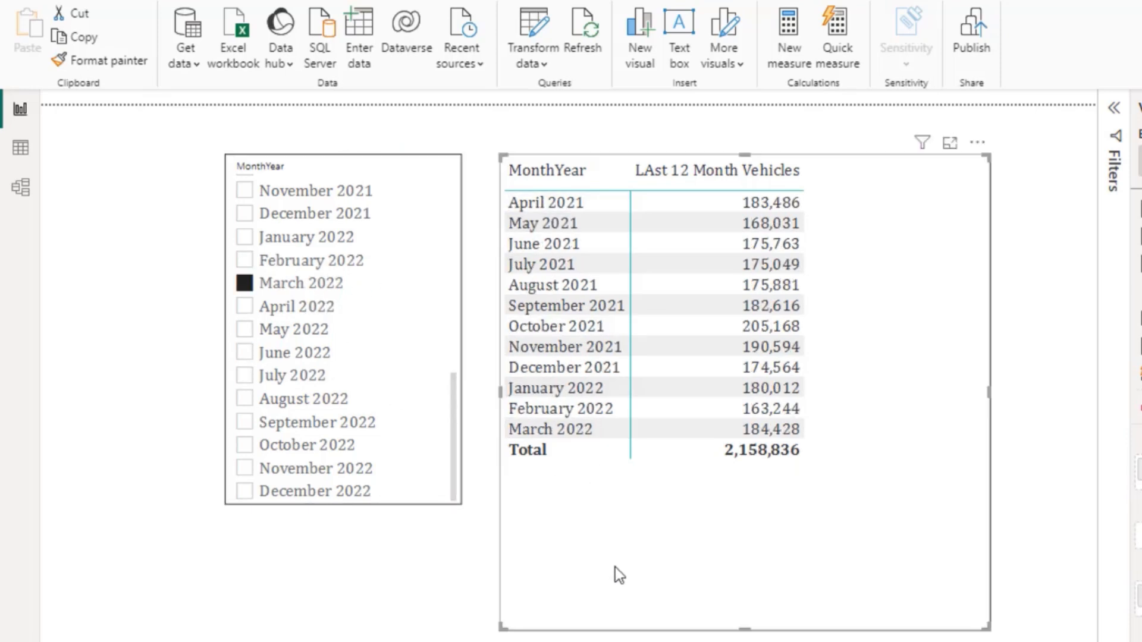
left_click(346, 270)
scroll(298, 387, "up", 3)
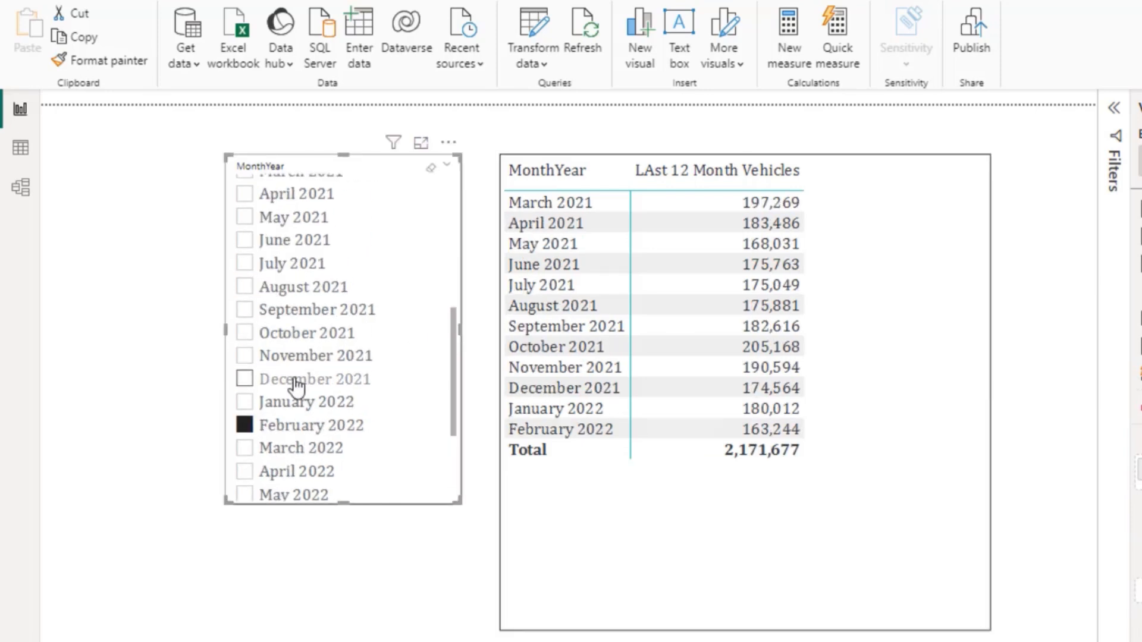
left_click(297, 384)
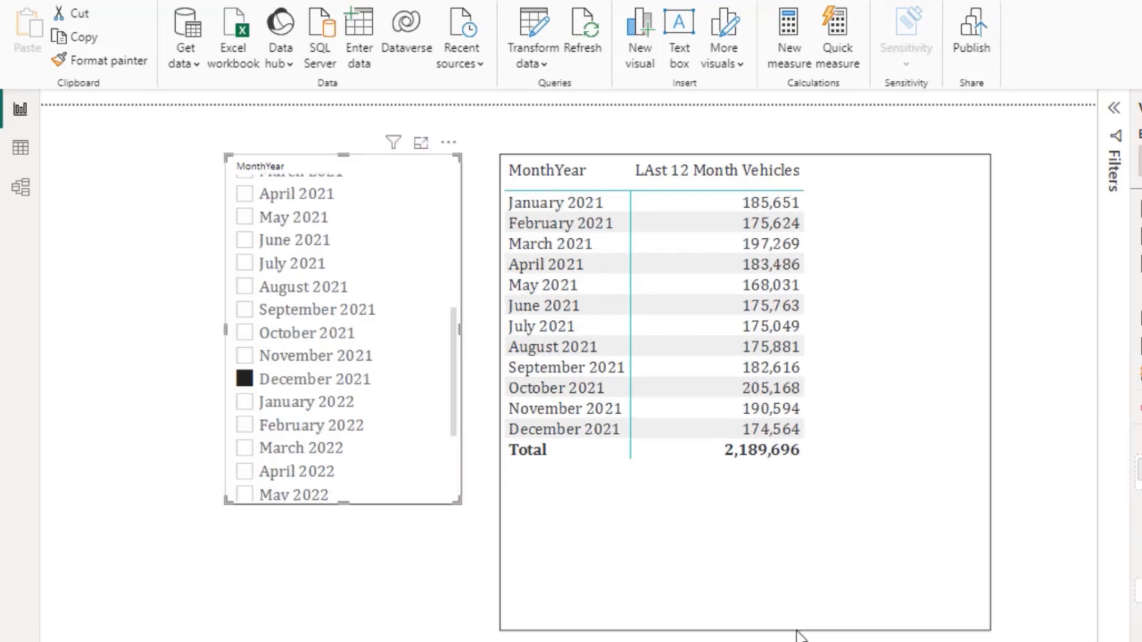
- Review the DAX formula of the LAst 12 Month Vehicles measure, focusing on the [Total No. of Vehicles] reference inside CALCULATE
left_click(874, 547)
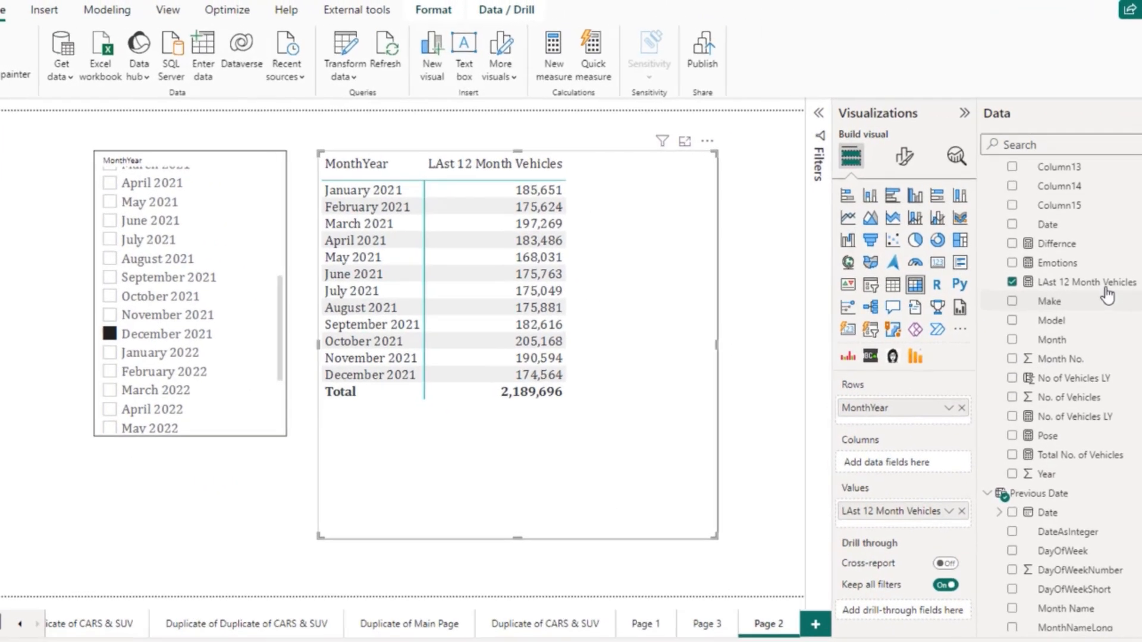
left_click(1064, 274)
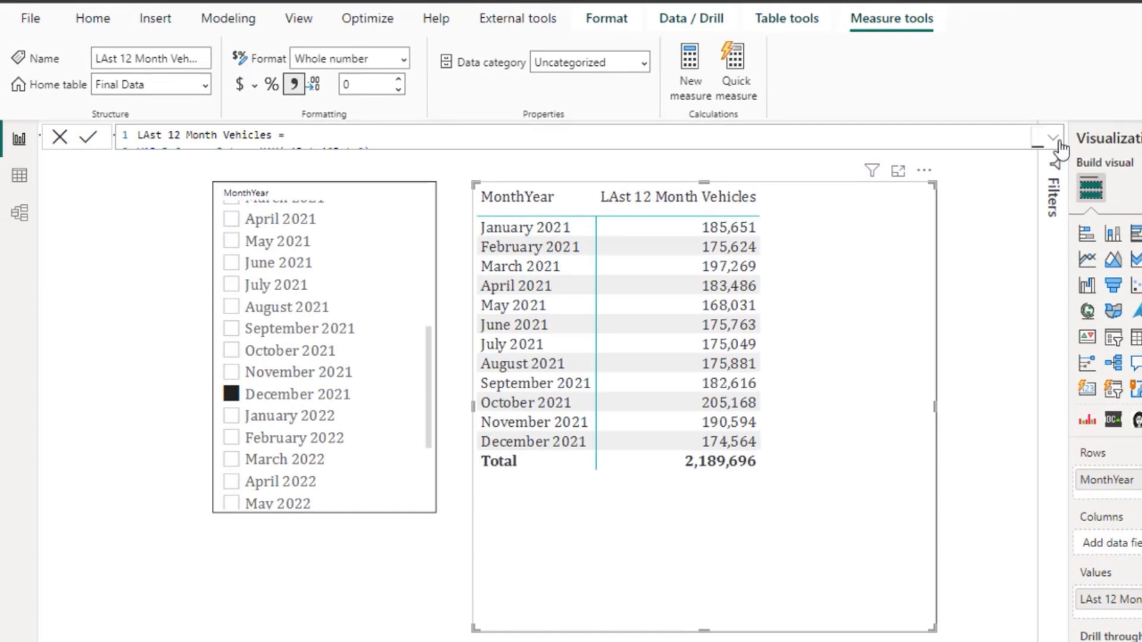
left_click(1053, 138)
left_click_drag(367, 301, 241, 307)
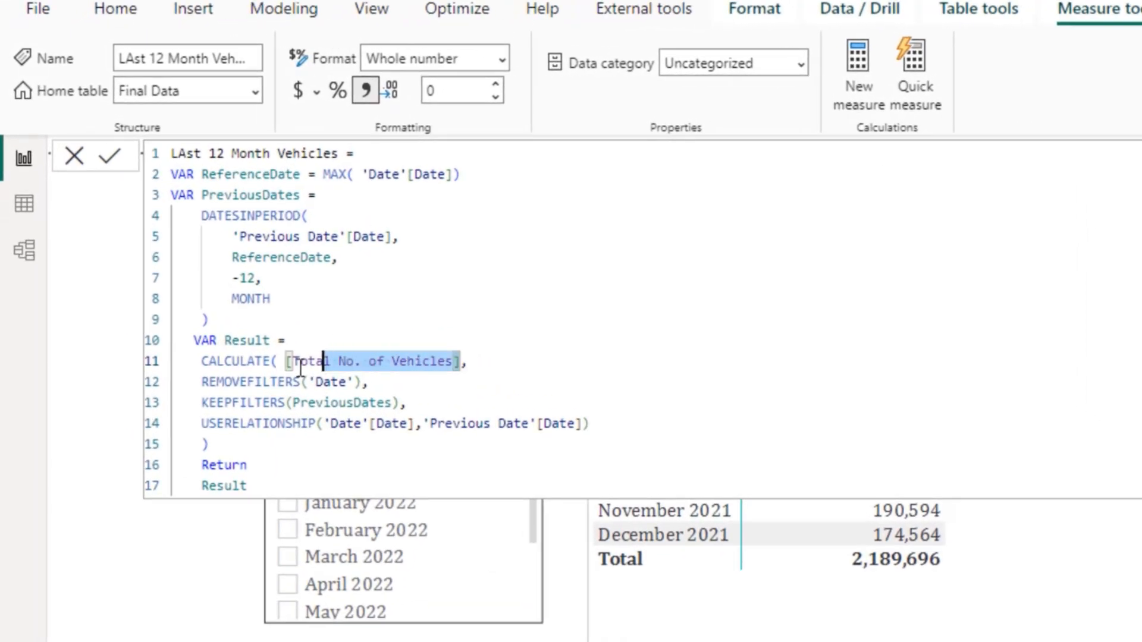
mouse_move(300, 369)
left_mouse_down()
mouse_move(325, 383)
mouse_move(286, 361)
left_mouse_up()
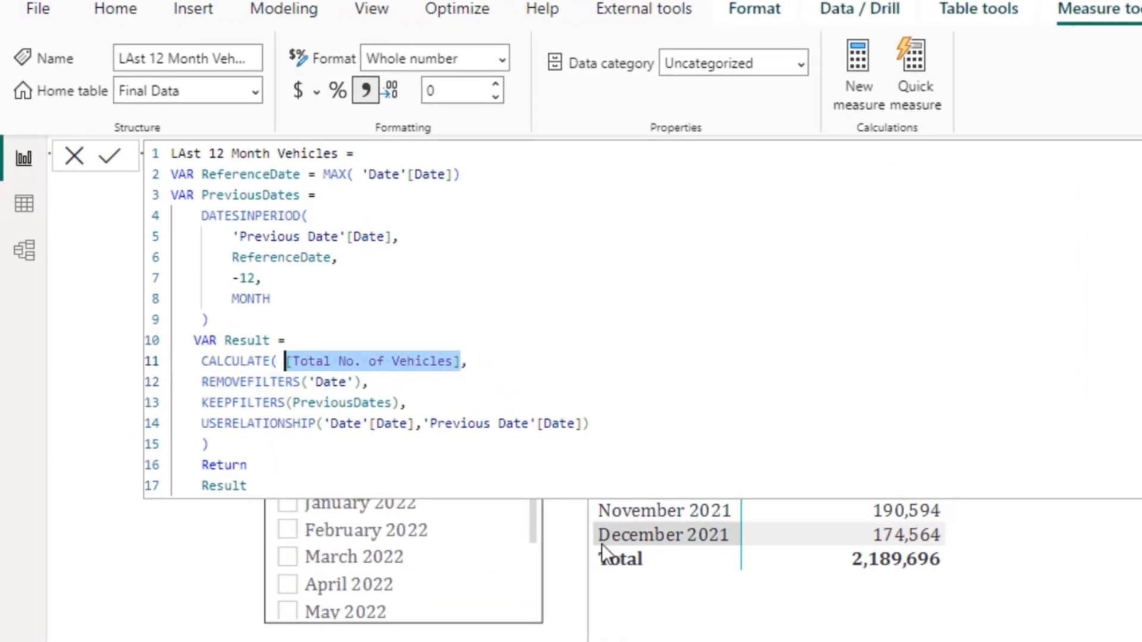
left_click(539, 457)
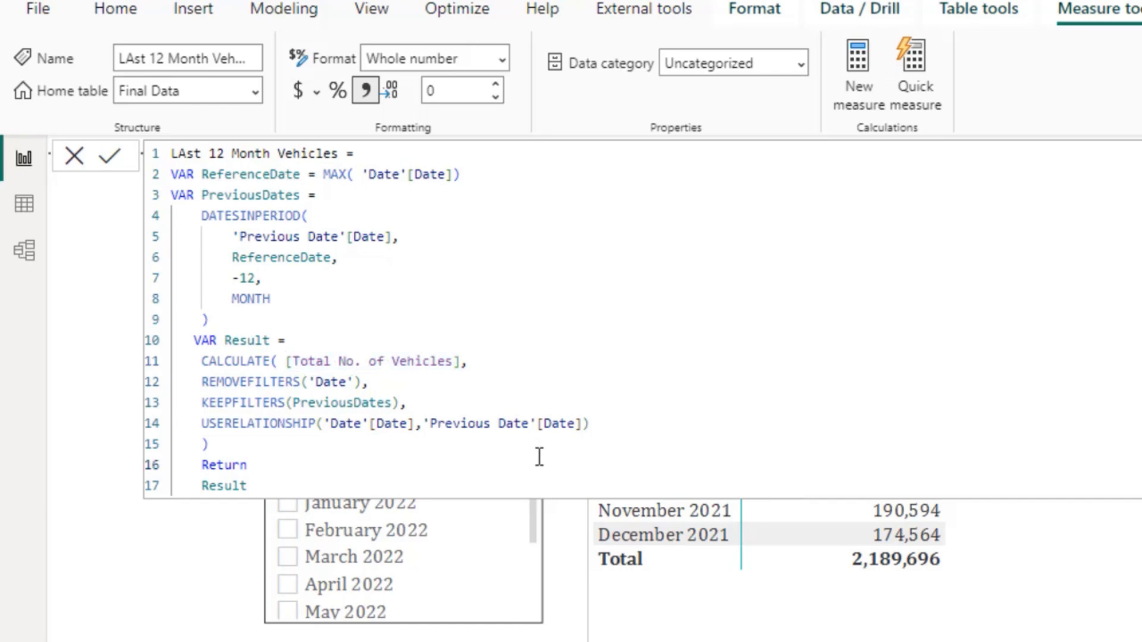
left_click(662, 594)
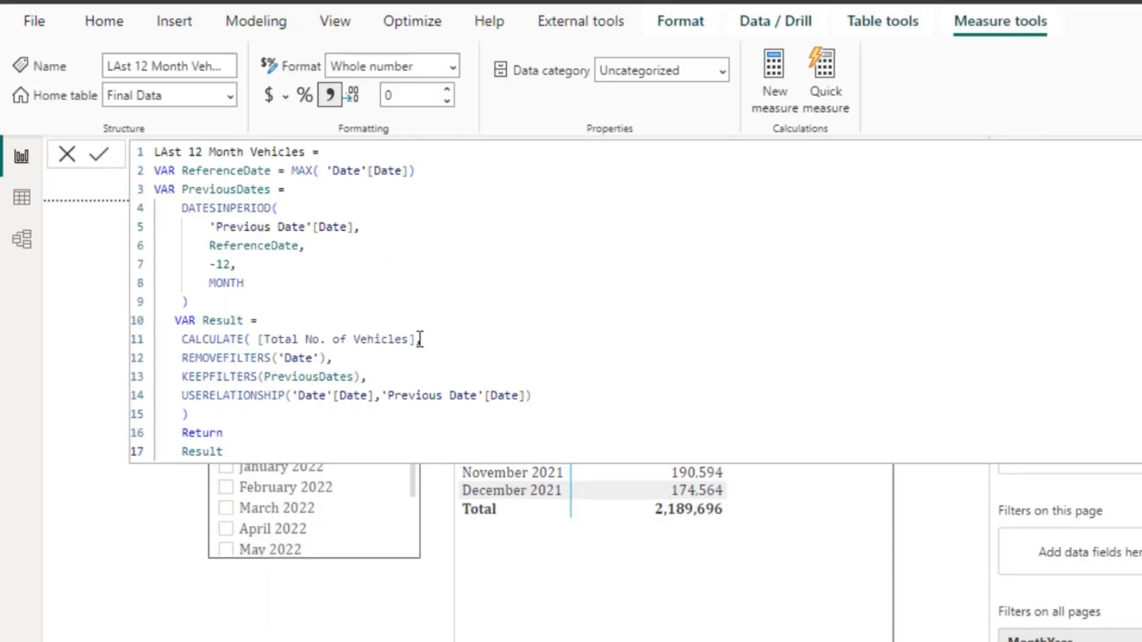
left_click_drag(420, 339, 254, 333)
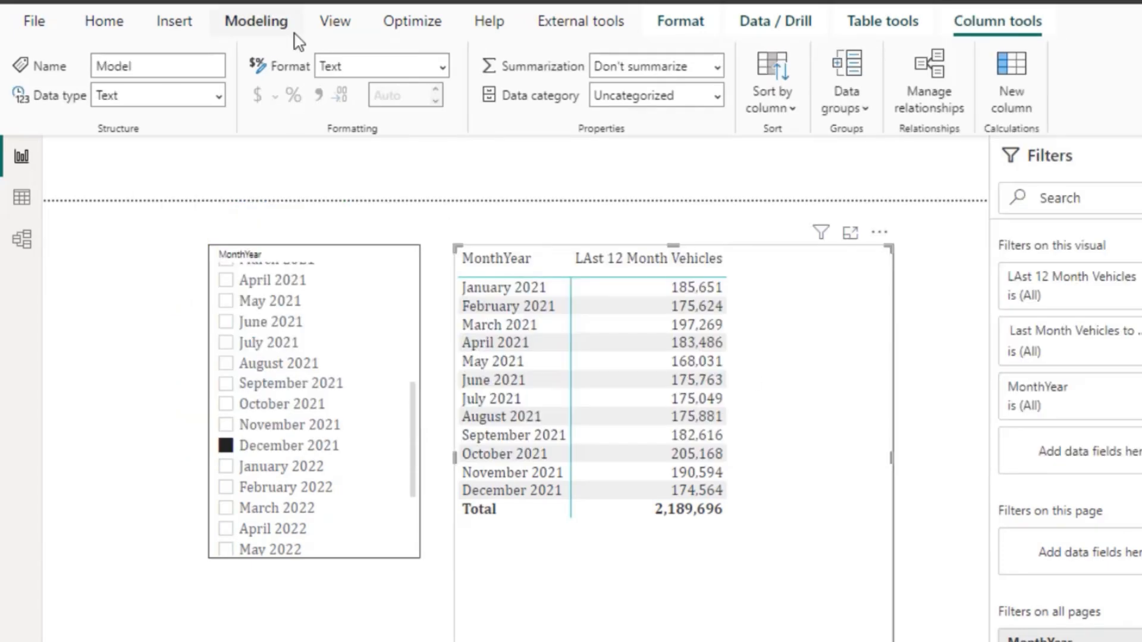
- Switch to Tabular Editor and create a calculation group named Last 12 Month Vehicles among the model's tables
left_click(594, 25)
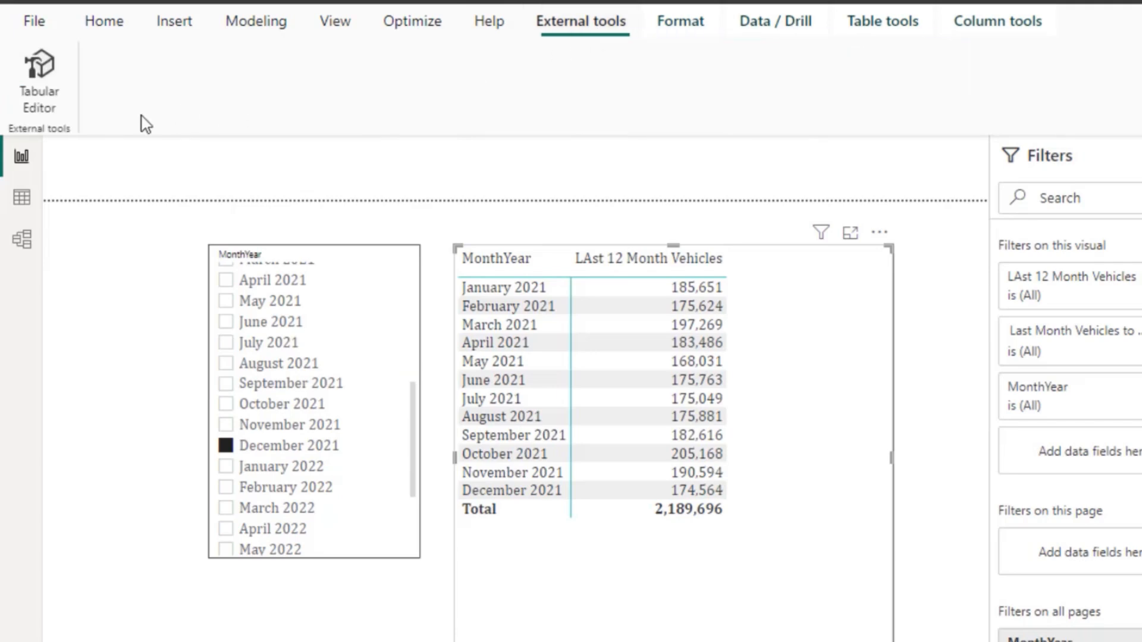
left_click(50, 85)
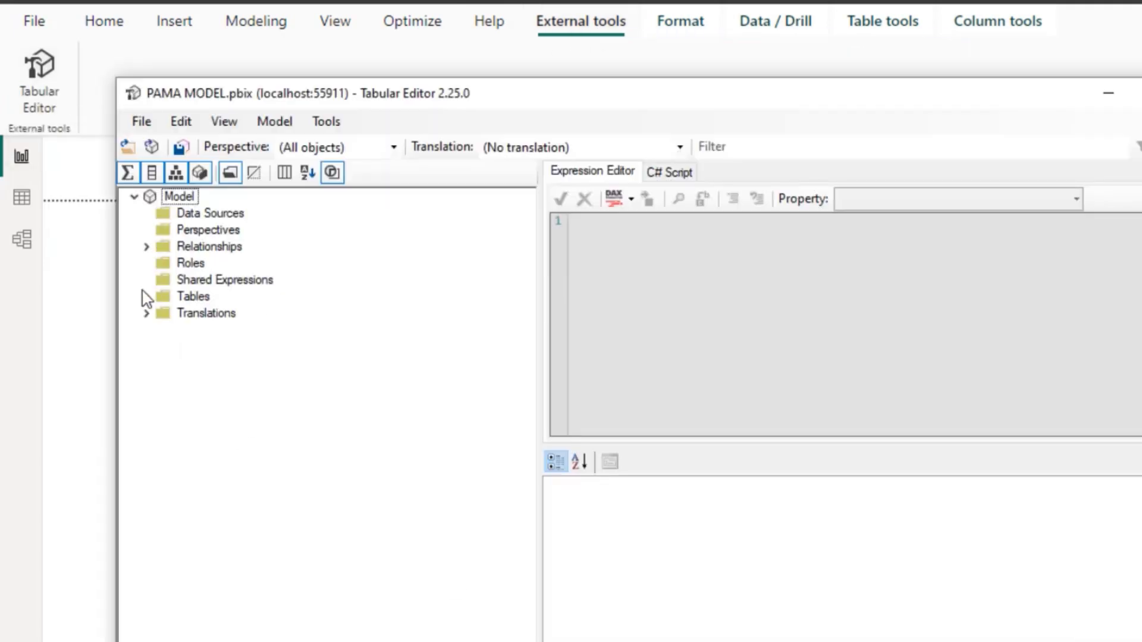
left_click(147, 297)
right_click(191, 296)
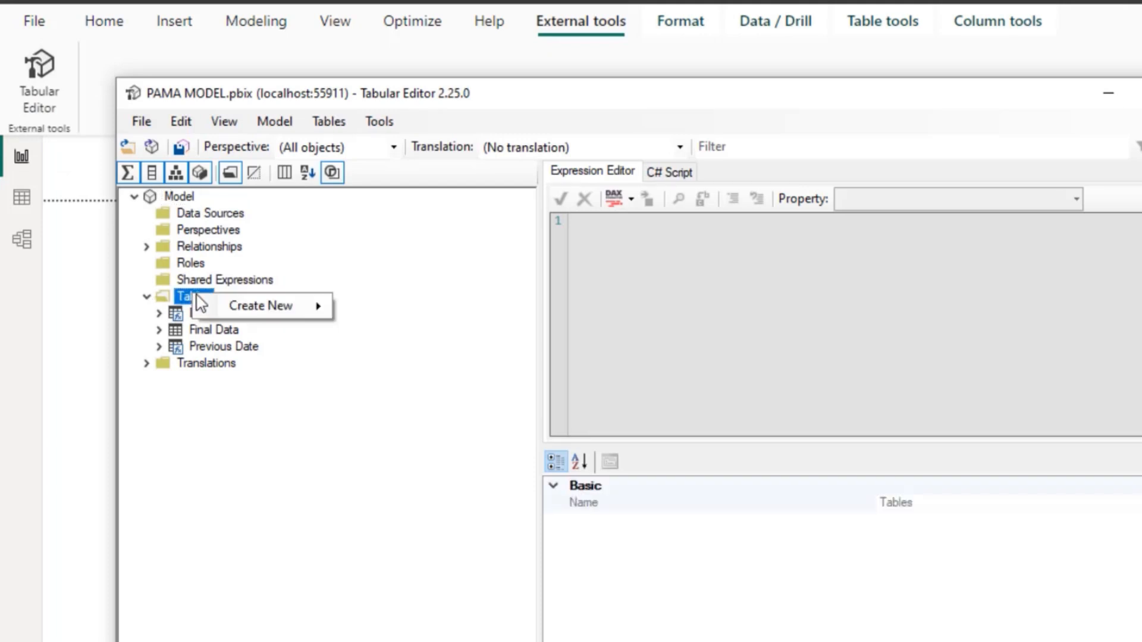
mouse_move(276, 310)
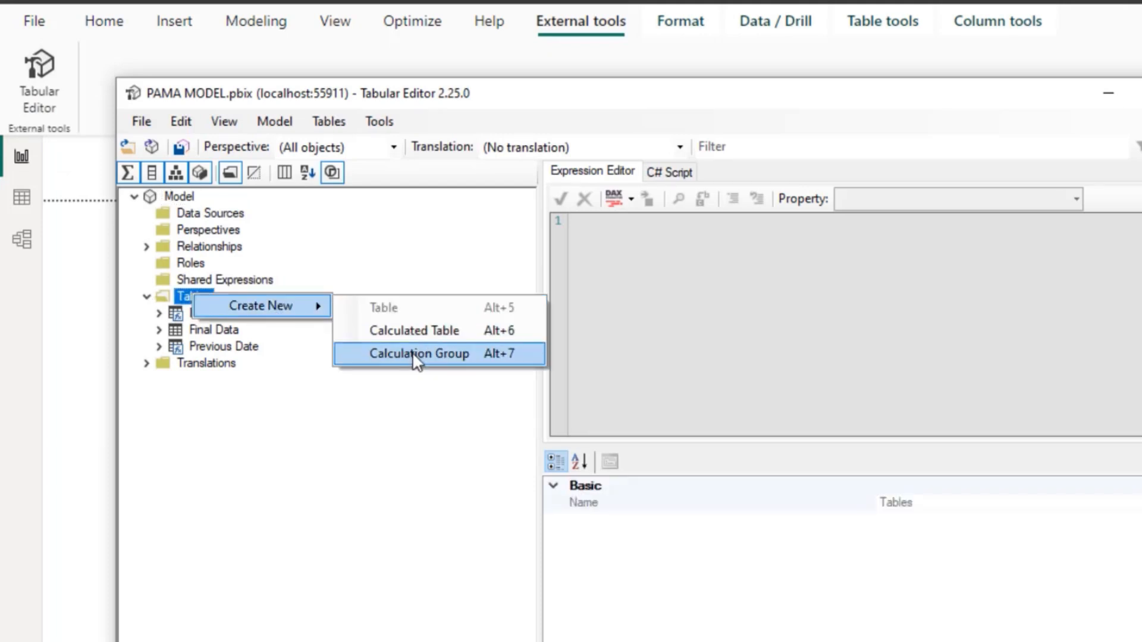
left_click(416, 354)
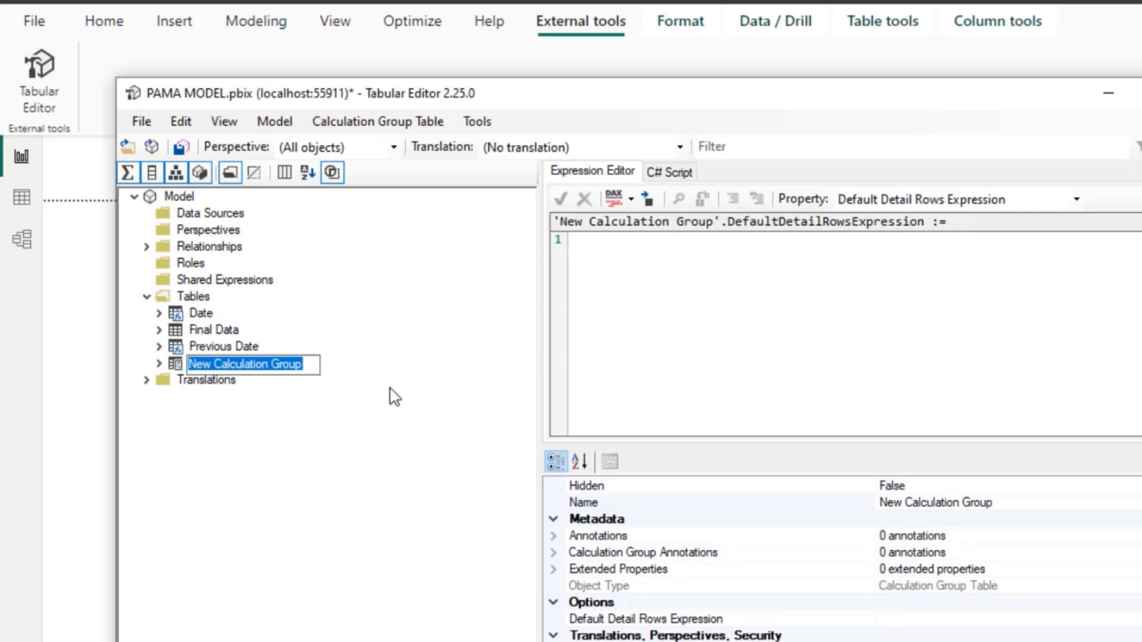
type("Last 12 ")
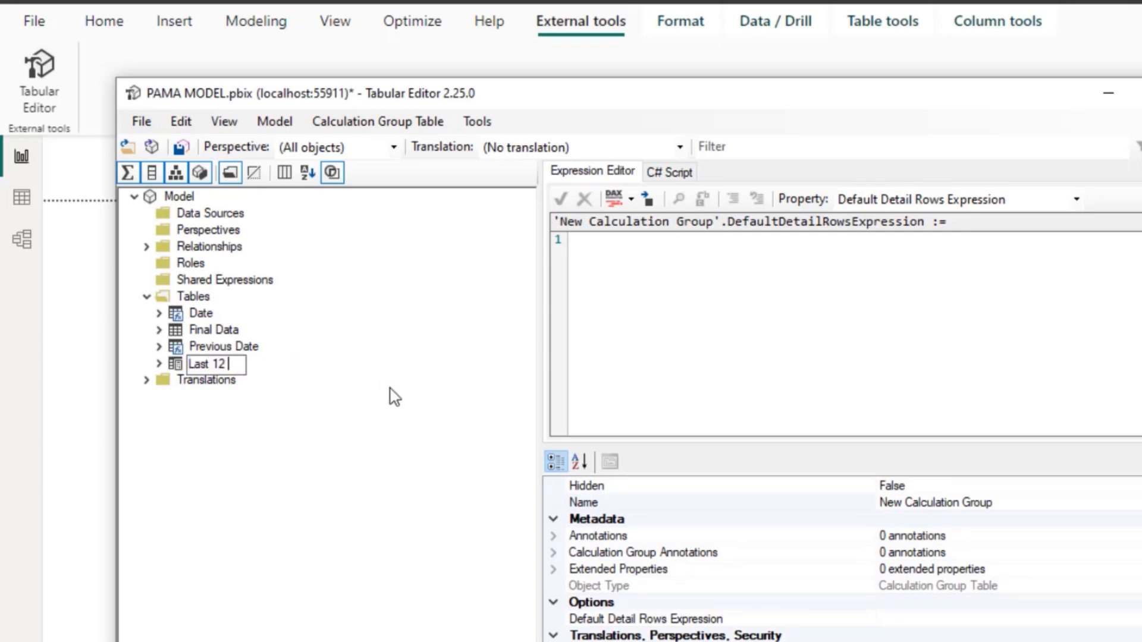
type("Month Veh")
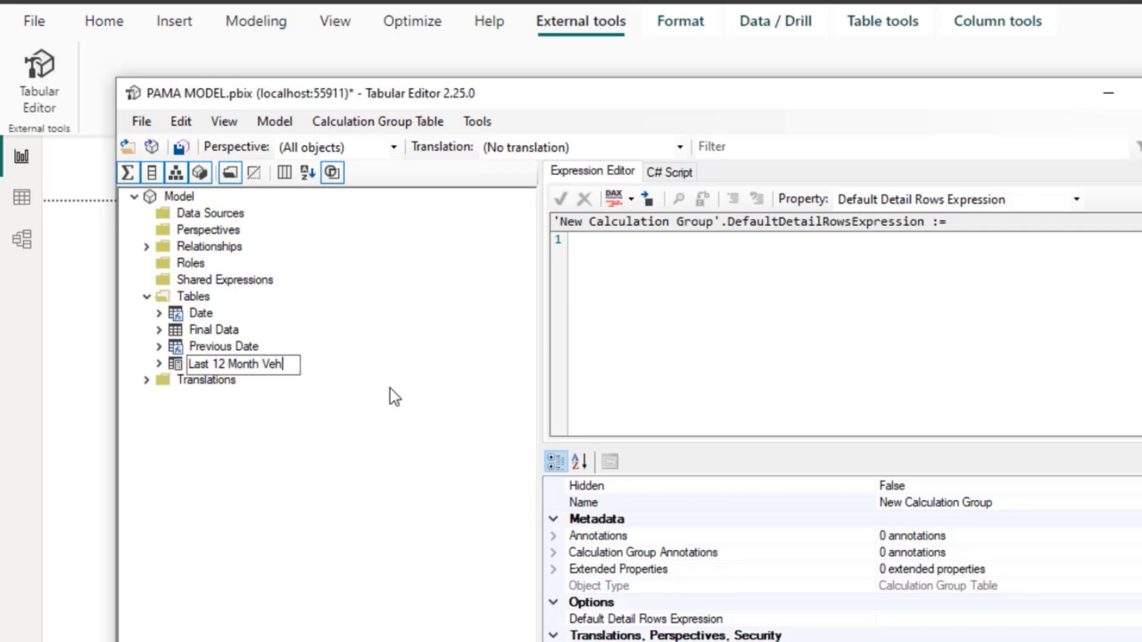
type("icles")
key("Return")
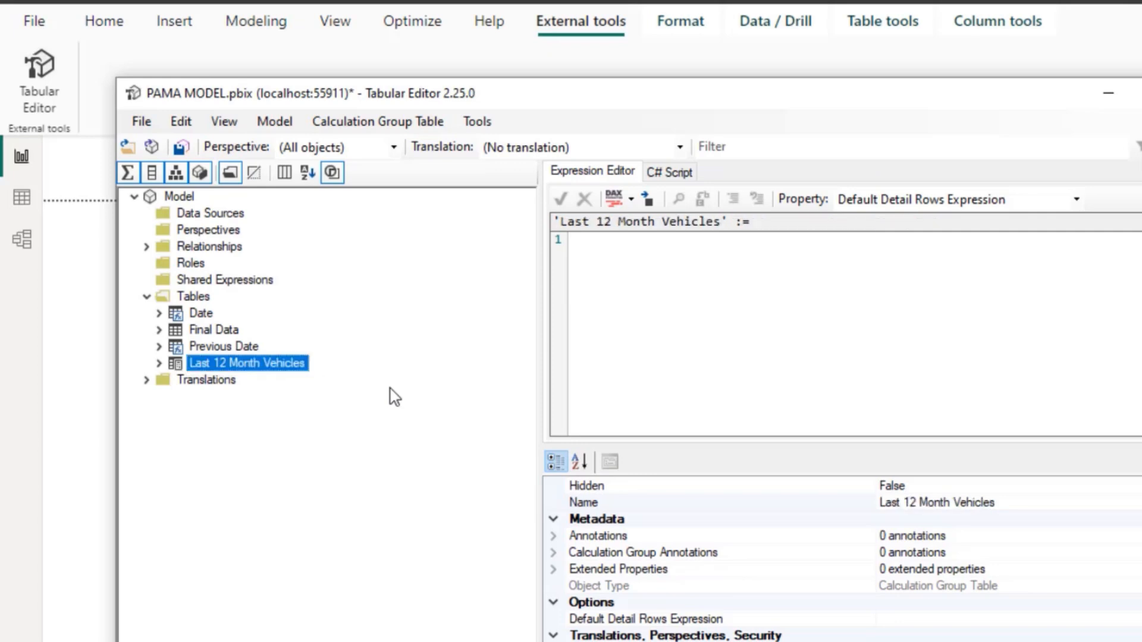
- Add a calculation item named Last Months to Show to the Last 12 Month Vehicles calculation group
left_click(160, 363)
right_click(215, 383)
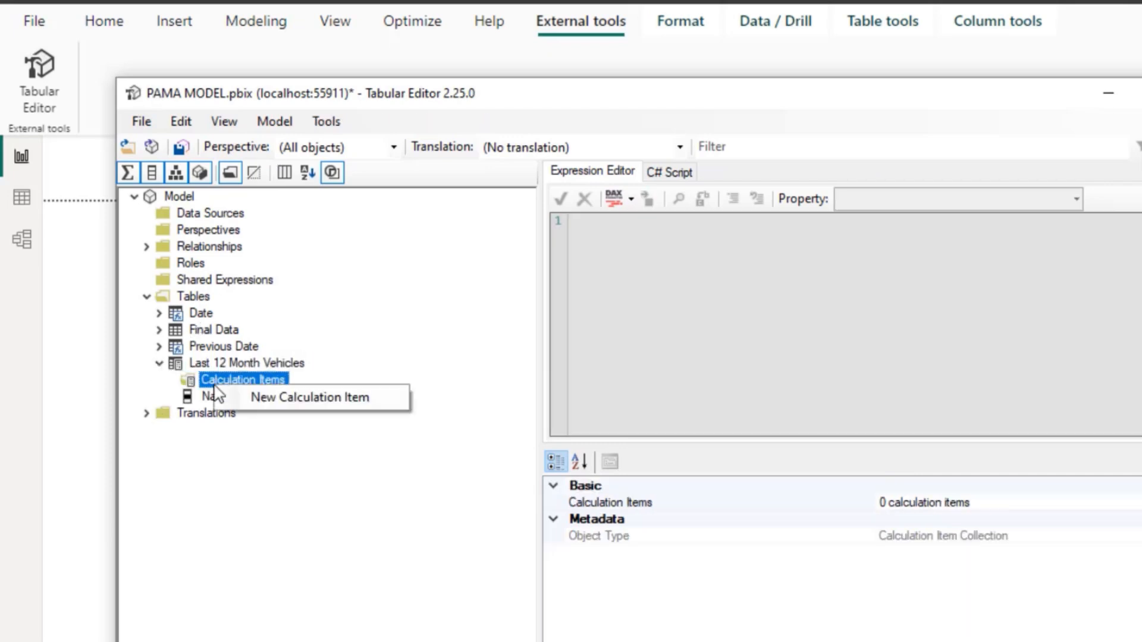
left_click(320, 408)
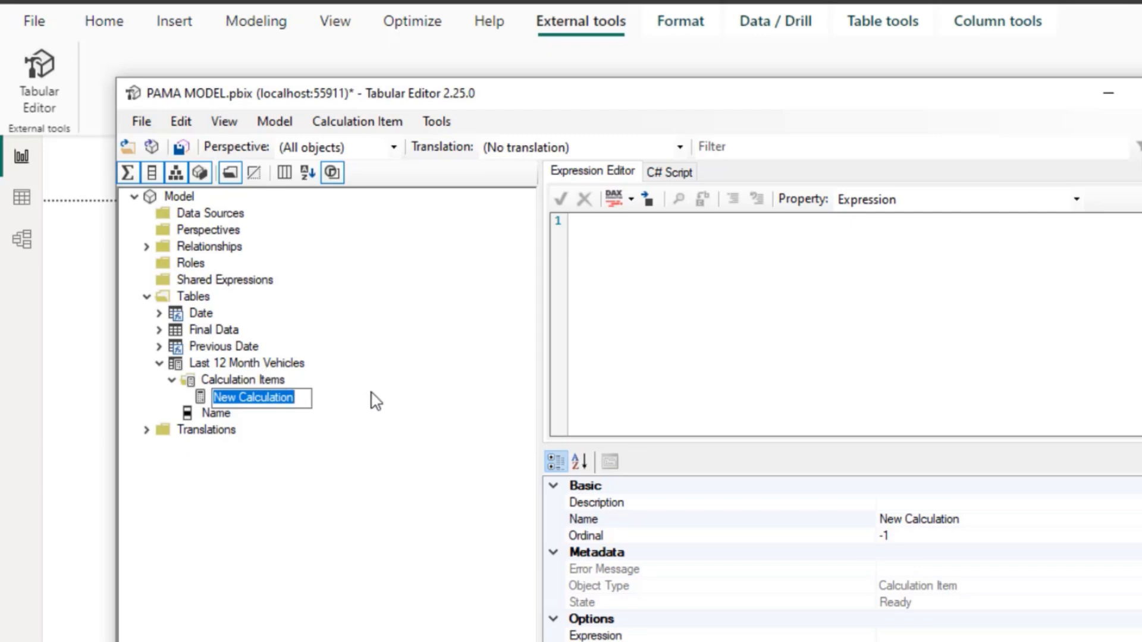
type("Last Moth")
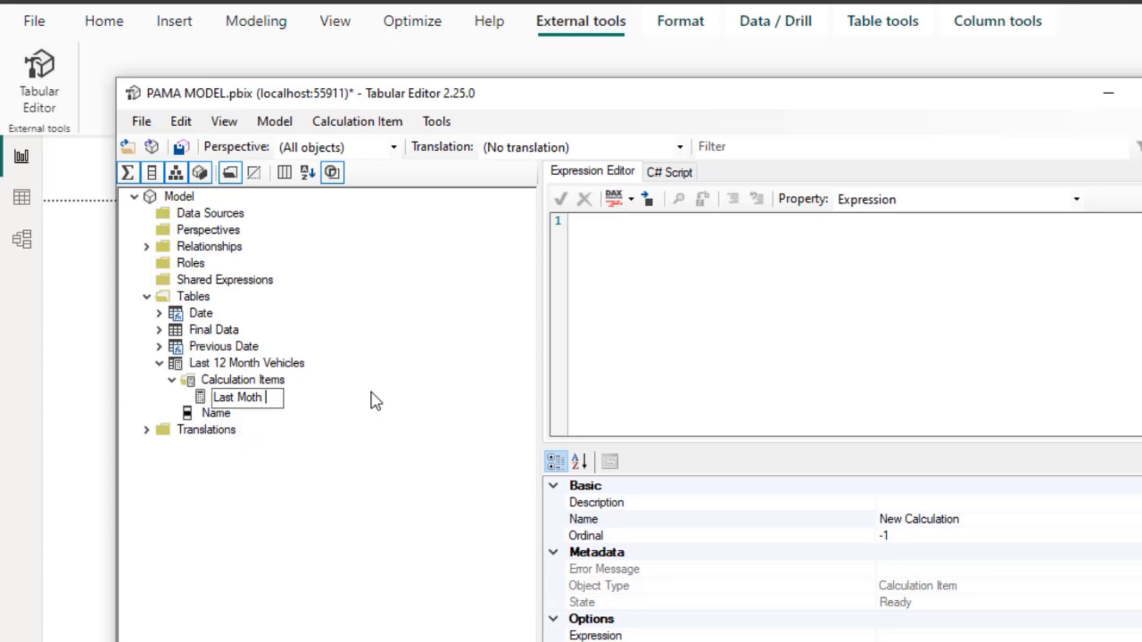
type(" ths")
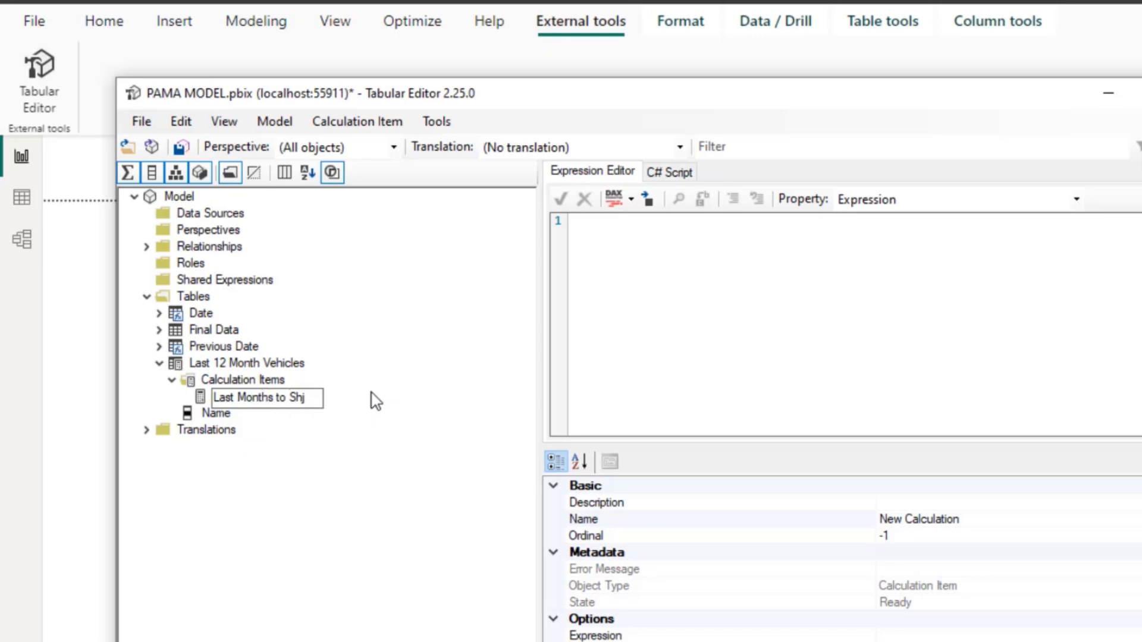
type(" to Shoe")
key("Return")
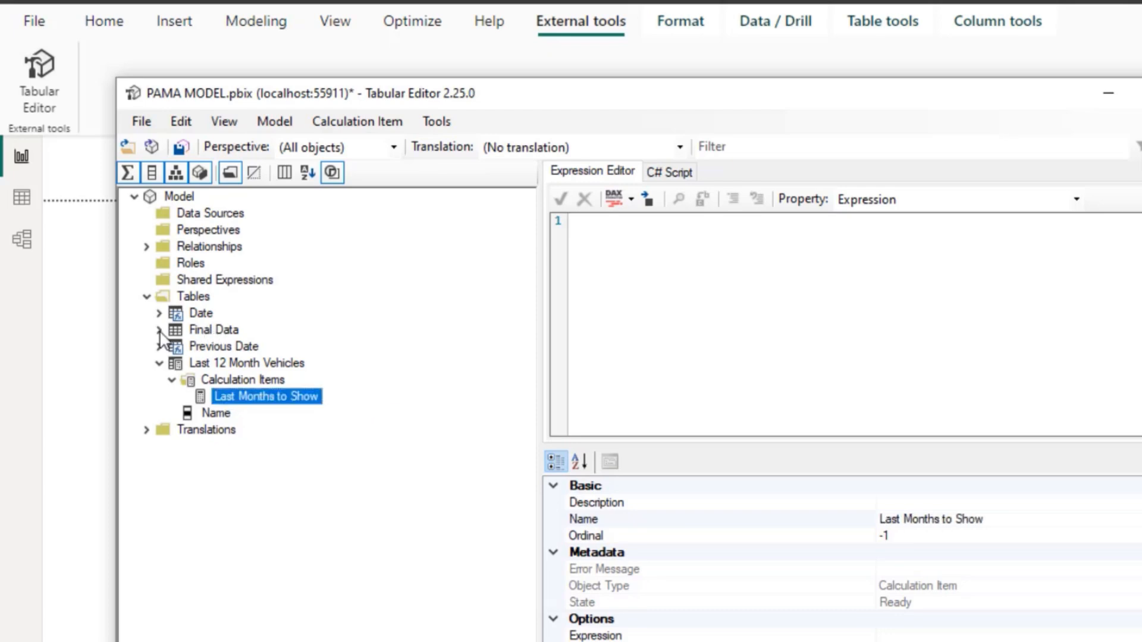
- Copy the full DAX expression of the LAst 12 Month Vehicles measure in Final Data into the Last Months to Show calculation item
left_click(159, 331)
left_click(221, 464)
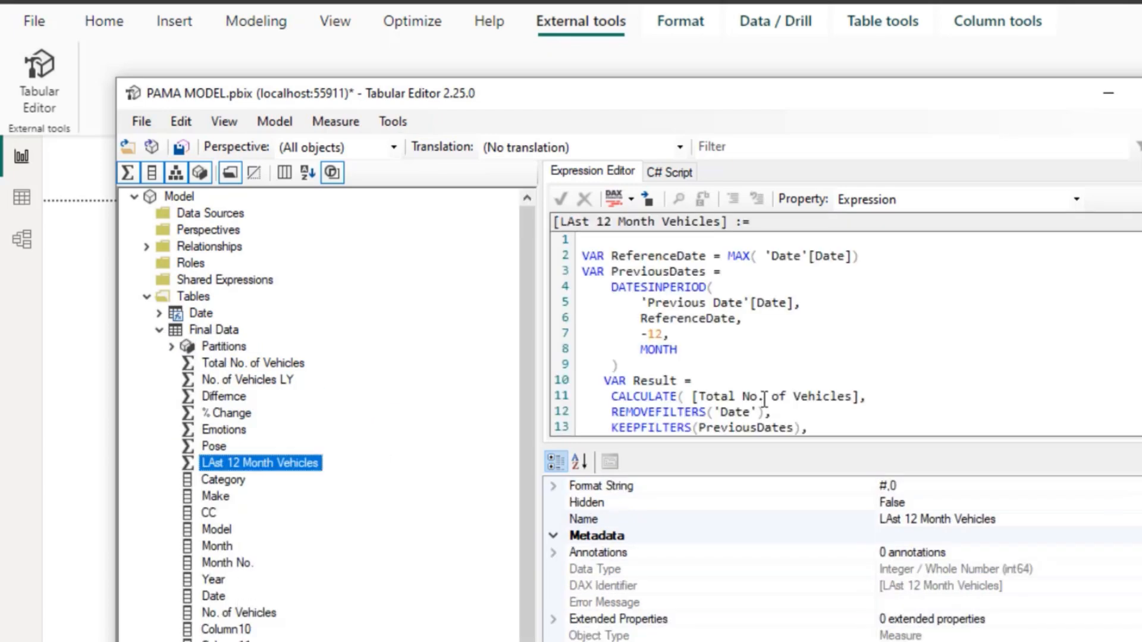
left_click(766, 386)
key("ctrl+a")
key("ctrl+c")
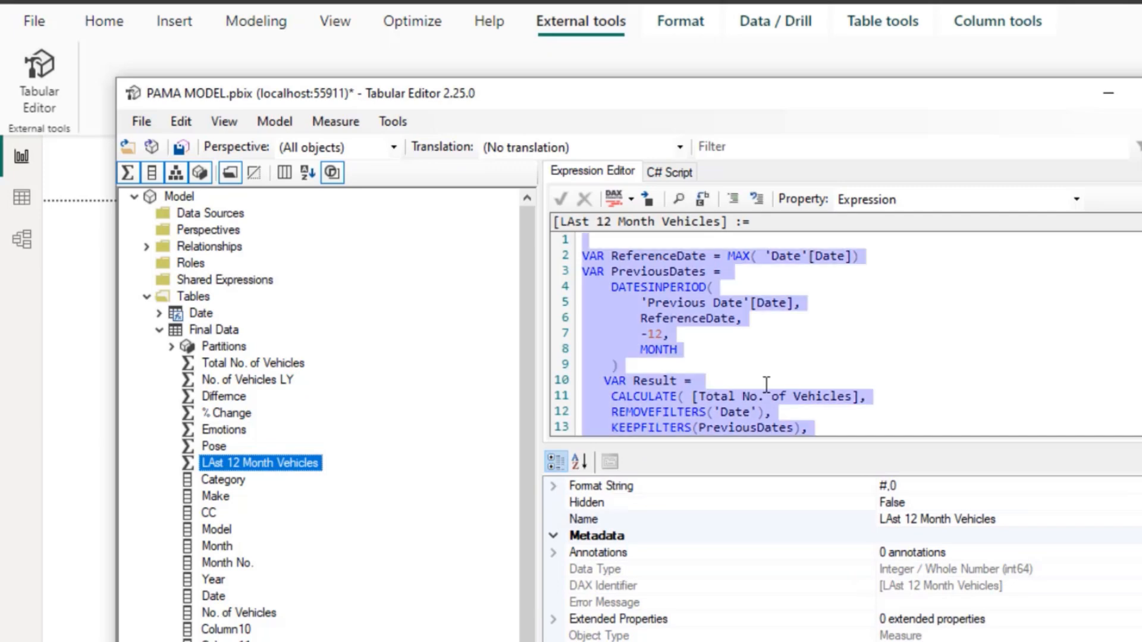
left_click(159, 330)
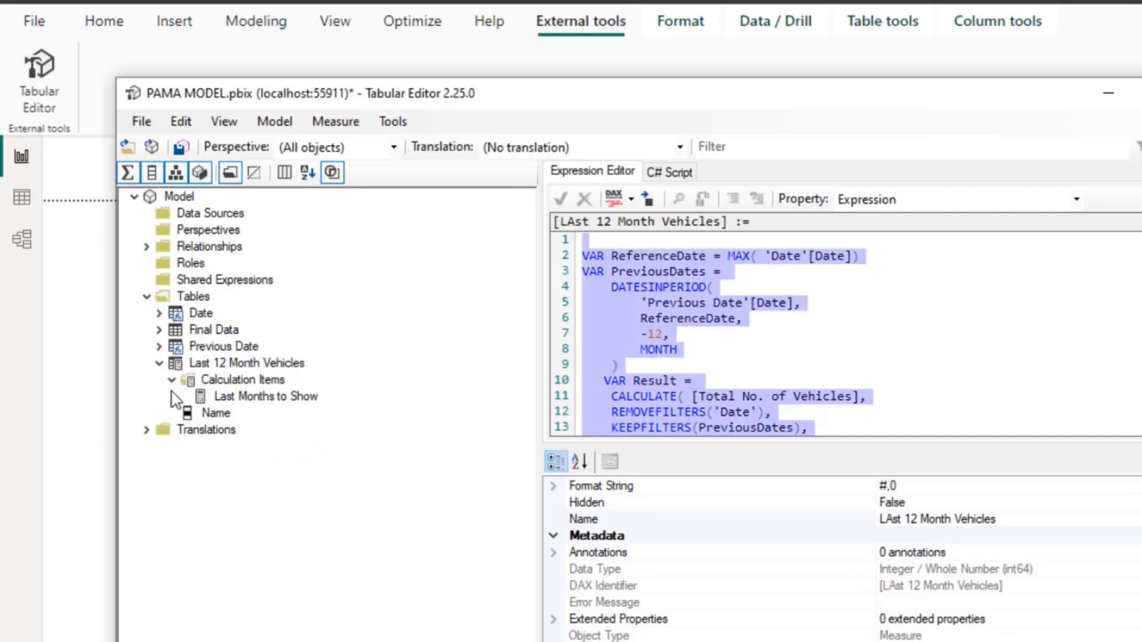
left_click(243, 396)
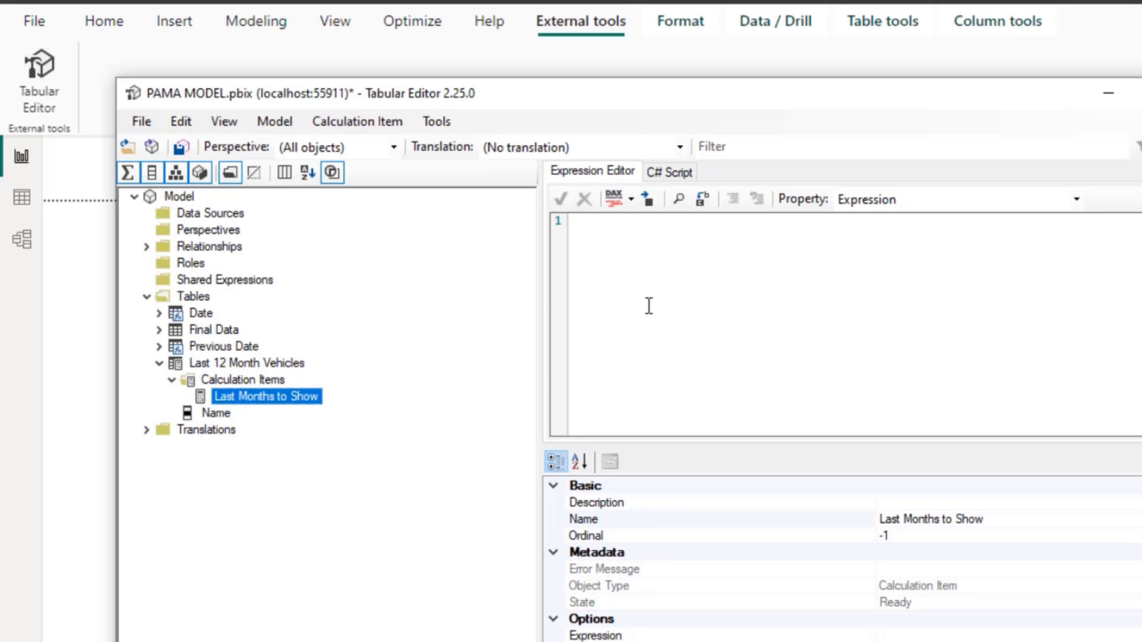
left_click(649, 306)
key("ctrl+v")
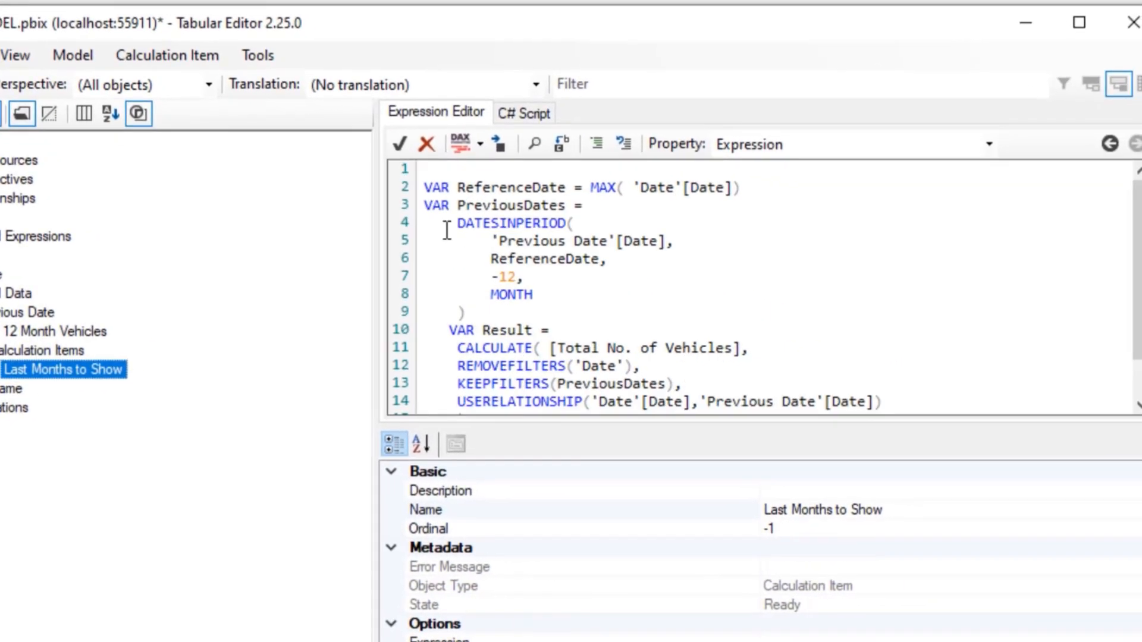
- Declare VAR NumofMonth = 12 above ReferenceDate and use -NumofMonth as the interval in DATESINPERIOD
key("Return")
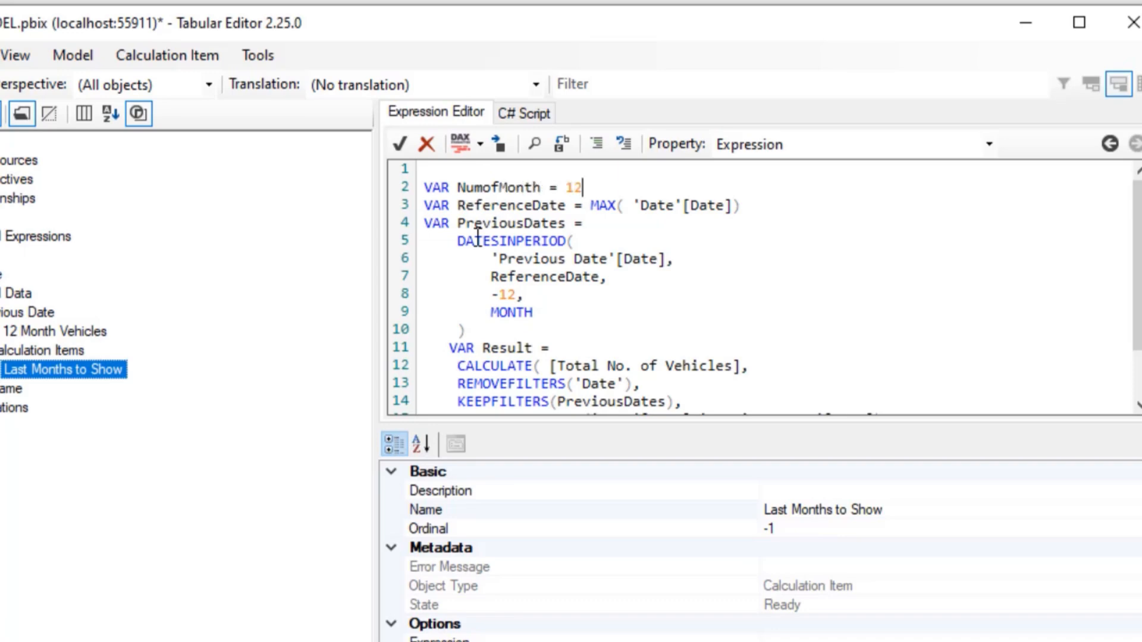
left_click_drag(537, 187, 466, 192)
key("ctrl+c")
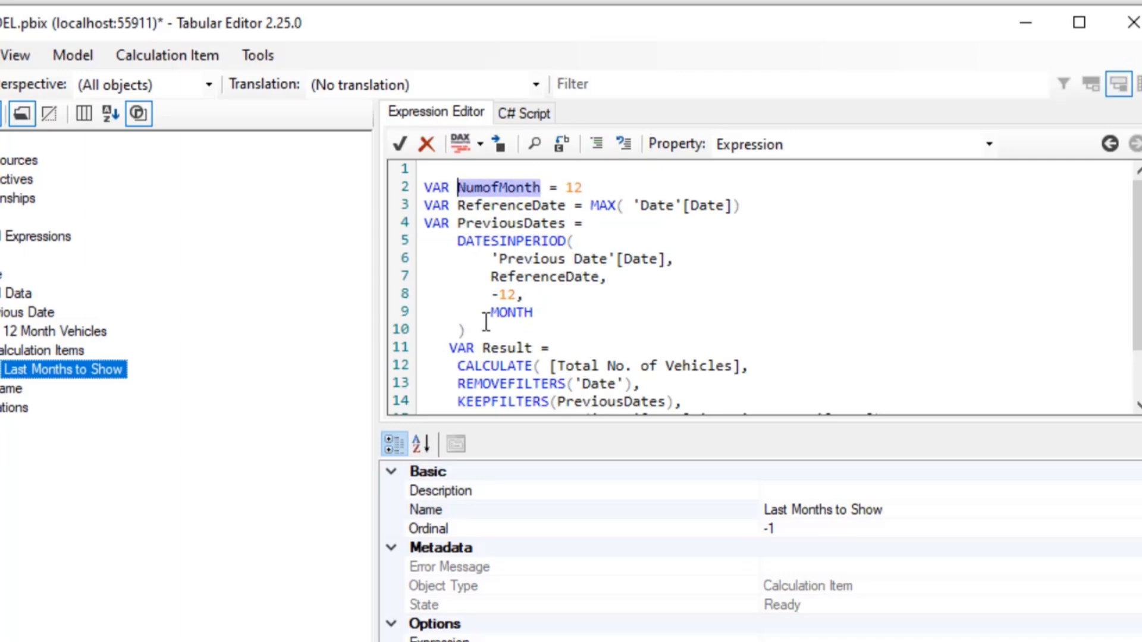
left_click_drag(518, 295, 508, 296)
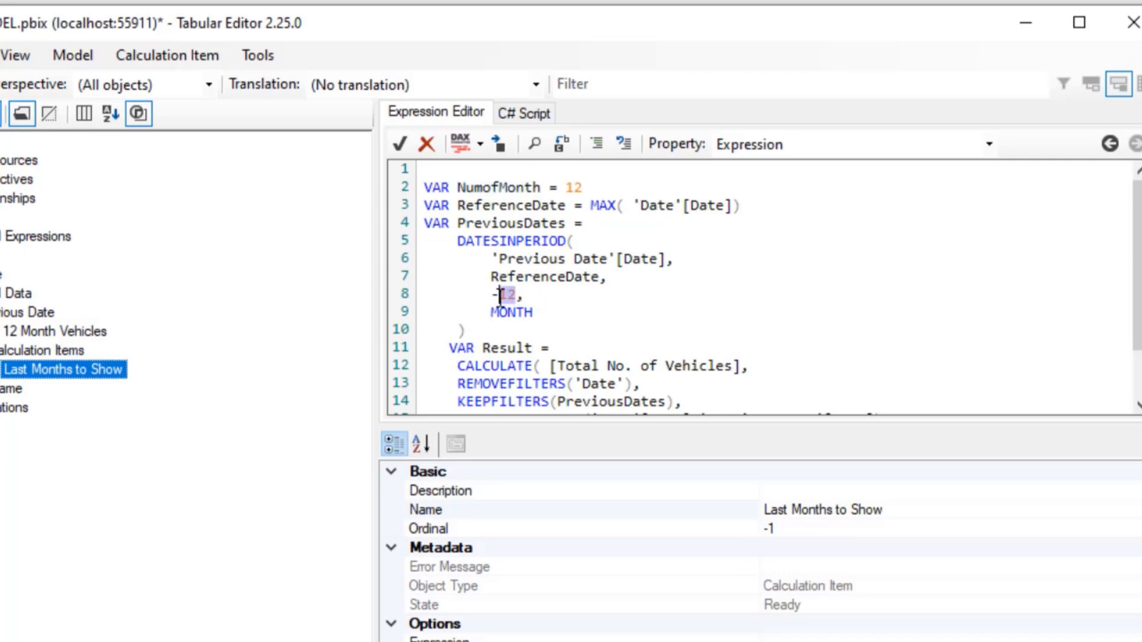
key("ctrl+v")
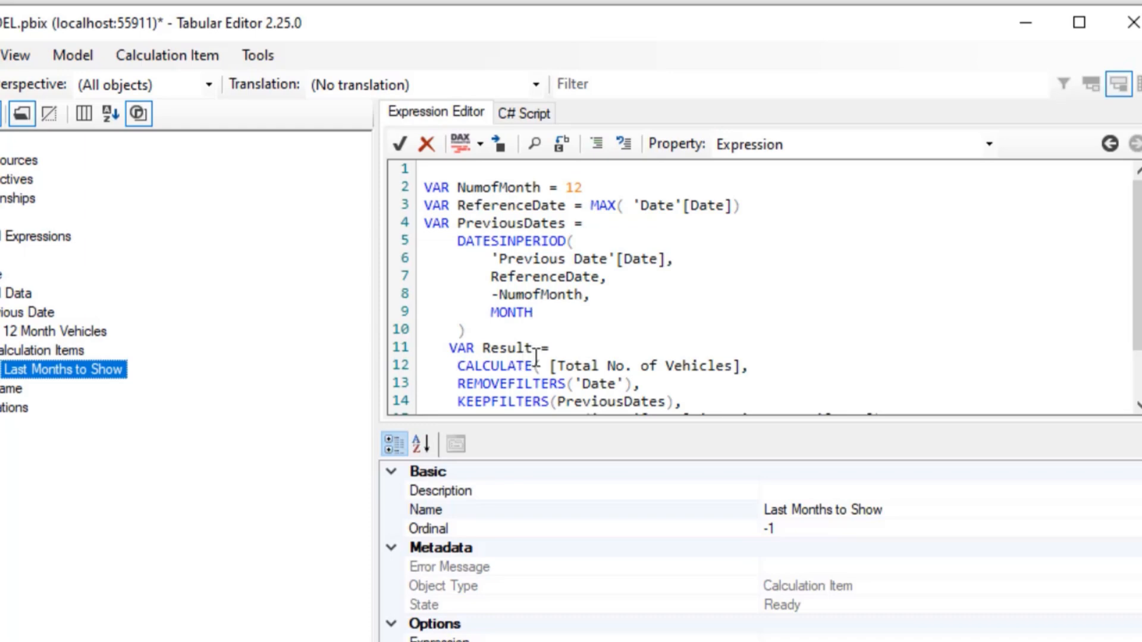
- Replace [Total No. of Vehicles] in the calculation item's CALCULATE with SELECTEDMEASURE ()
scroll(576, 371, "down", 1)
left_click_drag(743, 313, 547, 313)
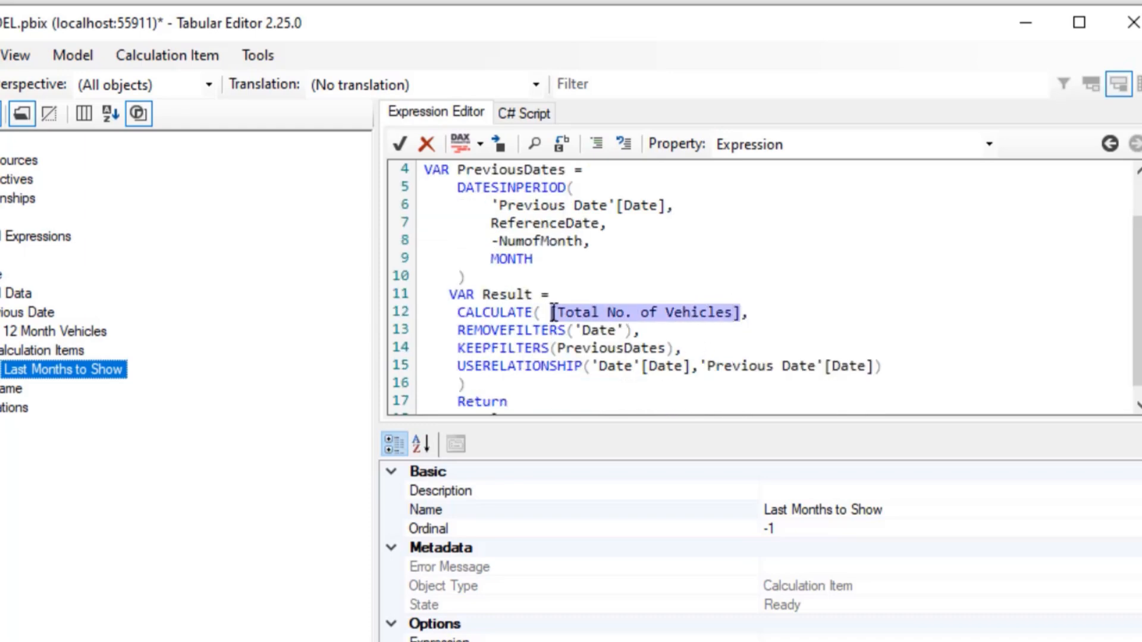
key("Delete")
key("Delete")
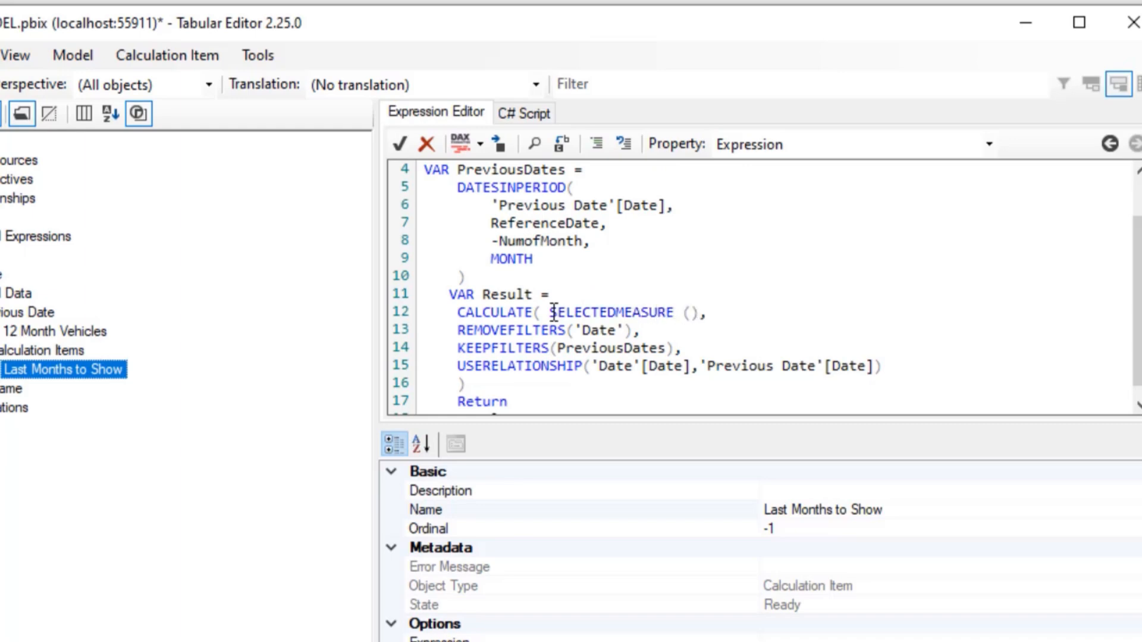
scroll(621, 398, "up", 1)
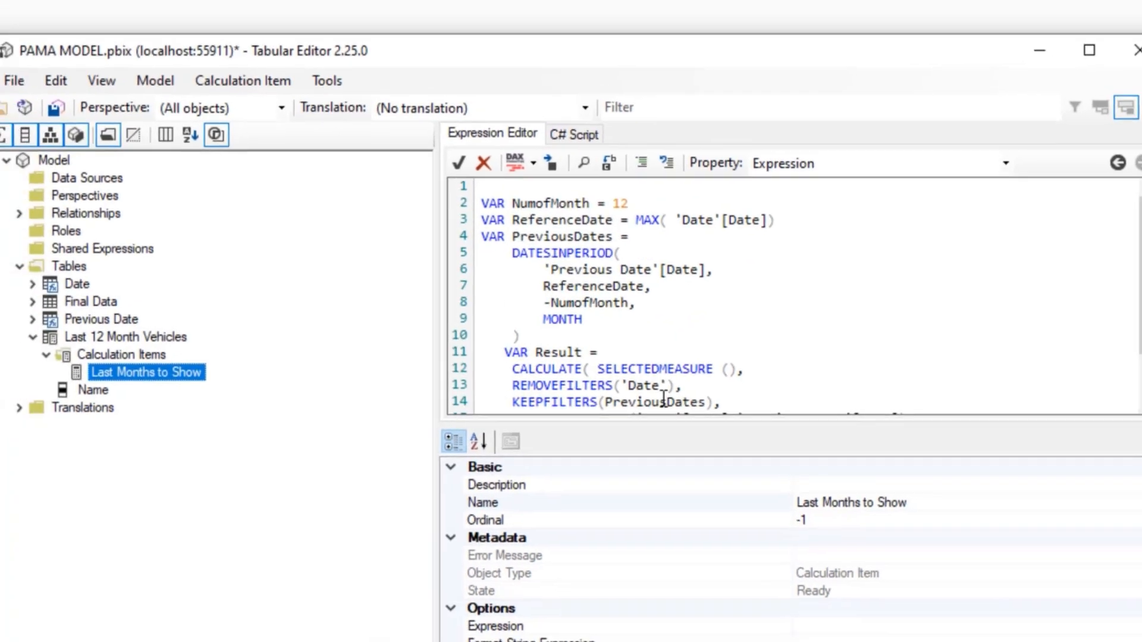
- Save the Last Months to Show calculation item's expression to the model, return to Power BI and refresh the calculation groups
scroll(622, 398, "down", 2)
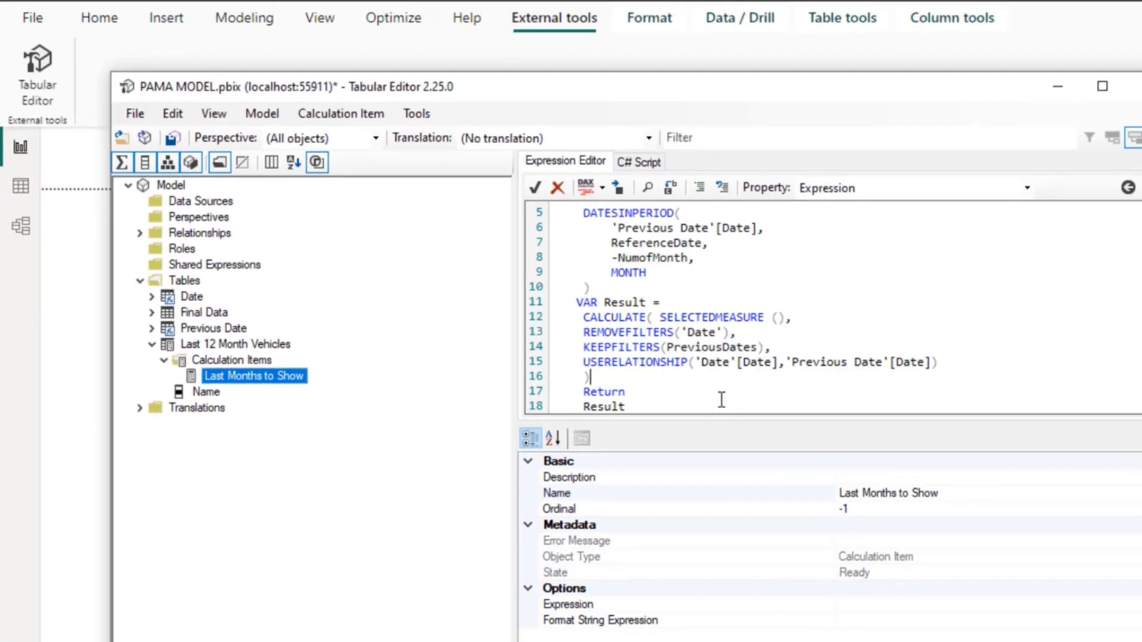
key("Return")
key("BackSpace")
left_click(534, 189)
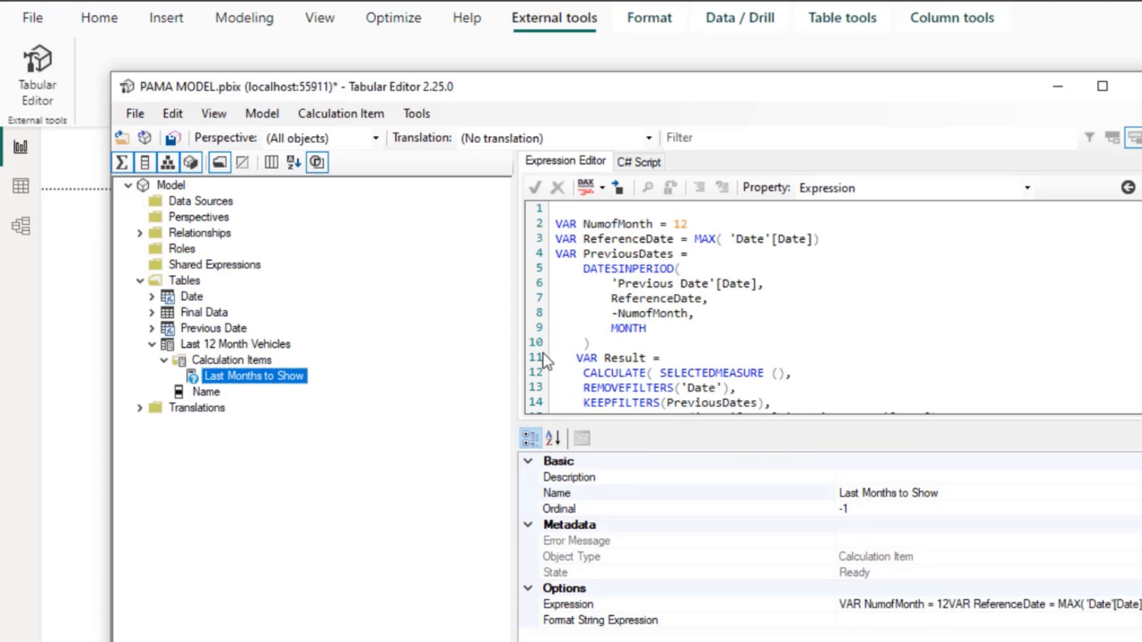
key("ctrl+s")
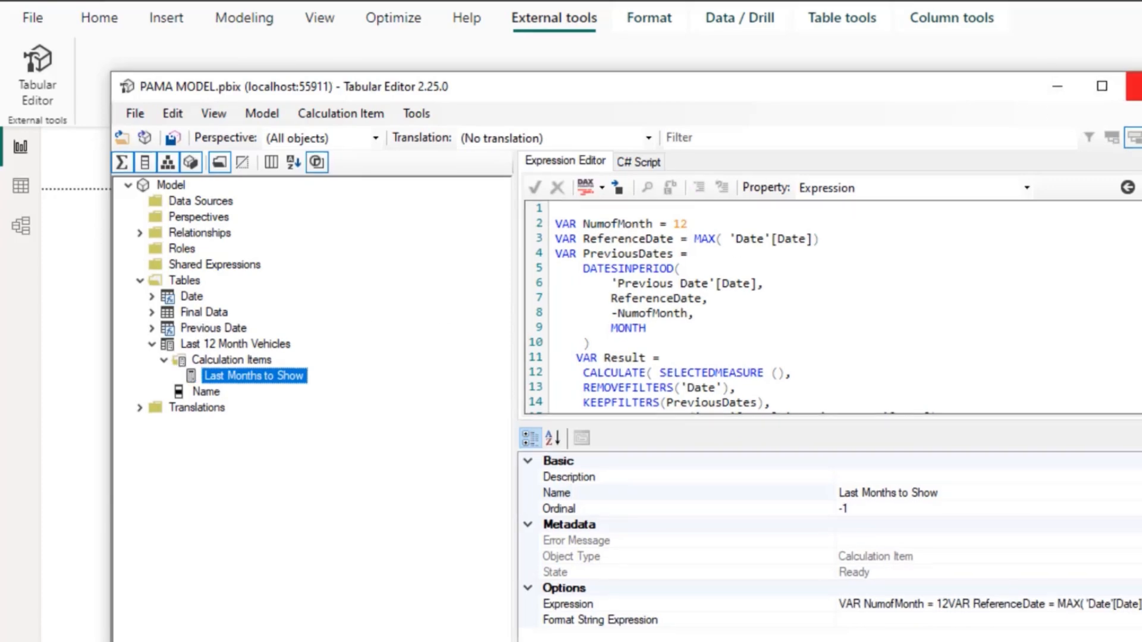
left_click(1139, 86)
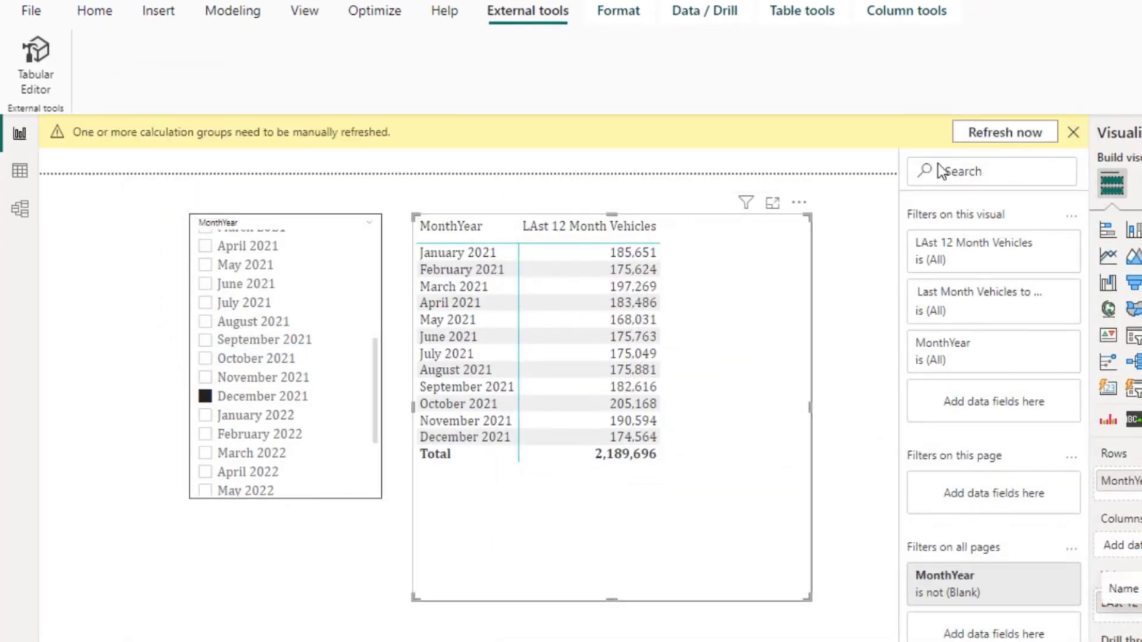
left_click(1003, 131)
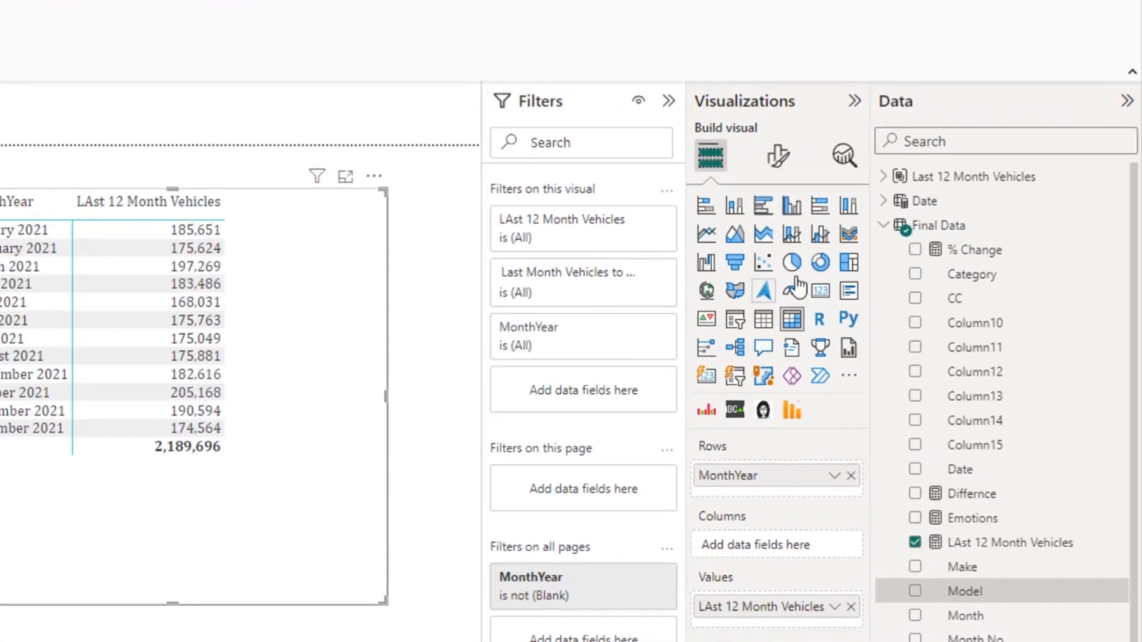
- Filter the matrix visual by the Last 12 Month Vehicles group's Name field, set to Last Months to Show
left_click(884, 176)
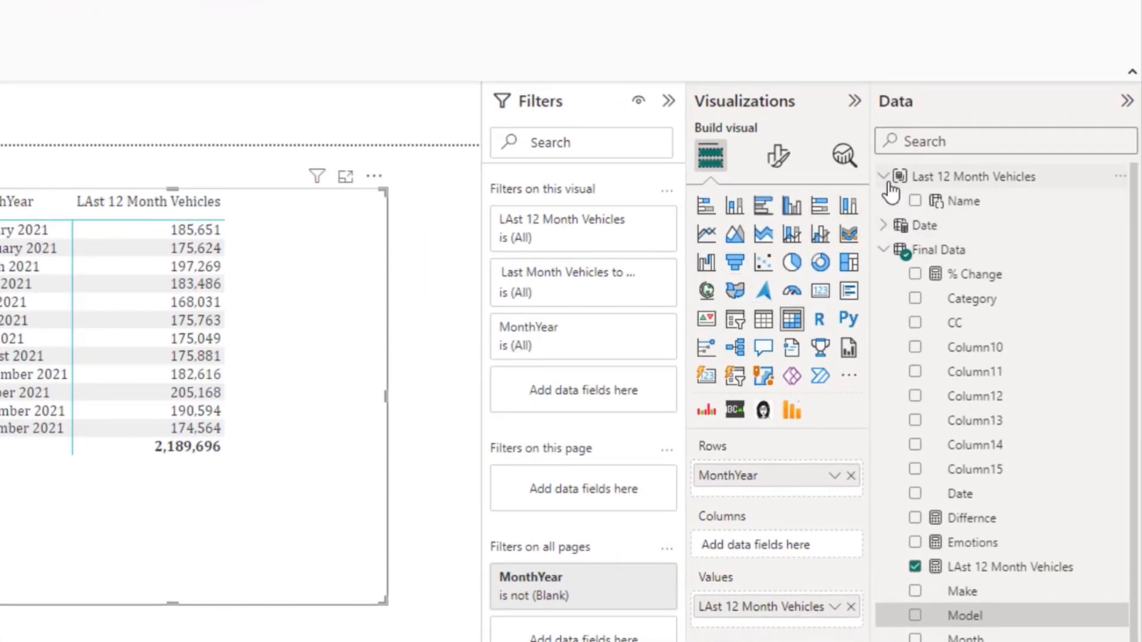
left_click(964, 210)
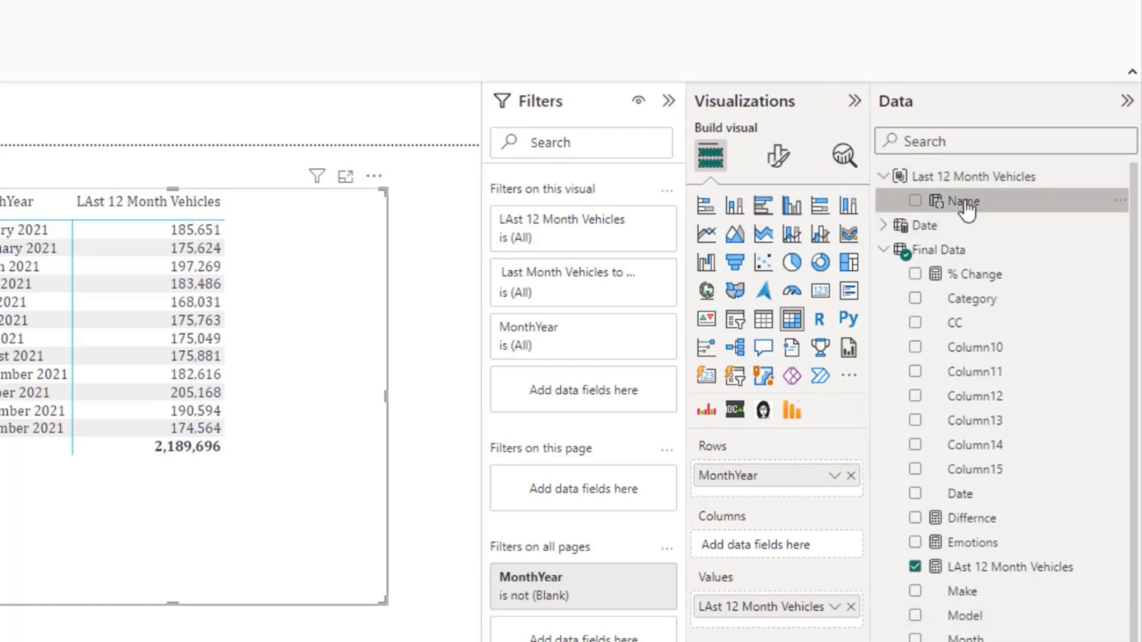
left_click_drag(966, 208, 547, 392)
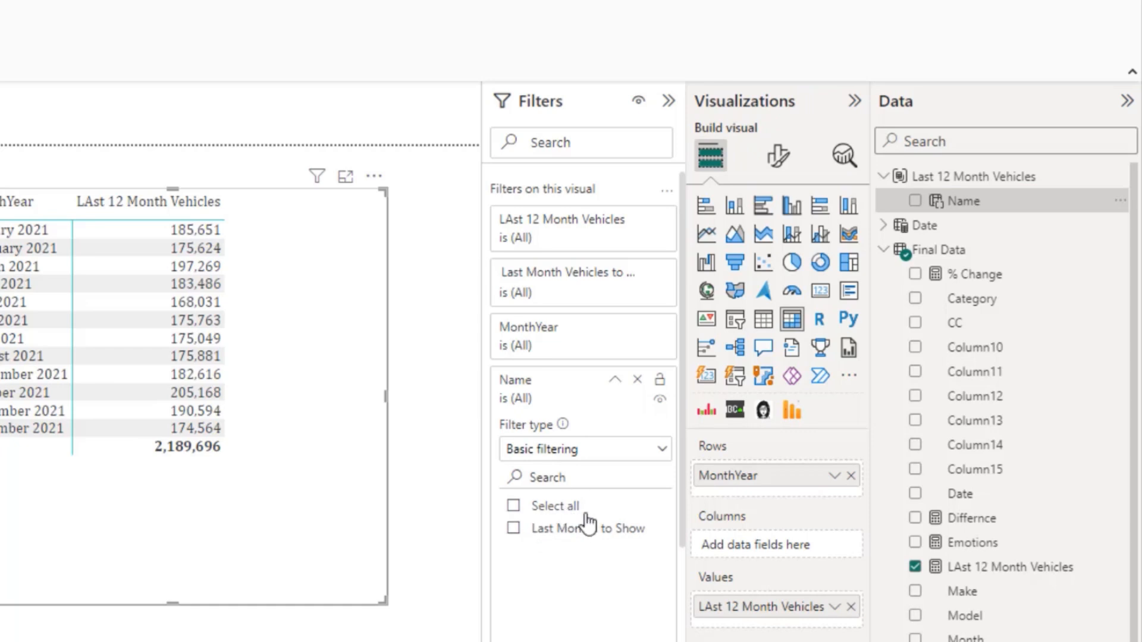
left_click(514, 529)
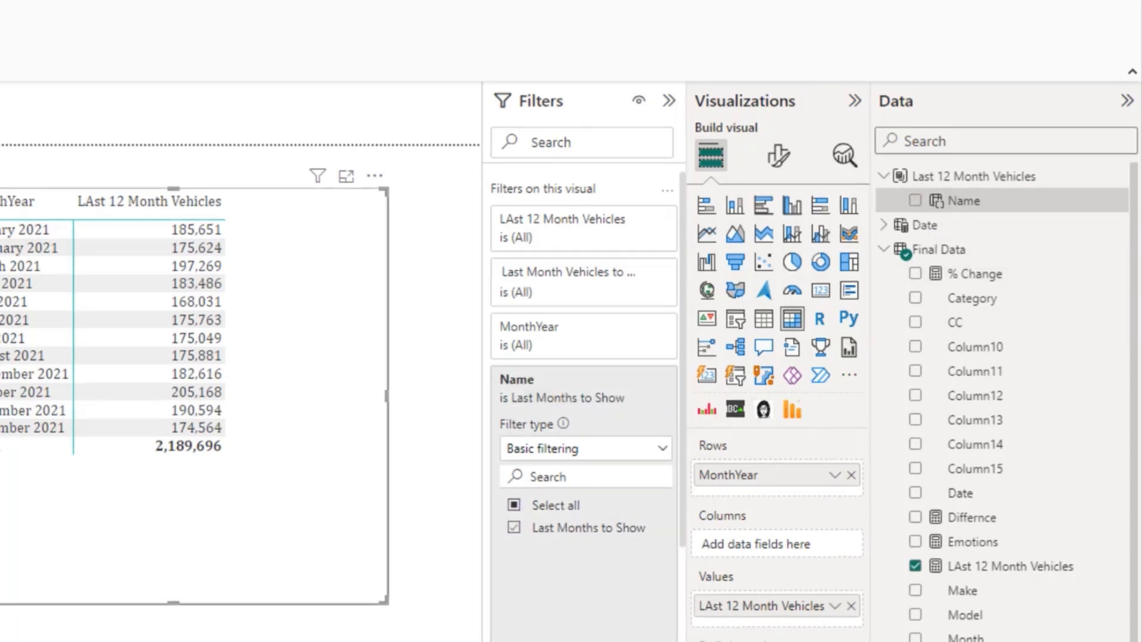
- Select various months from October 2021 to December 2022 in the MonthYear slicer to check the filtered matrix's 12-month window
left_click(3, 309)
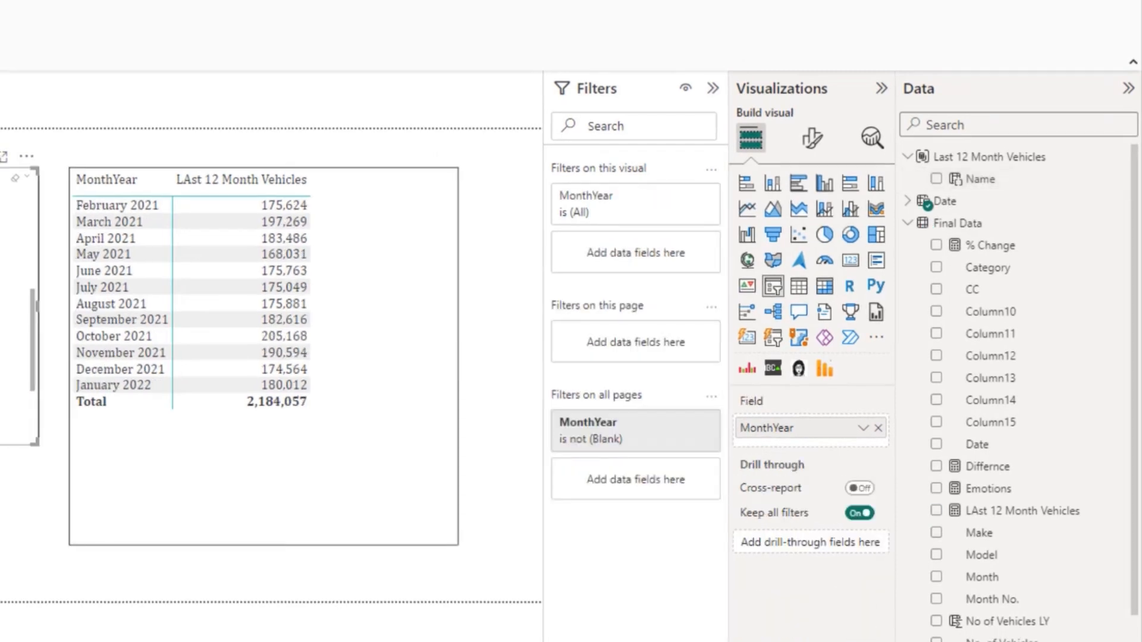
left_click(3, 326)
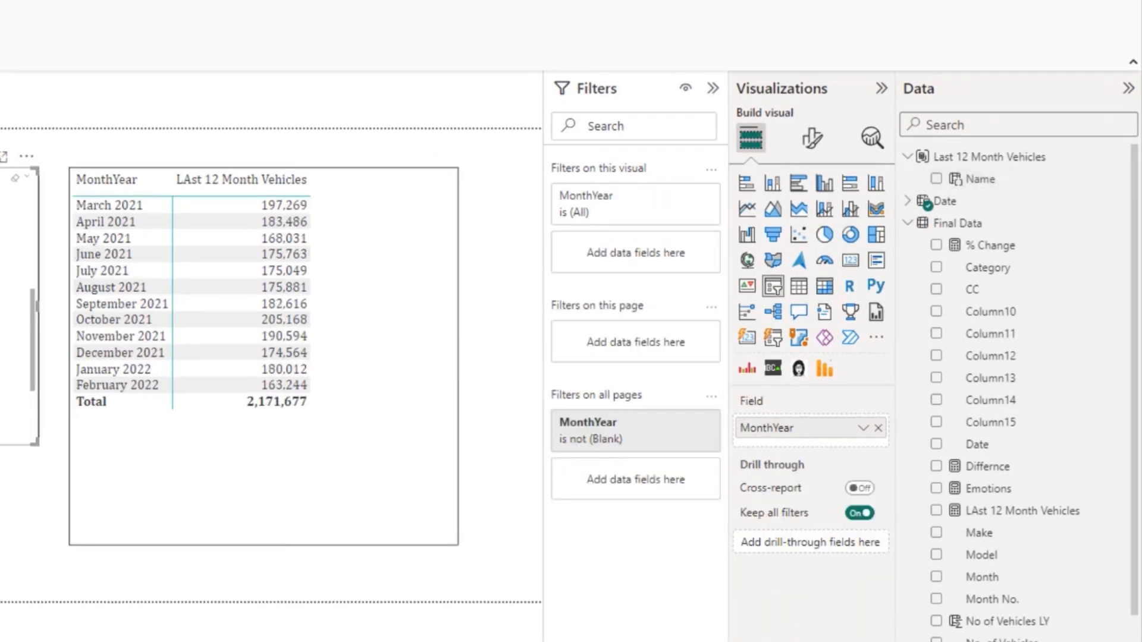
left_click(3, 293)
left_click(3, 259)
left_click(3, 310)
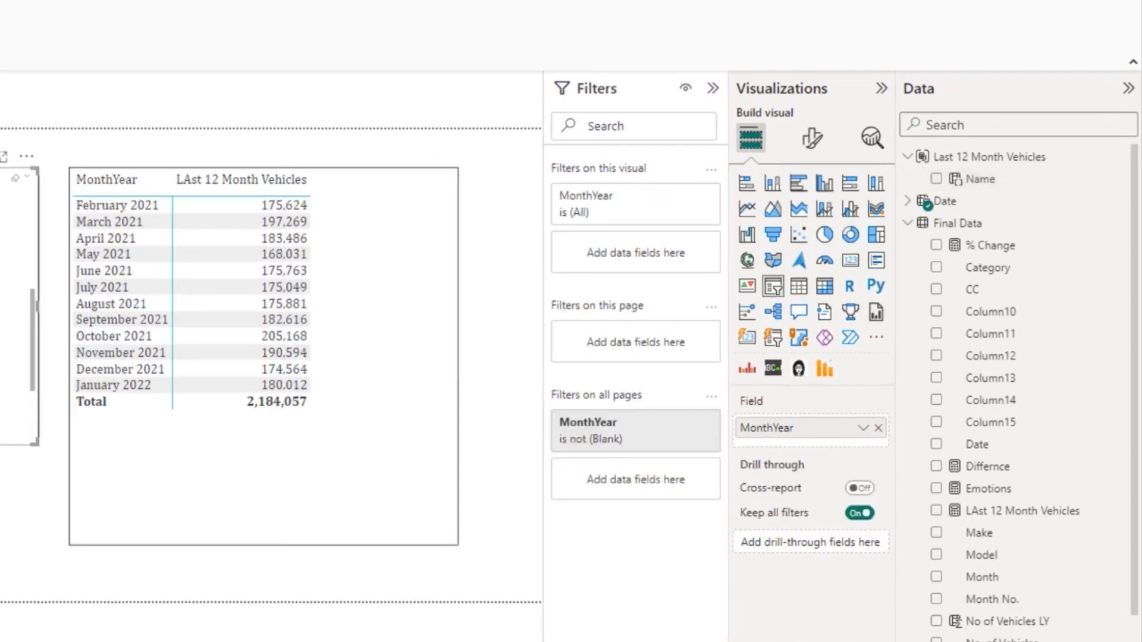
left_click(3, 326)
left_click(3, 343)
left_click(3, 428)
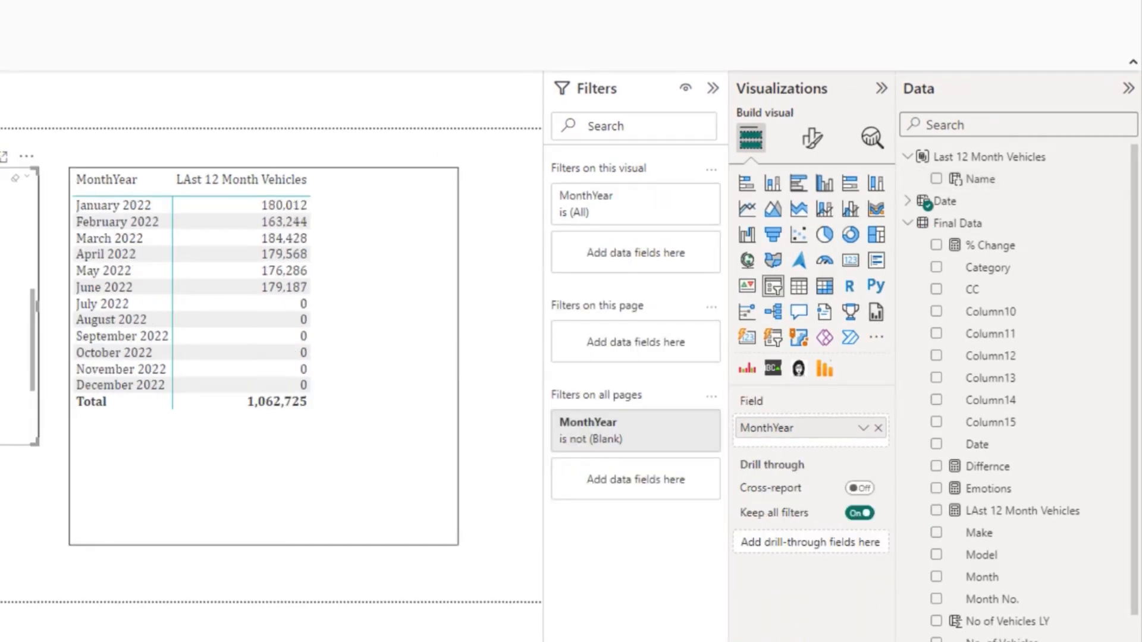
left_click(3, 327)
left_click(3, 301)
left_click(3, 260)
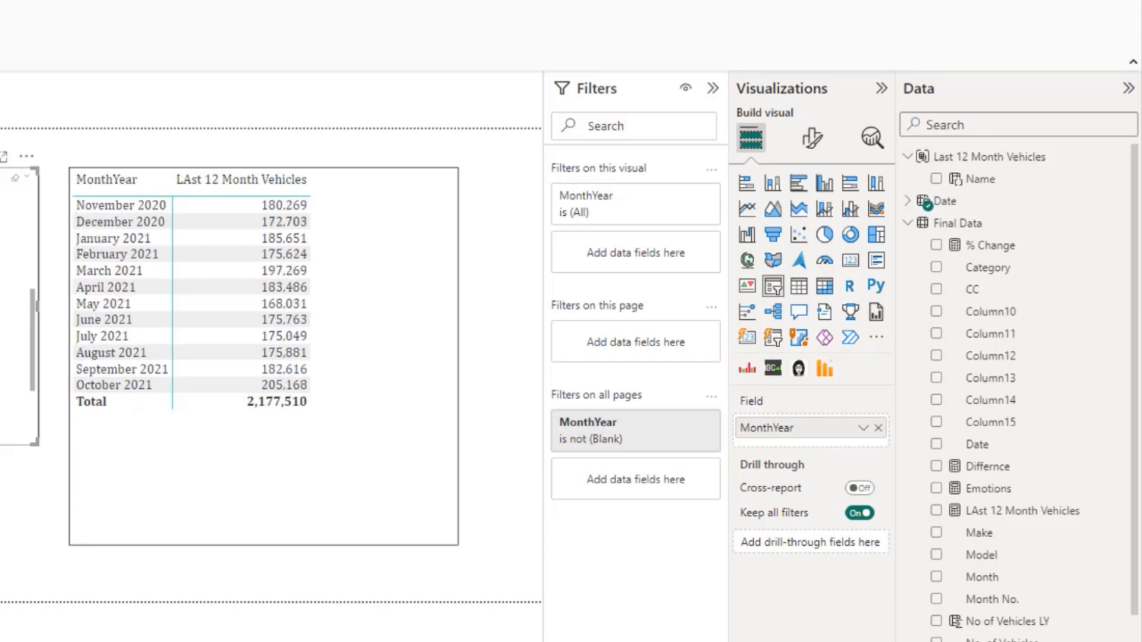
- Replace LAst 12 Month Vehicles with Total No. of Vehicles in the matrix's values
left_click(383, 440)
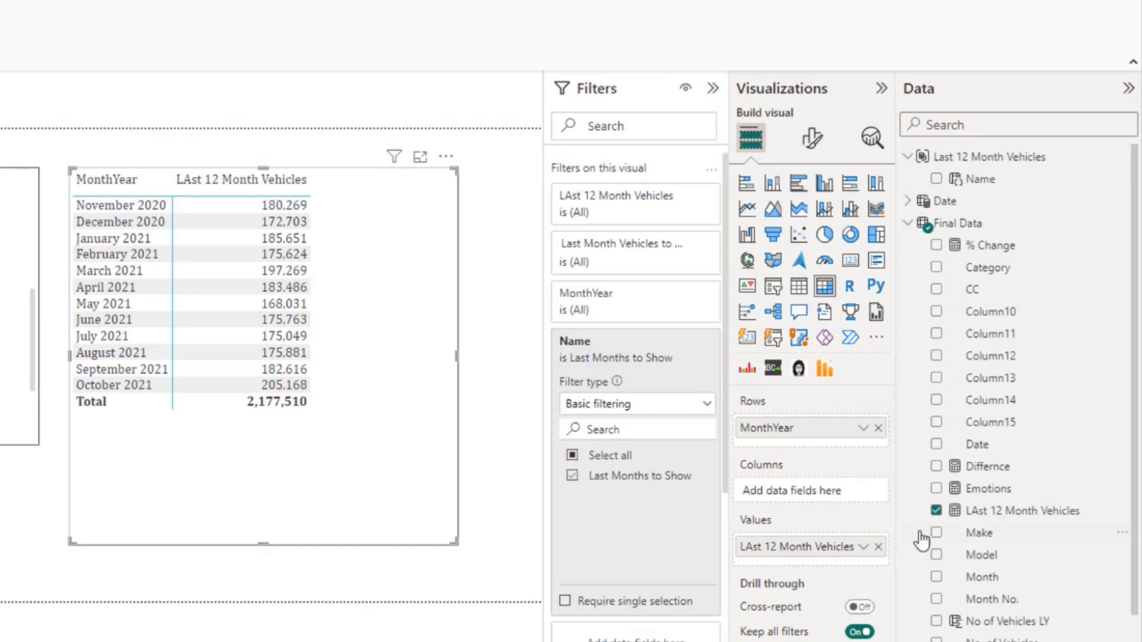
scroll(939, 605, "down", 3)
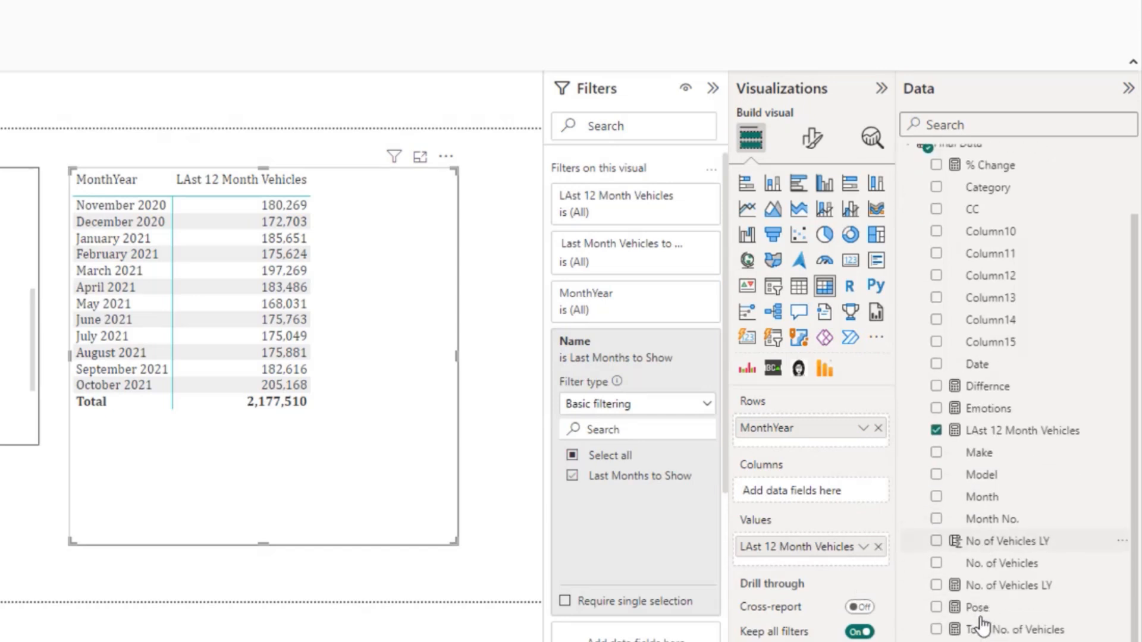
left_click(877, 546)
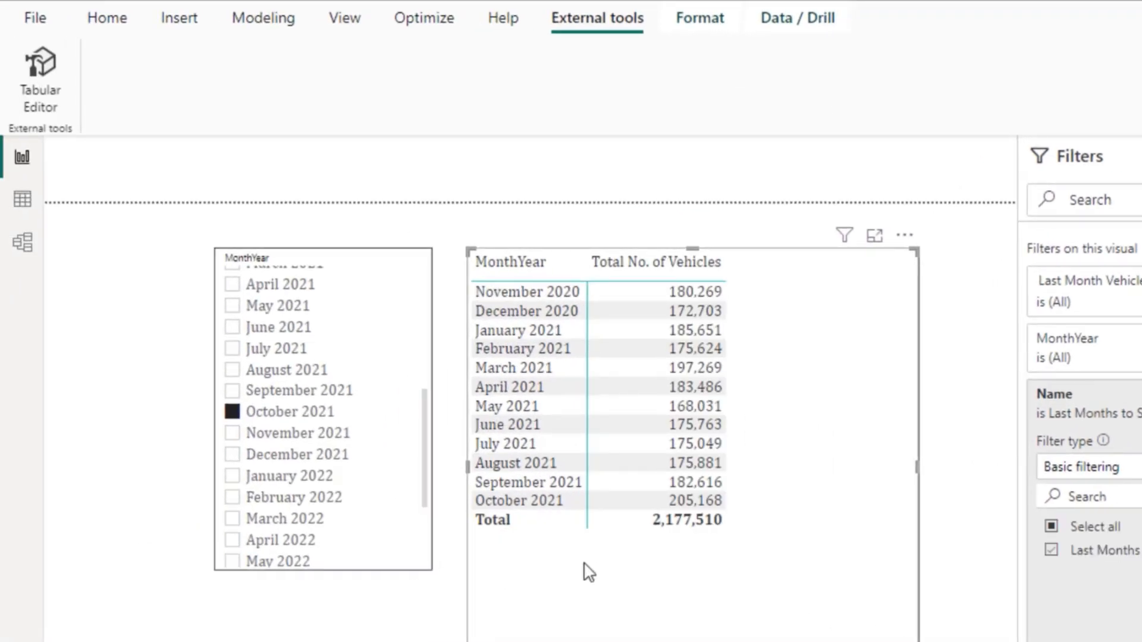
- Check the Total No. of Vehicles matrix for slicer months between July 2021 and January 2022
left_click(277, 350)
left_click(279, 371)
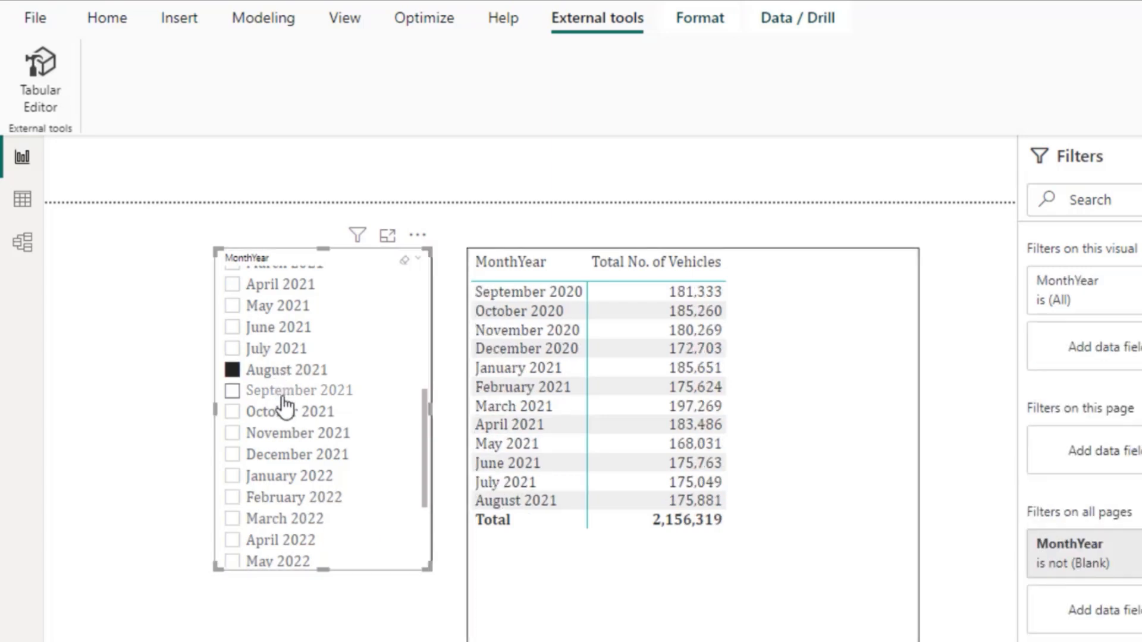
left_click(285, 391)
left_click(289, 412)
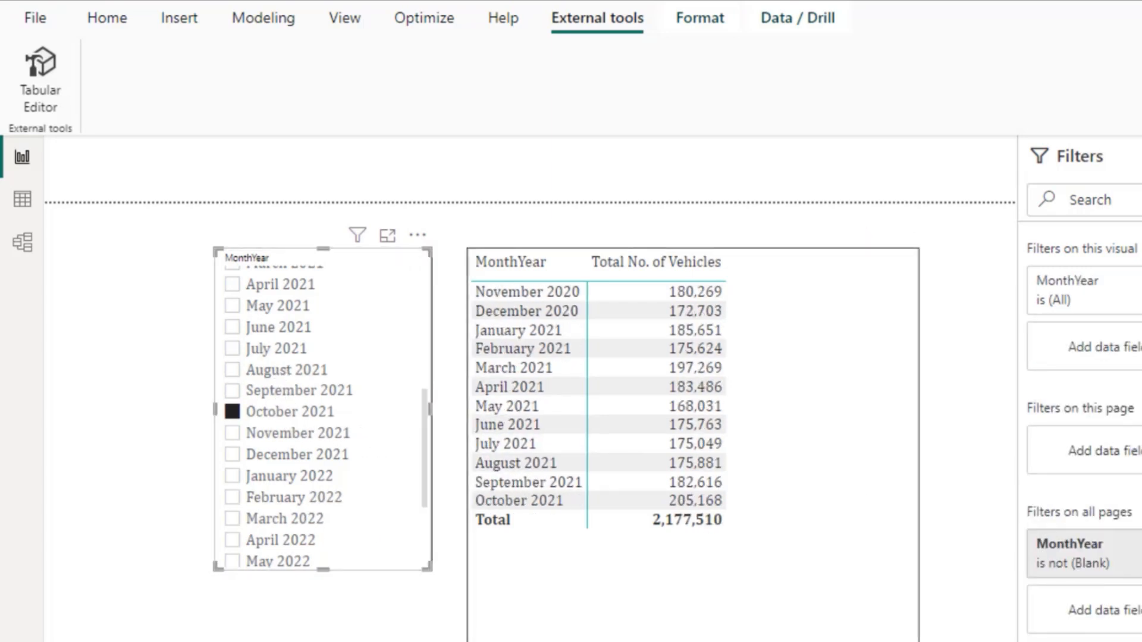
left_click(321, 476)
left_click(269, 411)
left_click(298, 370)
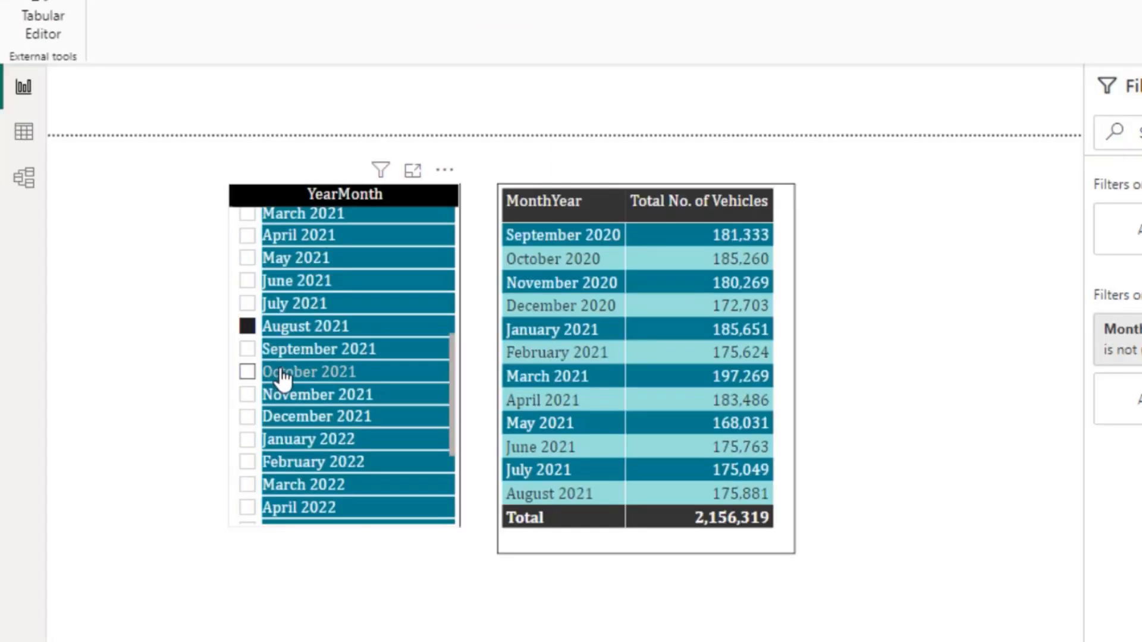
- Switch the restyled YearMonth slicer among months from July 2021 to January 2022, examining the matrix each time and ending on August 2021
left_click(283, 374)
left_click(296, 396)
left_click(305, 374)
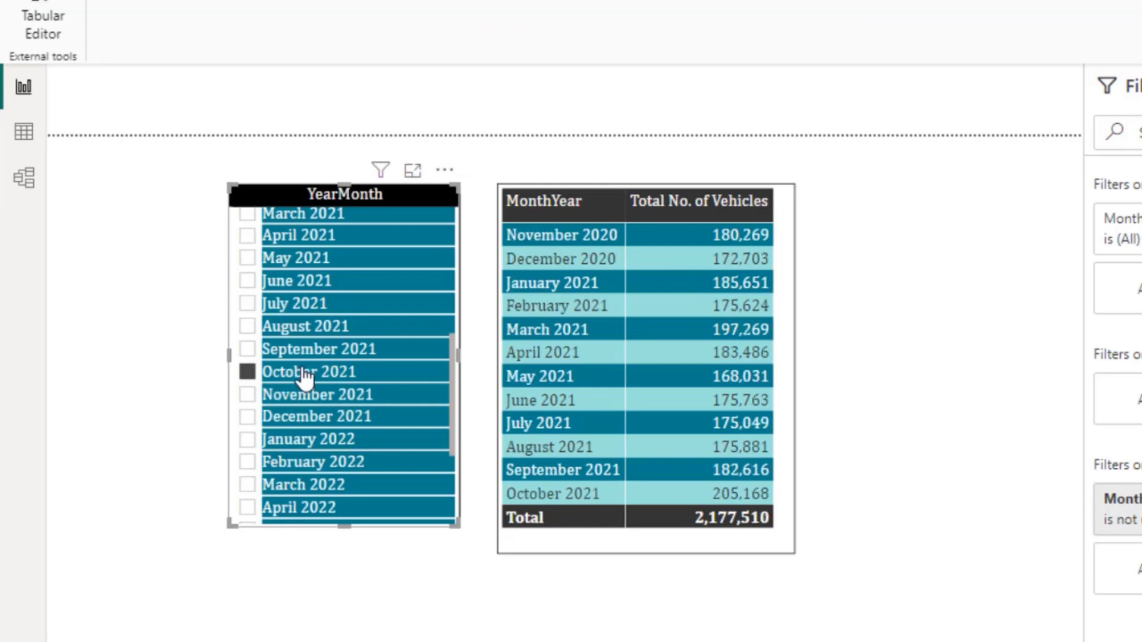
left_click(300, 326)
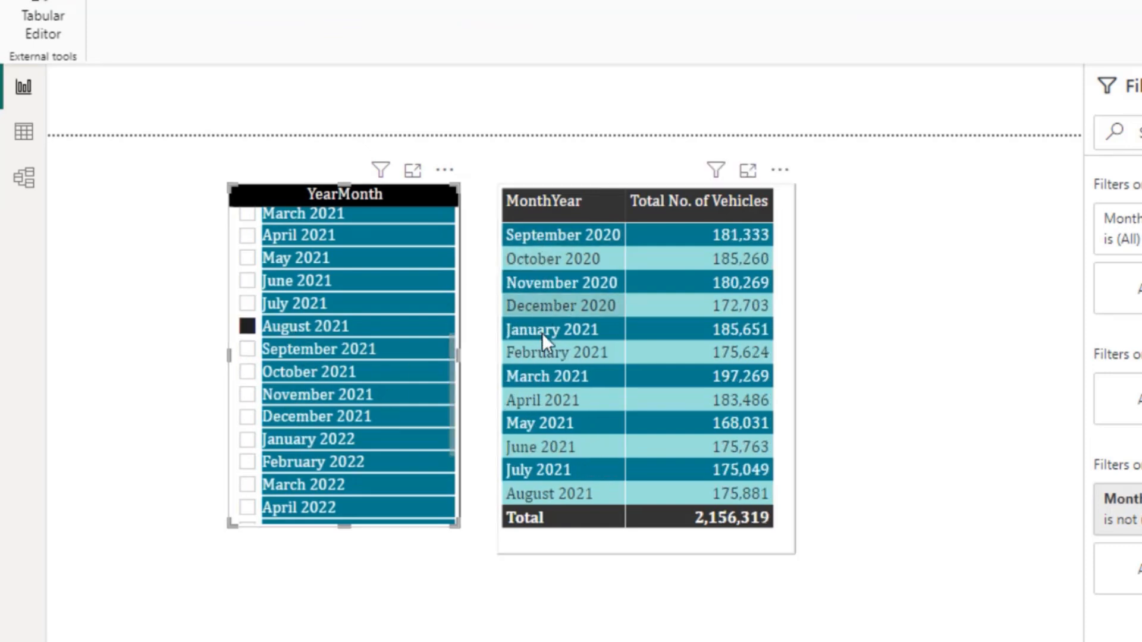
left_click(309, 441)
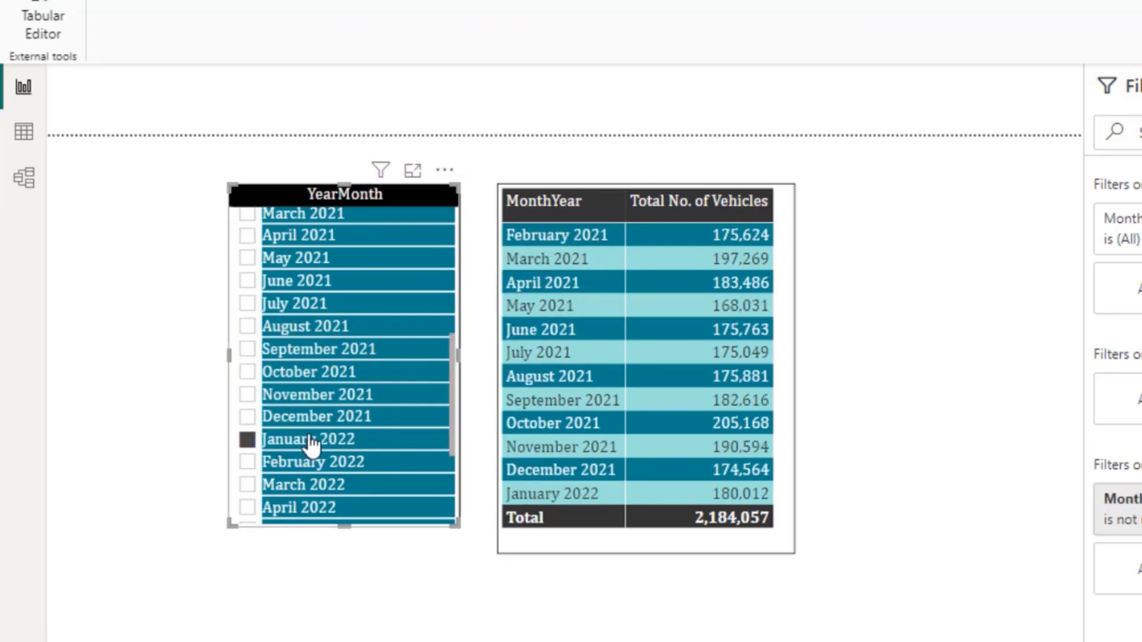
left_click(363, 418)
left_click(324, 374)
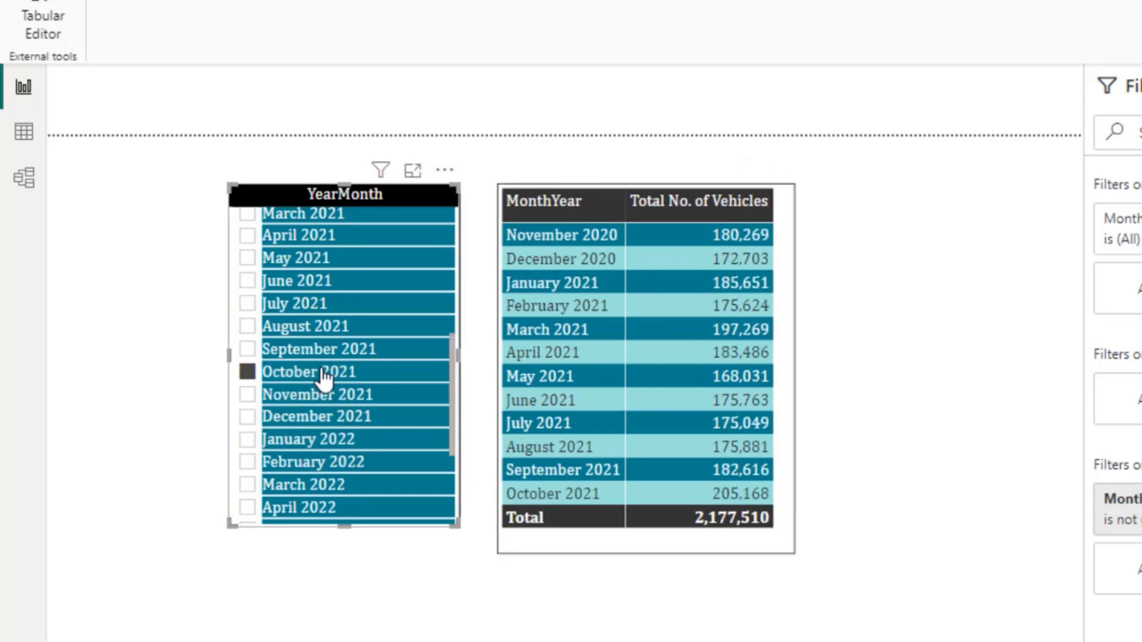
left_click(298, 327)
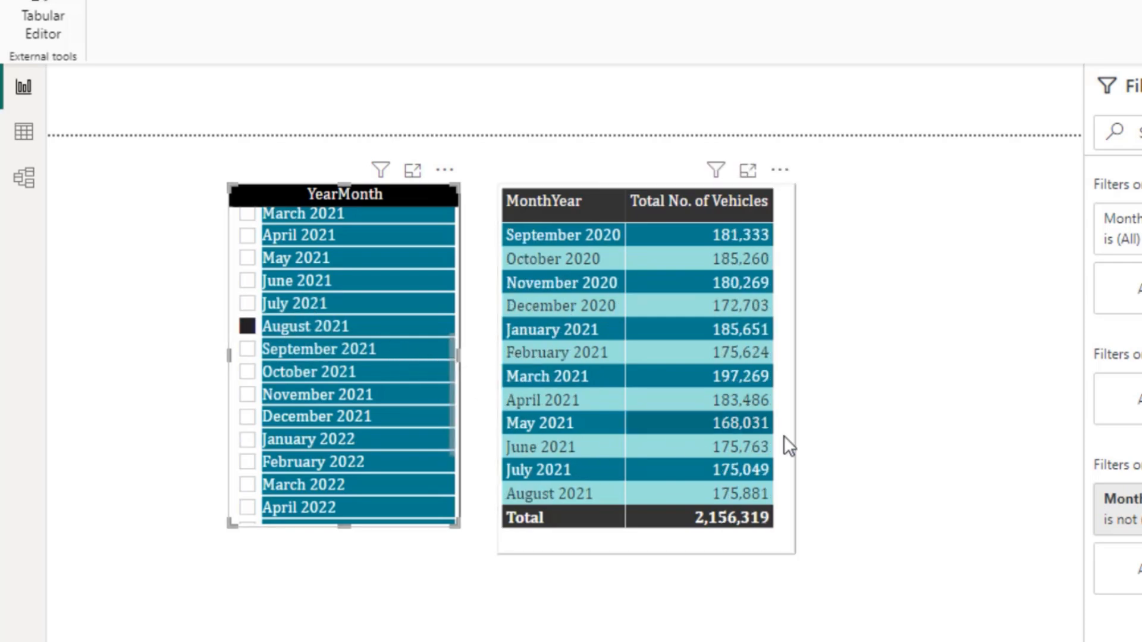
left_click(333, 419)
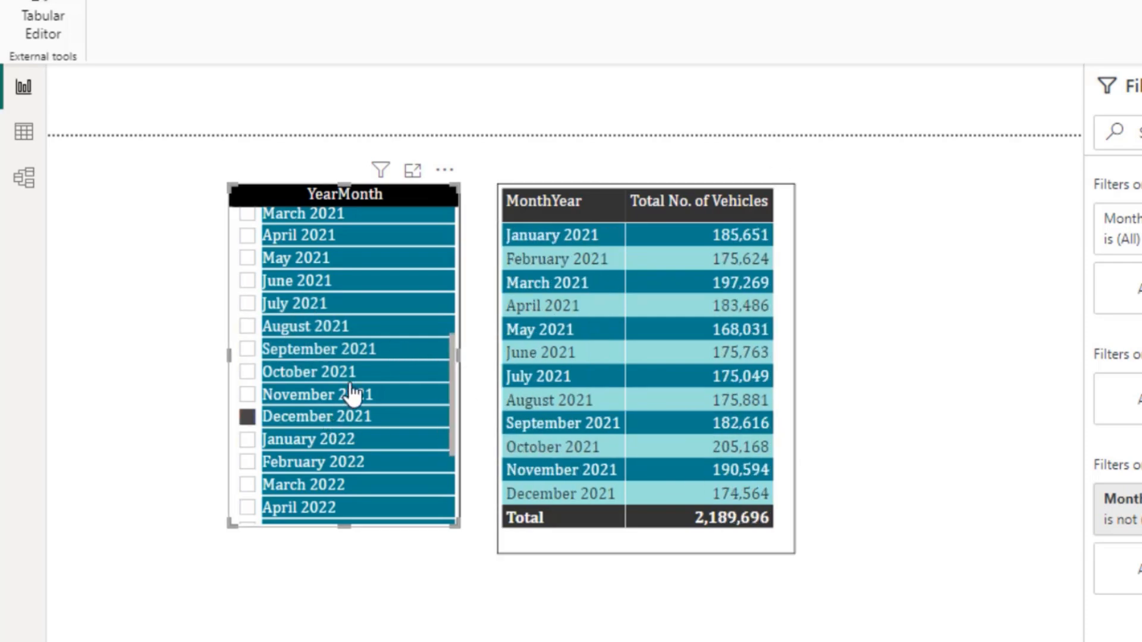
left_click(332, 372)
left_click(336, 351)
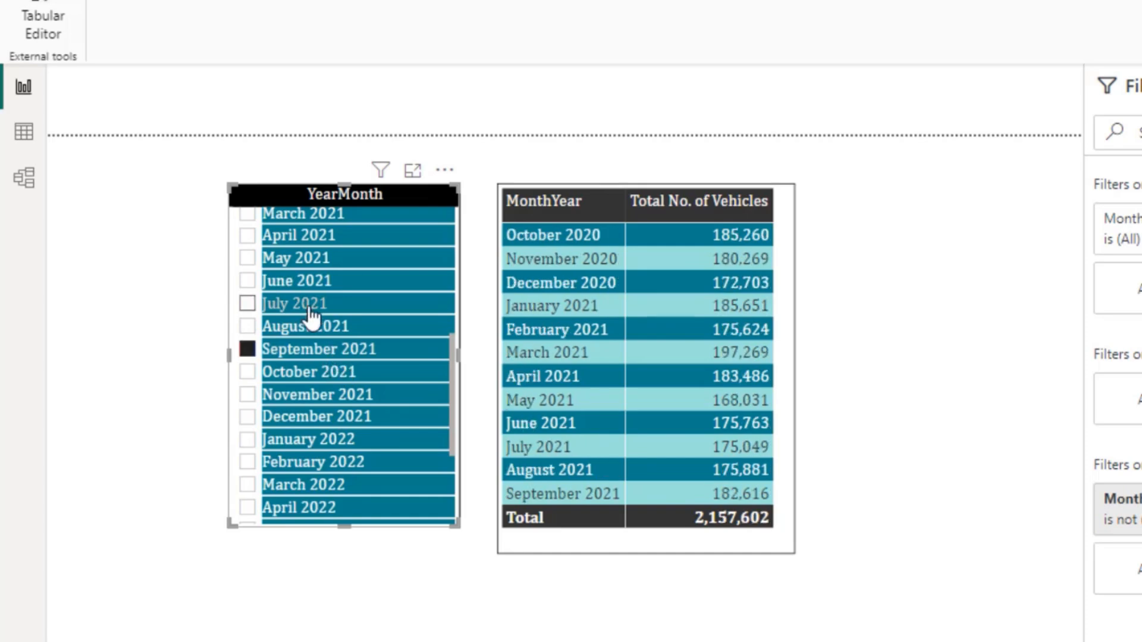
left_click(307, 305)
left_click(302, 328)
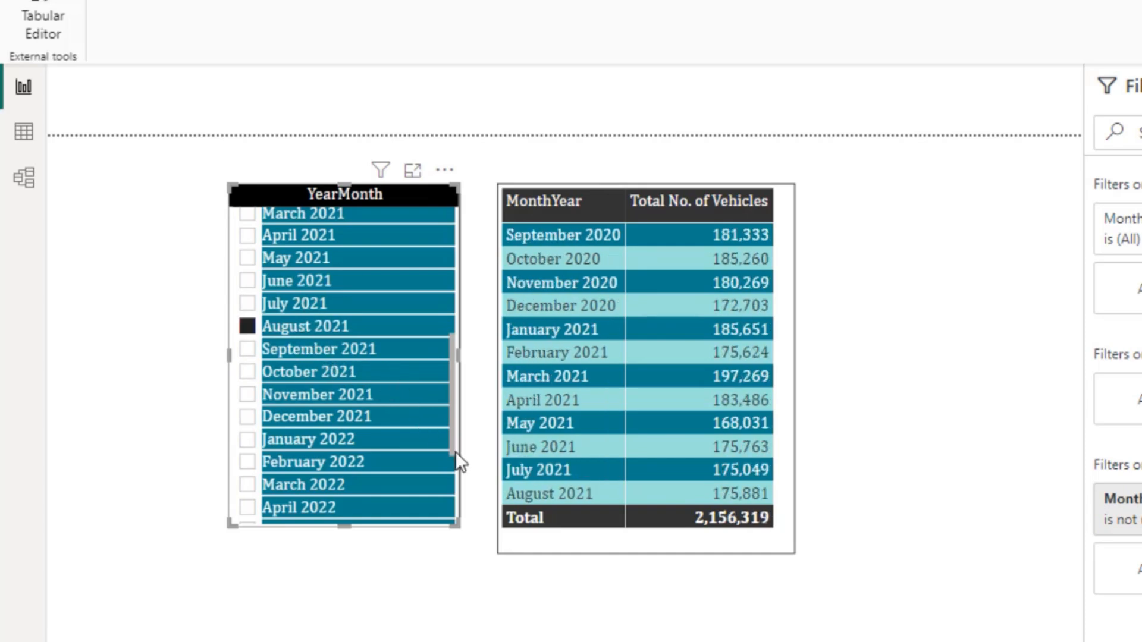
- Extend the YearMonth slicer's height so its lower edge aligns with the bottom of the matrix
left_click(527, 547)
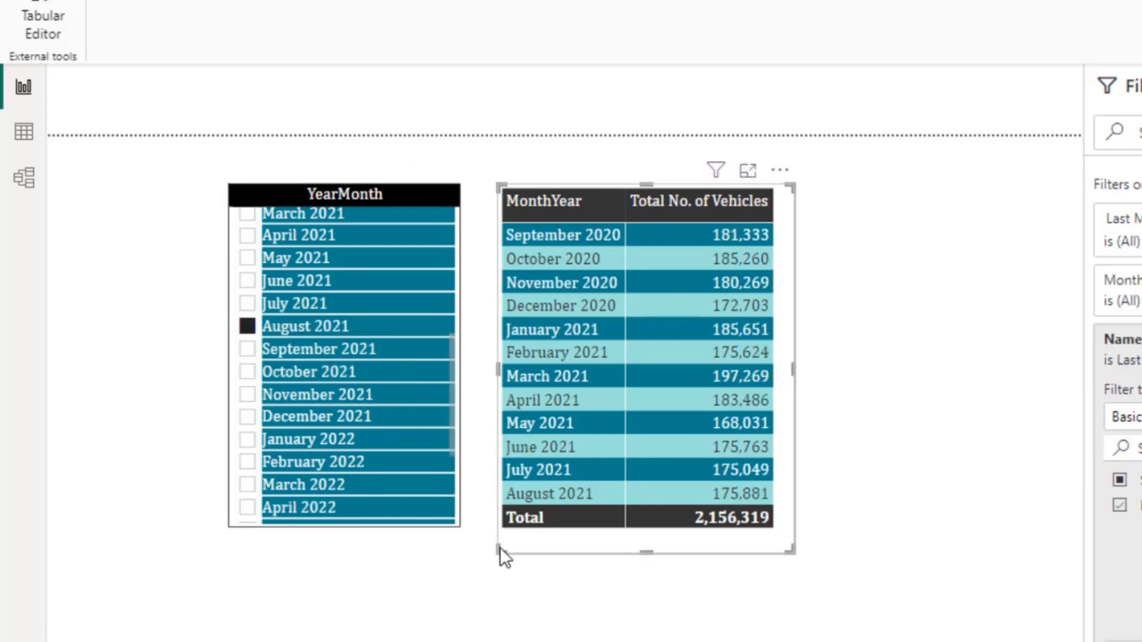
scroll(339, 483, "down", 3)
scroll(339, 483, "up", 3)
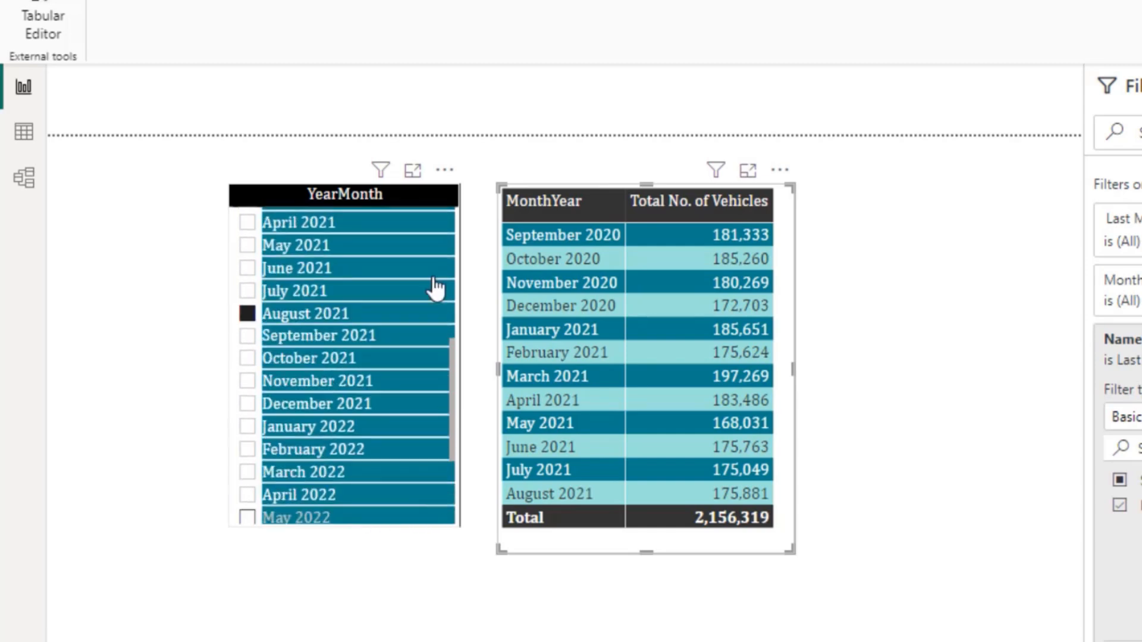
left_click(367, 202)
left_click_drag(344, 531, 348, 553)
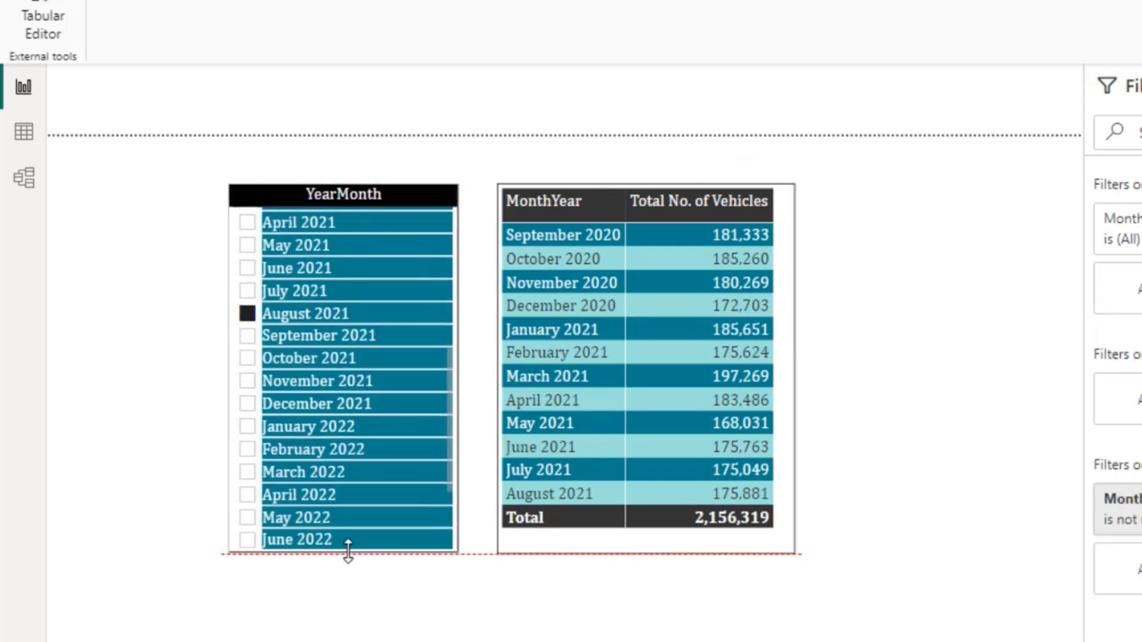
left_click(313, 519)
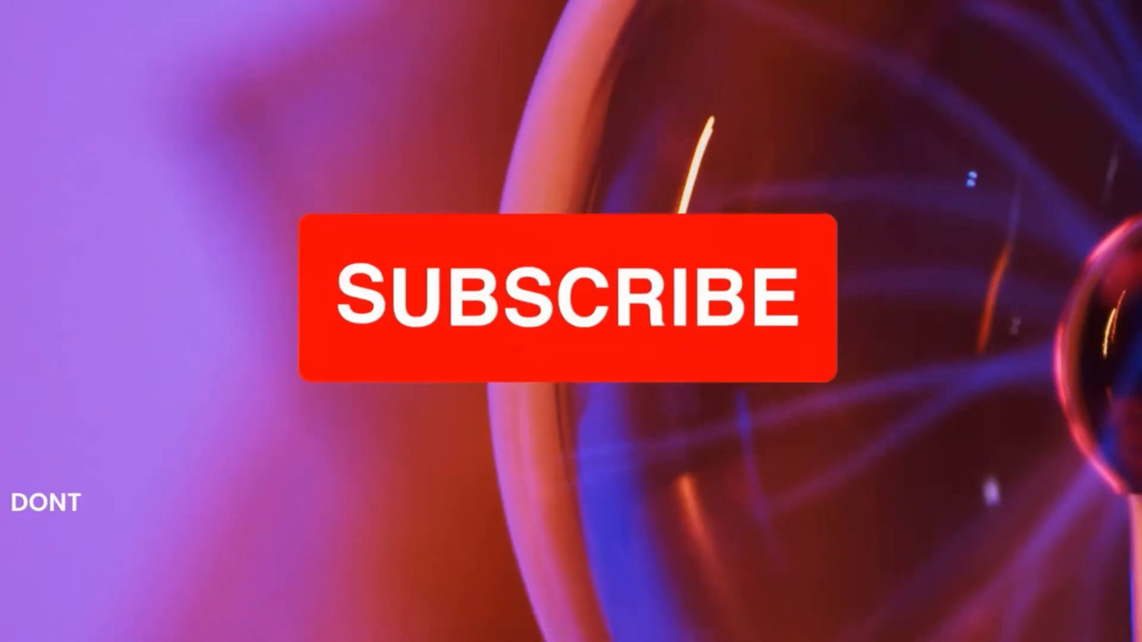